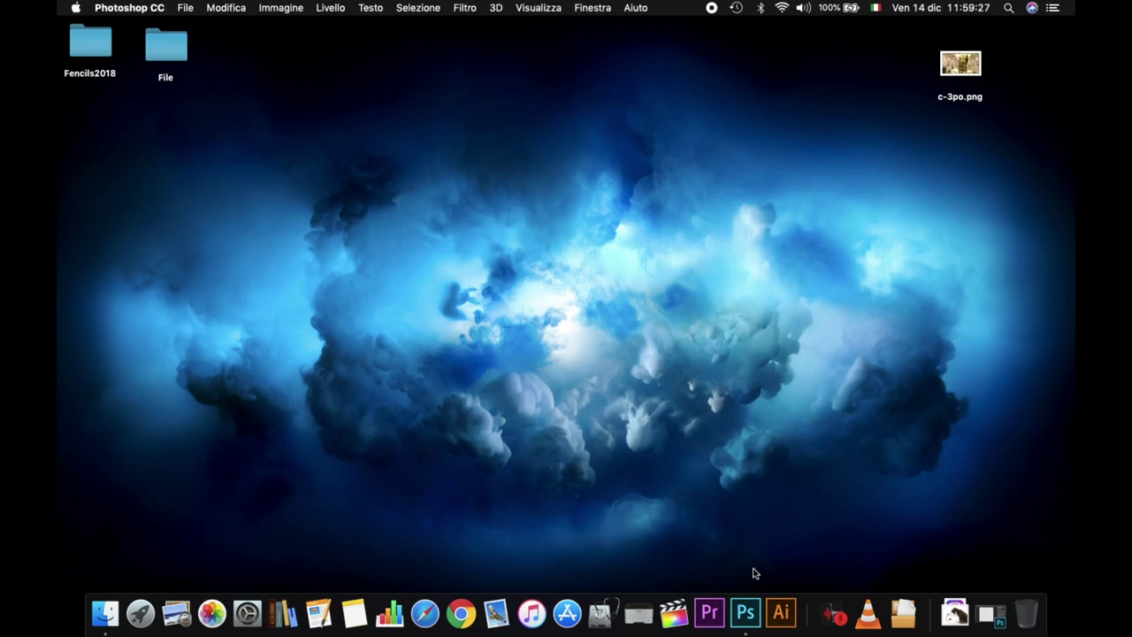
Drag c-3po.png from the desktop via the Dock over the empty Photoshop canvas.
{"action": "left_click", "coordinate": [753, 622]}
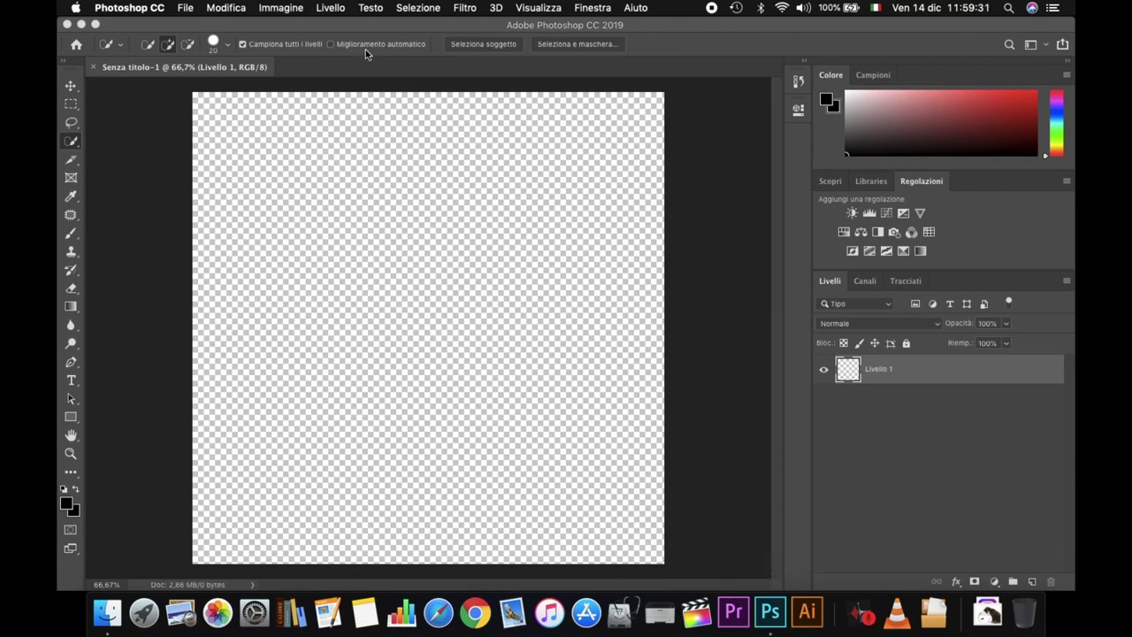
{"action": "left_click", "coordinate": [80, 25]}
{"action": "left_click_drag", "start_coordinate": [956, 67], "coordinate": [984, 617]}
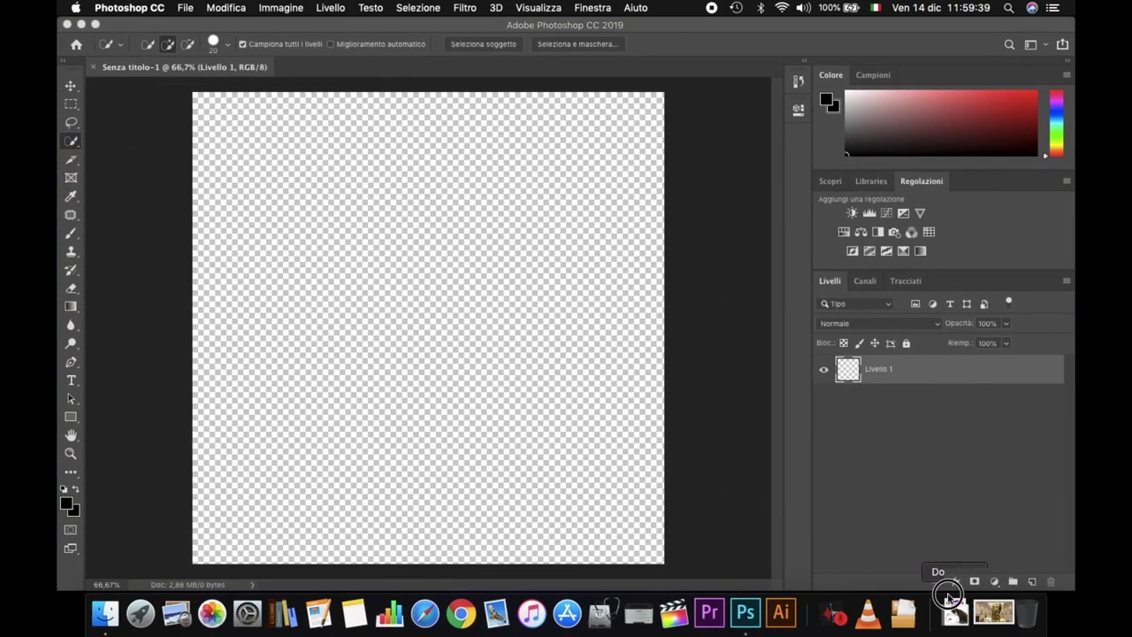
{"action": "mouse_move", "coordinate": [984, 616]}
{"action": "left_mouse_down"}
{"action": "mouse_move", "coordinate": [298, 270]}
{"action": "mouse_move", "coordinate": [366, 292]}
{"action": "mouse_move", "coordinate": [361, 282]}
{"action": "left_mouse_up"}
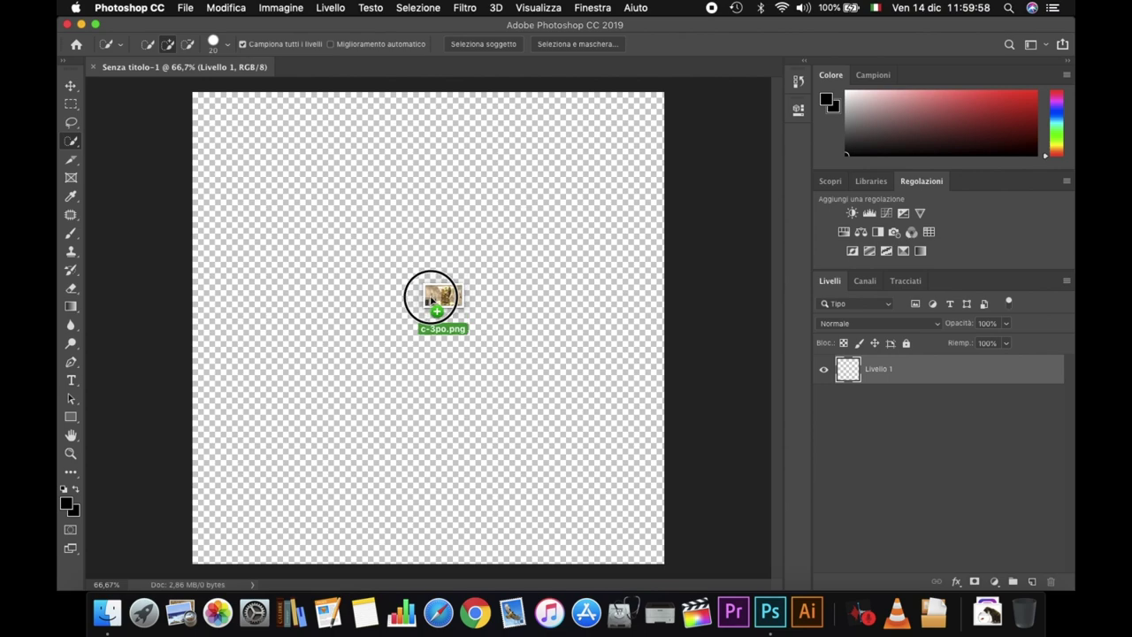
Place c-3po.png, scale it to about 134% to fill the canvas width, and commit.
{"action": "left_click_drag", "start_coordinate": [360, 281], "coordinate": [431, 299]}
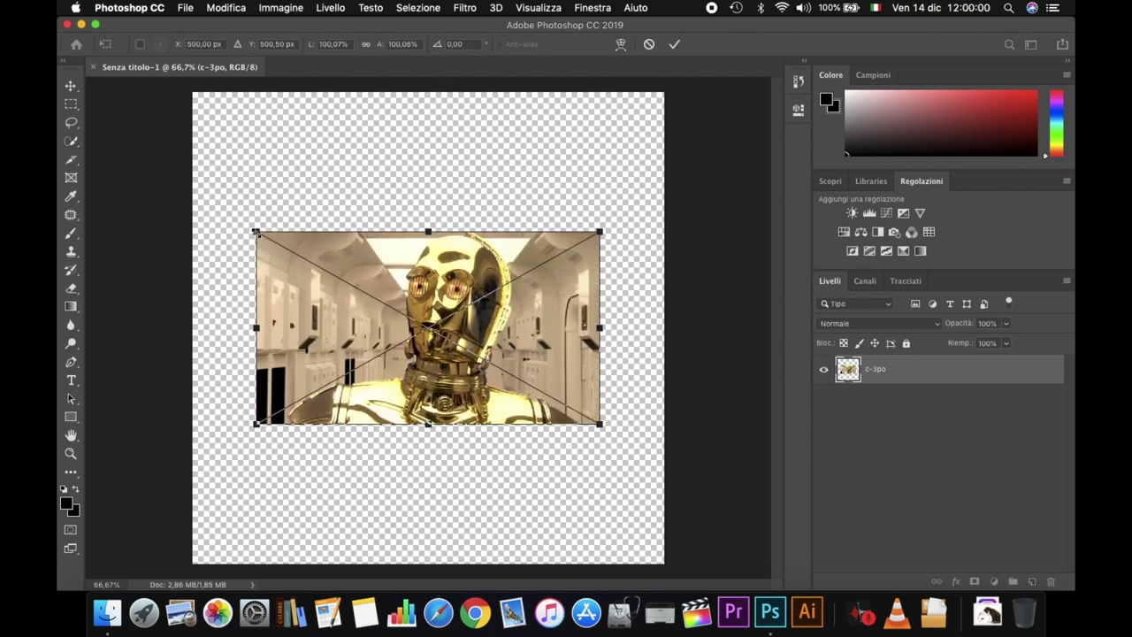
{"action": "left_click_drag", "start_coordinate": [256, 232], "coordinate": [221, 183]}
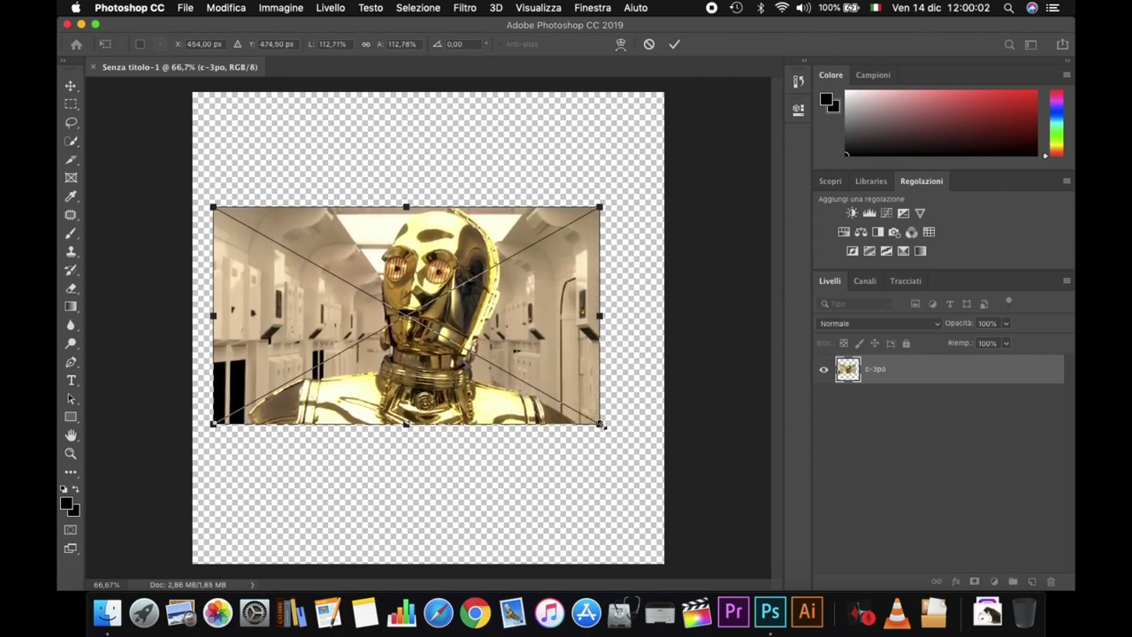
{"action": "left_click_drag", "start_coordinate": [598, 425], "coordinate": [656, 456]}
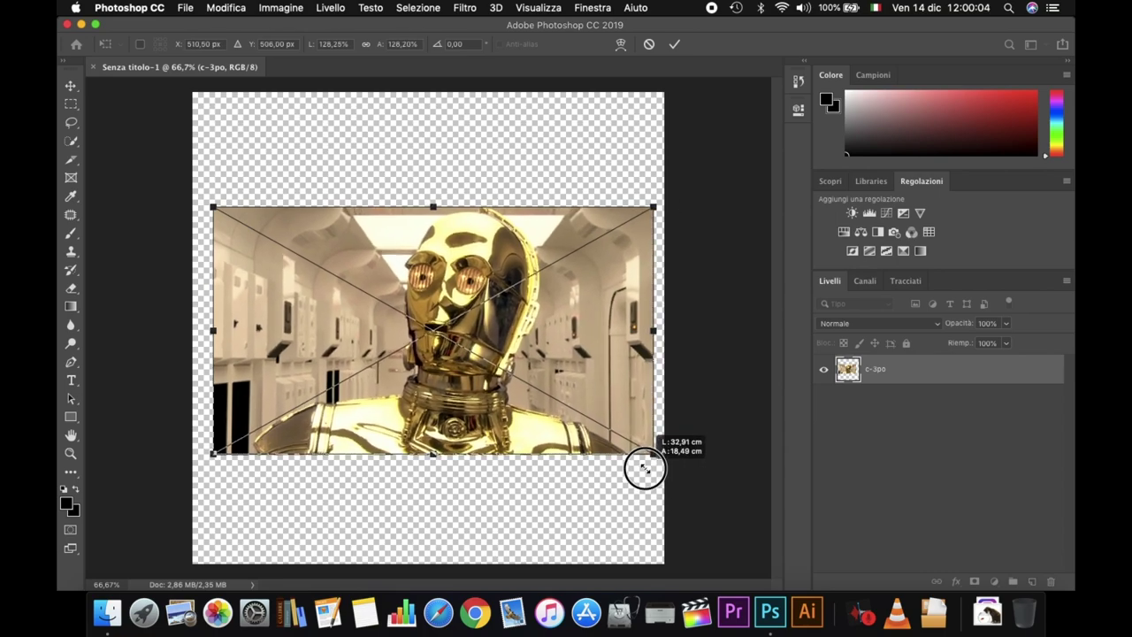
{"action": "left_click_drag", "start_coordinate": [213, 207], "coordinate": [198, 190]}
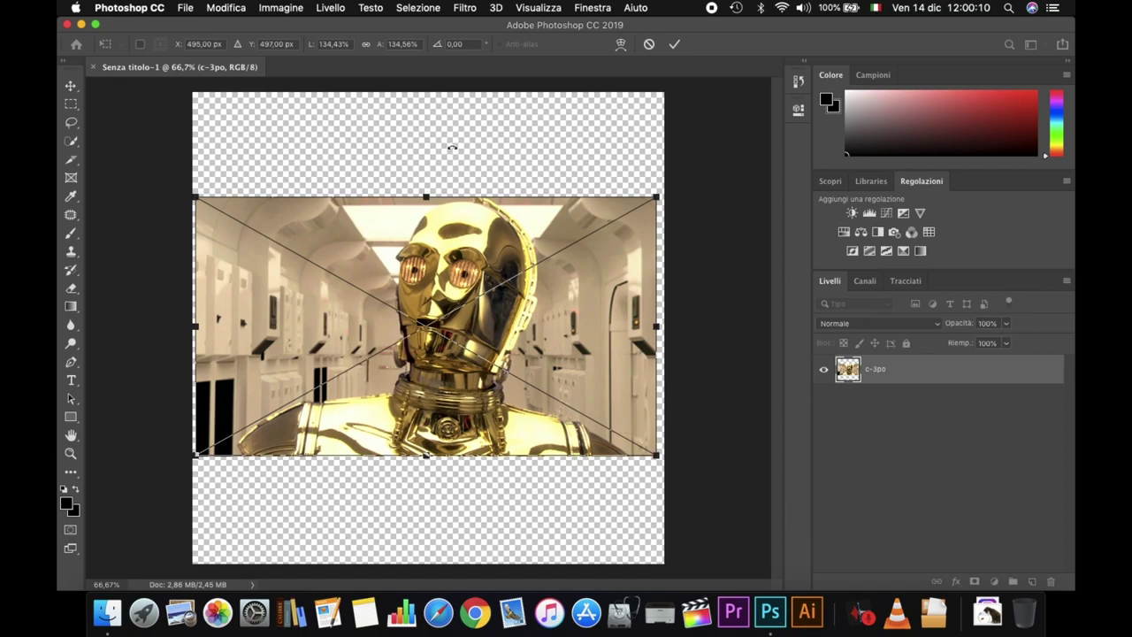
{"action": "left_click", "coordinate": [673, 43]}
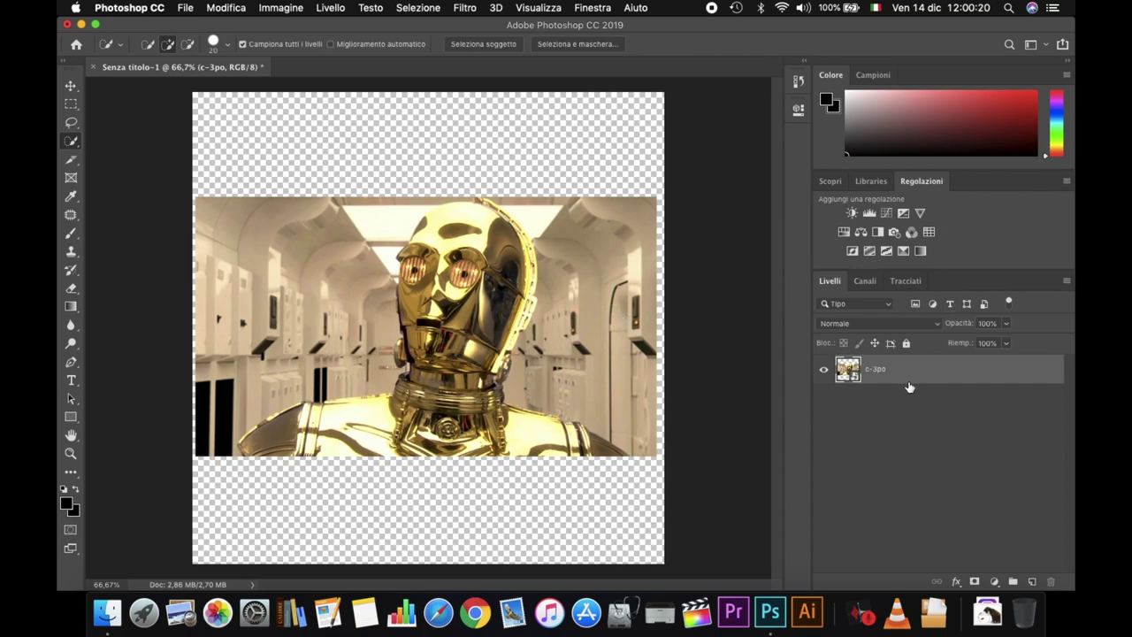
Open the c-3po smart object's contents as the separate document c-3po.png.
{"action": "double_click", "coordinate": [857, 378]}
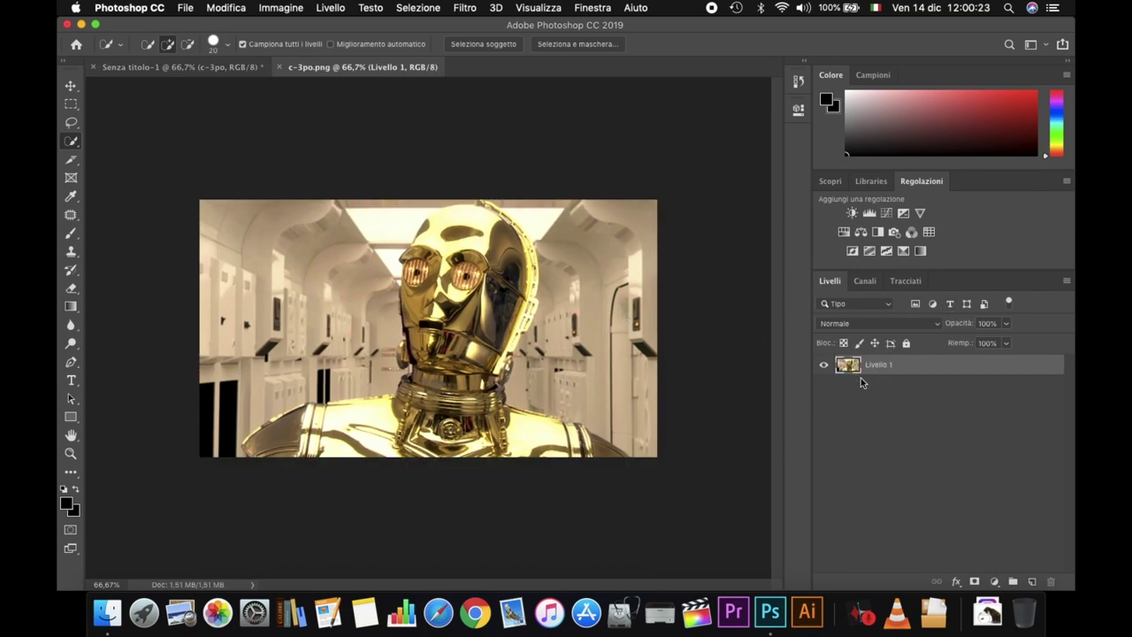
{"action": "double_click", "coordinate": [931, 366]}
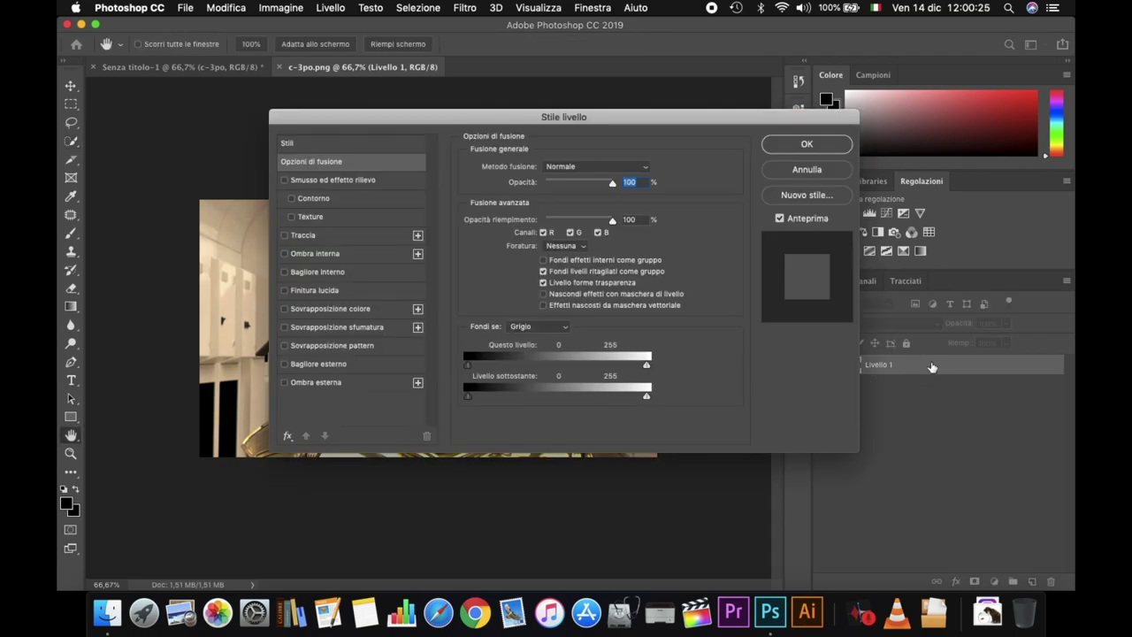
{"action": "left_click", "coordinate": [817, 150]}
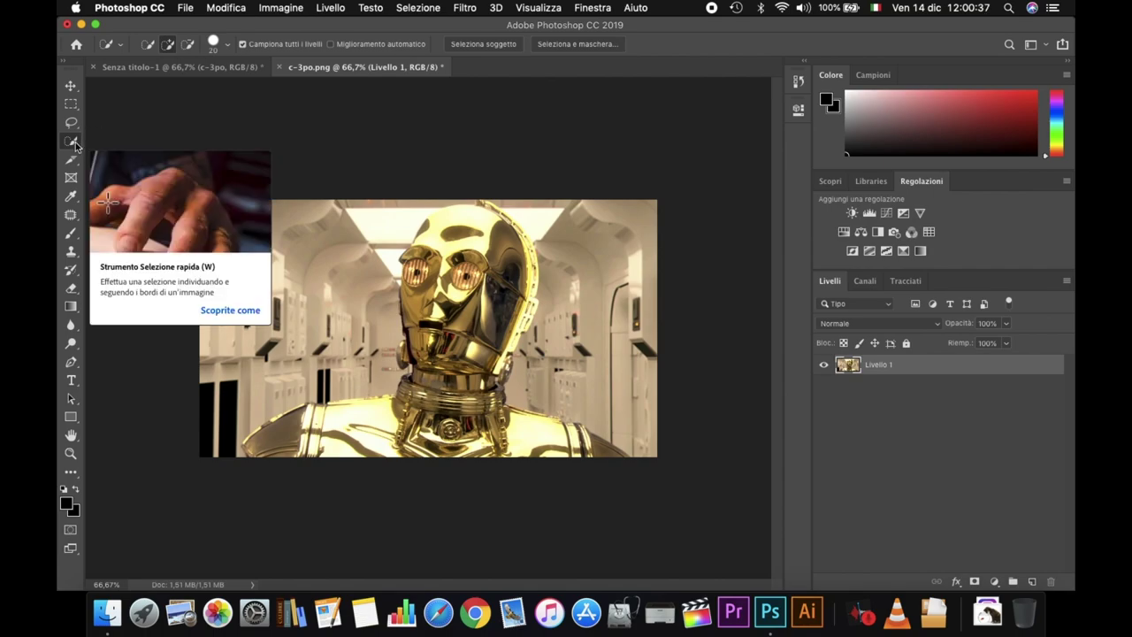
{"action": "left_click", "coordinate": [73, 141]}
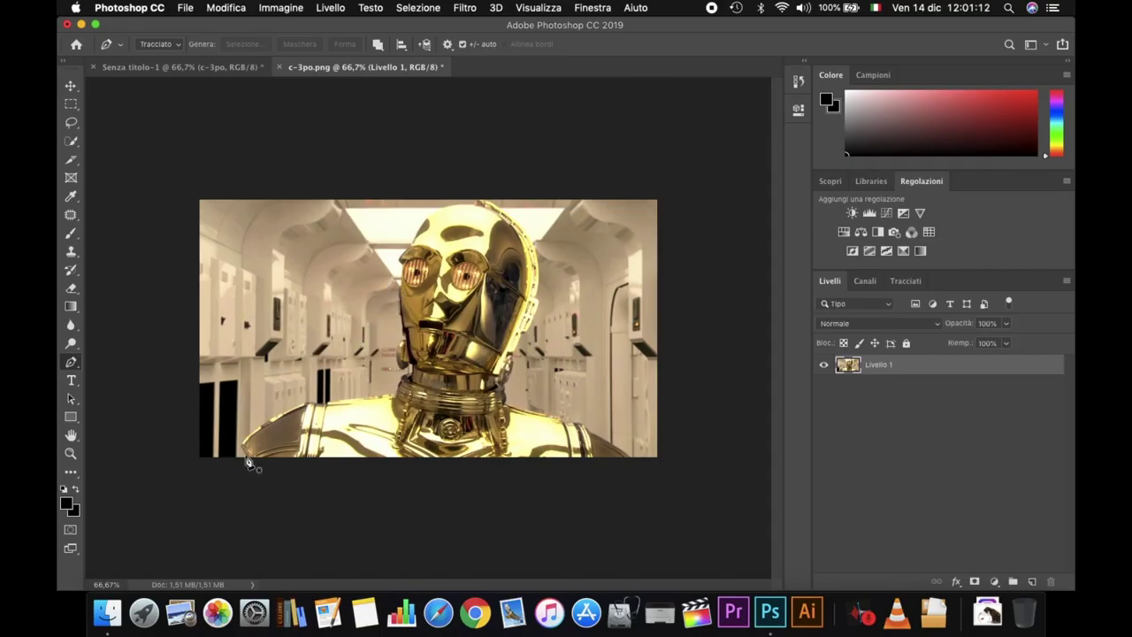
Trace the outline from C-3PO's lower-left shoulder up the neck and jaw.
{"action": "left_click", "coordinate": [245, 448]}
{"action": "mouse_move", "coordinate": [254, 440]}
{"action": "left_mouse_down"}
{"action": "mouse_move", "coordinate": [307, 403]}
{"action": "mouse_move", "coordinate": [399, 401]}
{"action": "mouse_move", "coordinate": [415, 373]}
{"action": "left_mouse_up"}
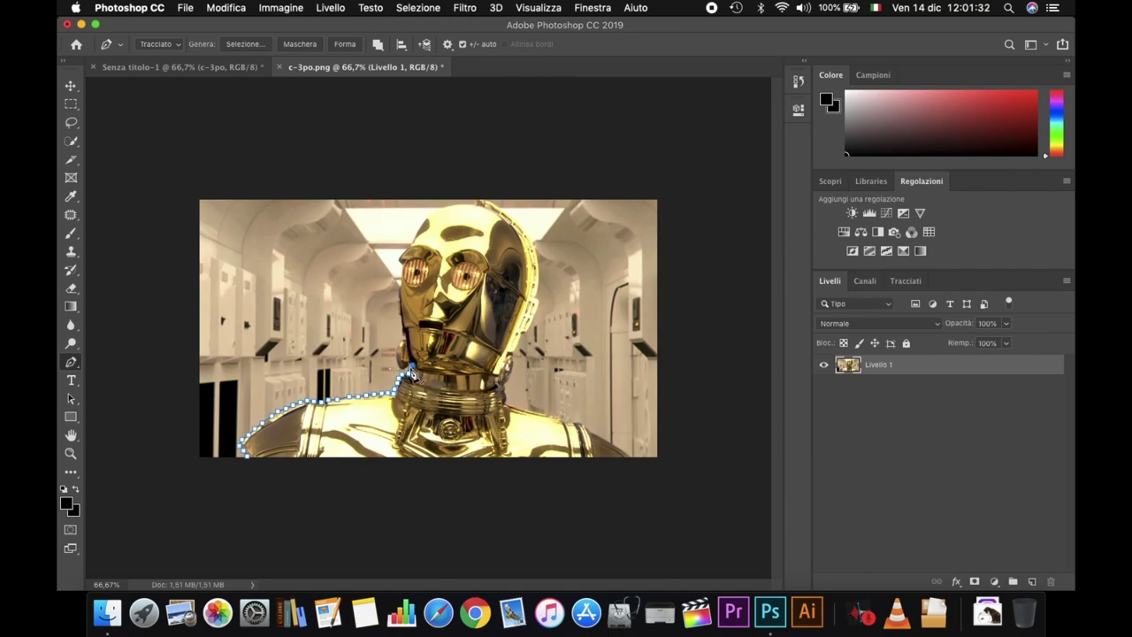
{"action": "left_click_drag", "start_coordinate": [414, 372], "coordinate": [403, 371]}
{"action": "key", "text": "super+plus"}
{"action": "scroll", "coordinate": [402, 371], "scroll_direction": "up", "scroll_amount": 5}
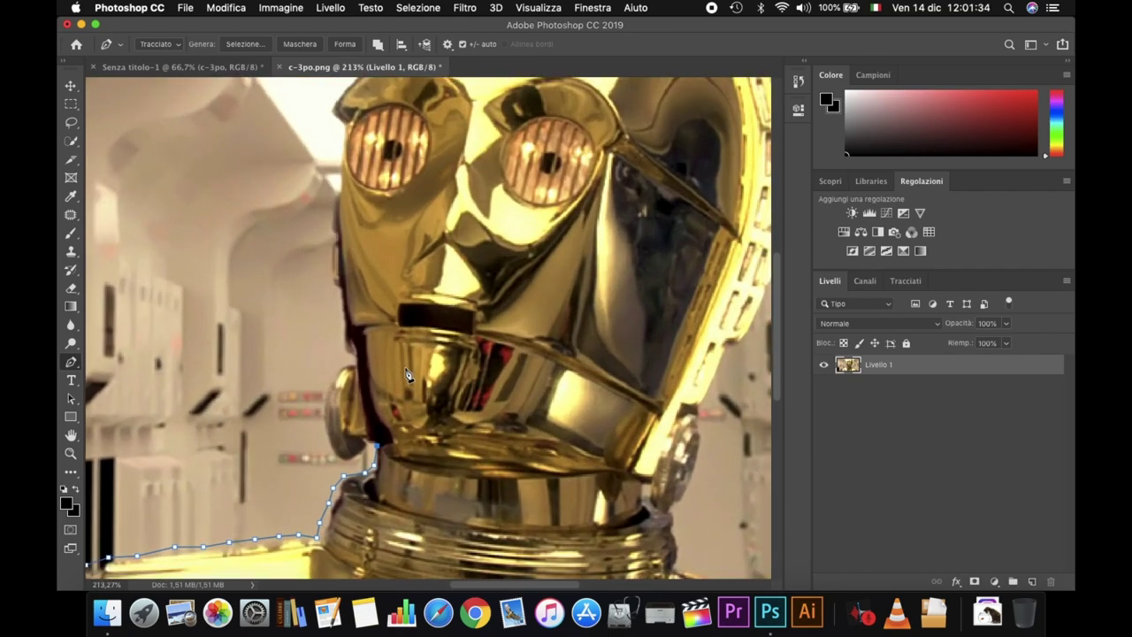
{"action": "left_click_drag", "start_coordinate": [332, 483], "coordinate": [316, 458]}
{"action": "left_click_drag", "start_coordinate": [311, 442], "coordinate": [322, 396]}
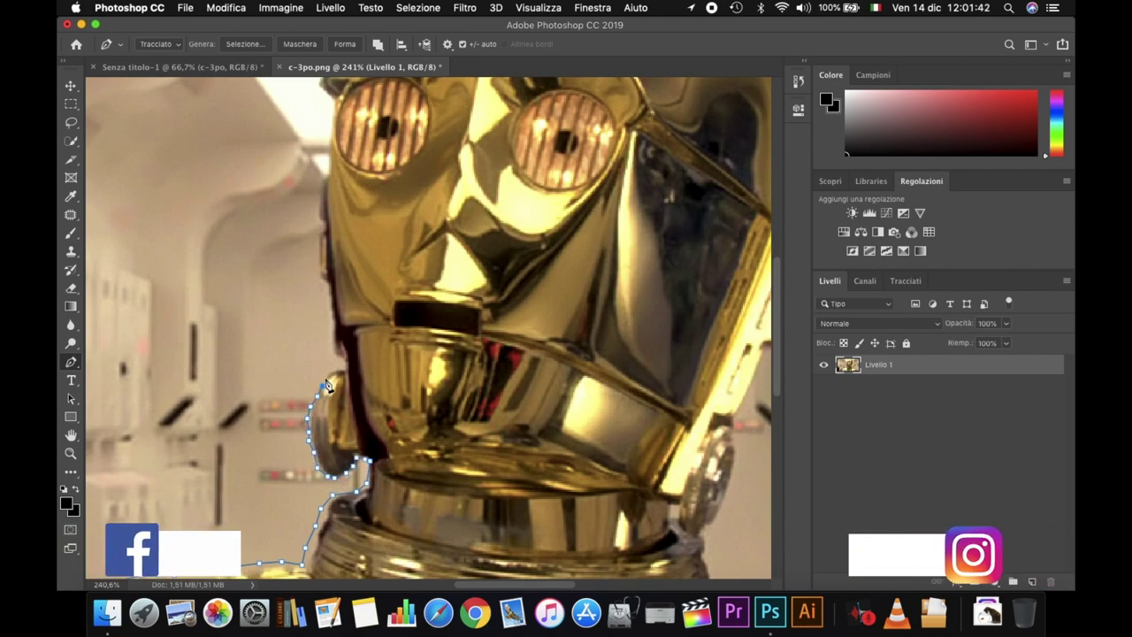
{"action": "mouse_move", "coordinate": [322, 396]}
{"action": "left_mouse_down"}
{"action": "mouse_move", "coordinate": [344, 370]}
{"action": "mouse_move", "coordinate": [336, 325]}
{"action": "left_mouse_up"}
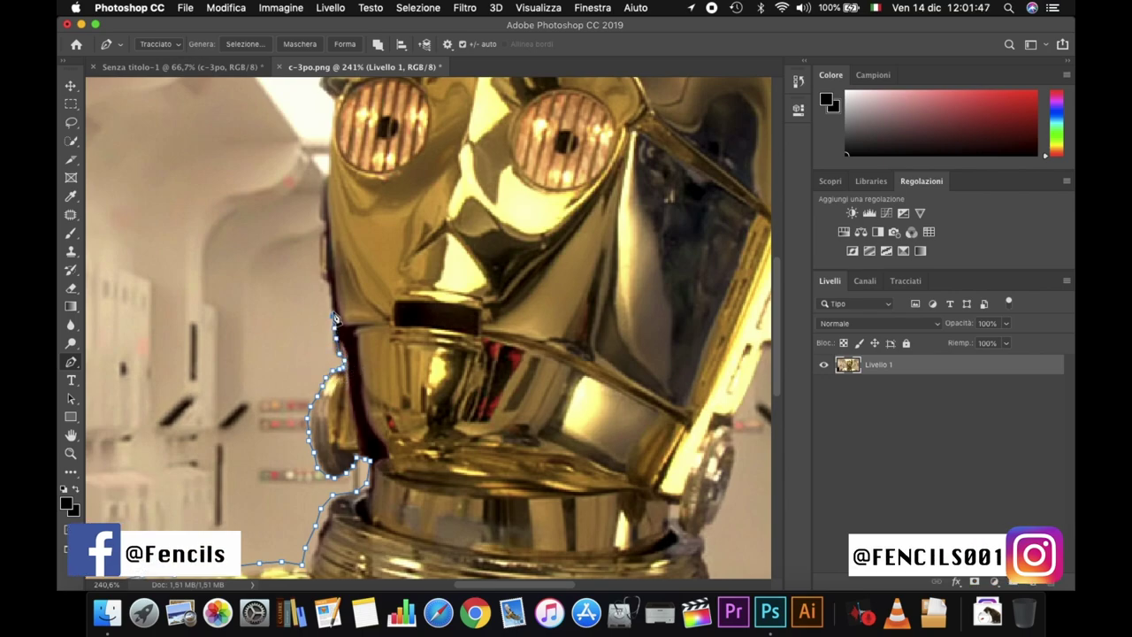
{"action": "mouse_move", "coordinate": [336, 326]}
{"action": "left_mouse_down"}
{"action": "mouse_move", "coordinate": [313, 271]}
{"action": "mouse_move", "coordinate": [332, 99]}
{"action": "left_mouse_up"}
{"action": "key", "text": "super+0"}
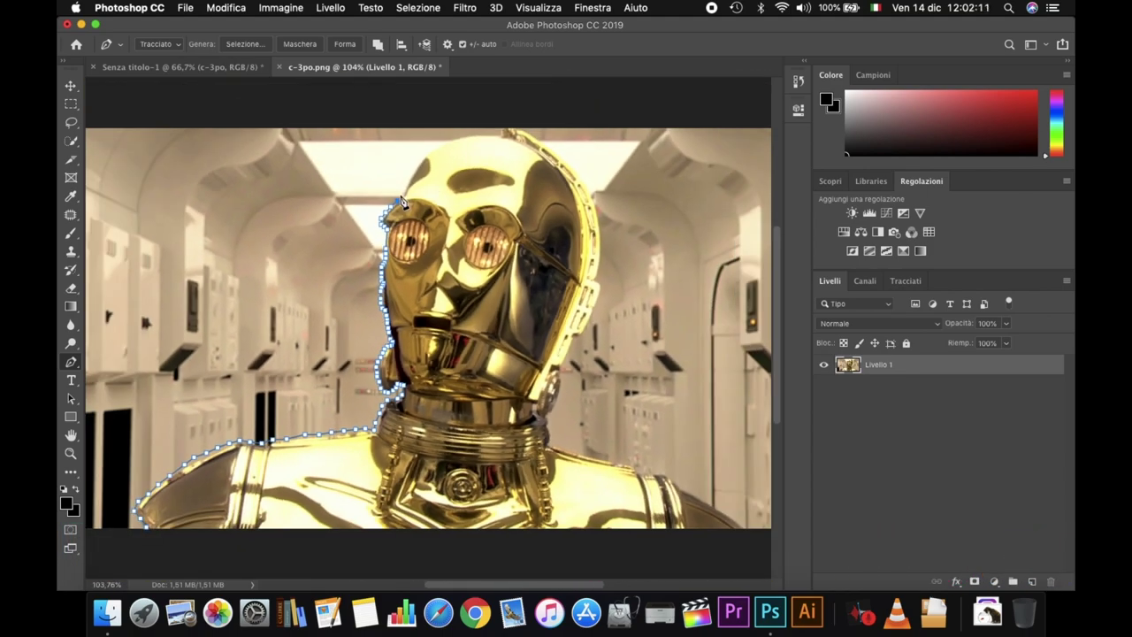
Continue the outline over the head, down the right side and collar, closing it at the start.
{"action": "mouse_move", "coordinate": [403, 202]}
{"action": "left_mouse_down"}
{"action": "mouse_move", "coordinate": [422, 159]}
{"action": "mouse_move", "coordinate": [495, 140]}
{"action": "left_mouse_up"}
{"action": "scroll", "coordinate": [504, 137], "scroll_direction": "up", "scroll_amount": 3}
{"action": "mouse_move", "coordinate": [516, 237]}
{"action": "left_mouse_down"}
{"action": "mouse_move", "coordinate": [590, 279]}
{"action": "mouse_move", "coordinate": [679, 372]}
{"action": "left_mouse_up"}
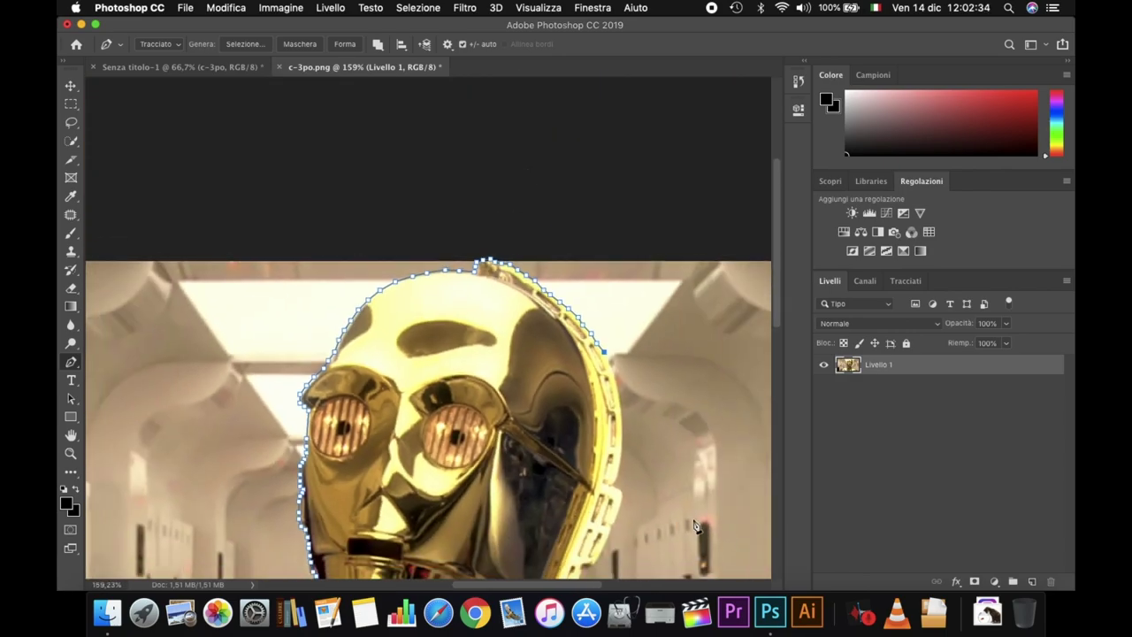
{"action": "scroll", "coordinate": [679, 373], "scroll_direction": "down", "scroll_amount": 3}
{"action": "mouse_move", "coordinate": [568, 208]}
{"action": "left_mouse_down"}
{"action": "mouse_move", "coordinate": [580, 320]}
{"action": "mouse_move", "coordinate": [534, 423]}
{"action": "left_mouse_up"}
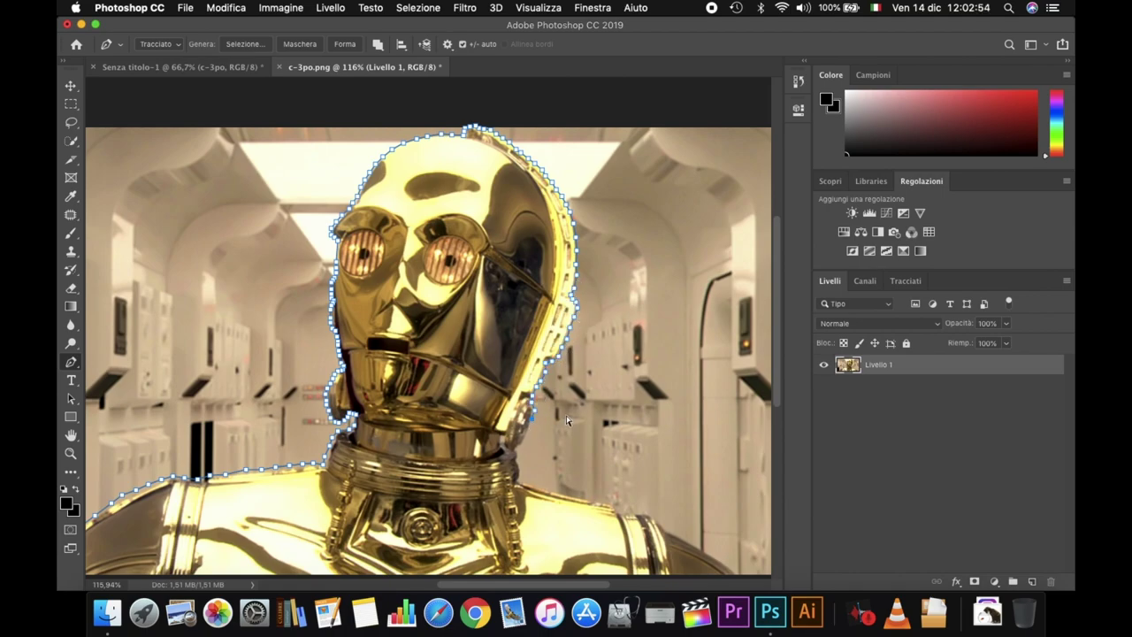
{"action": "key", "text": "Return"}
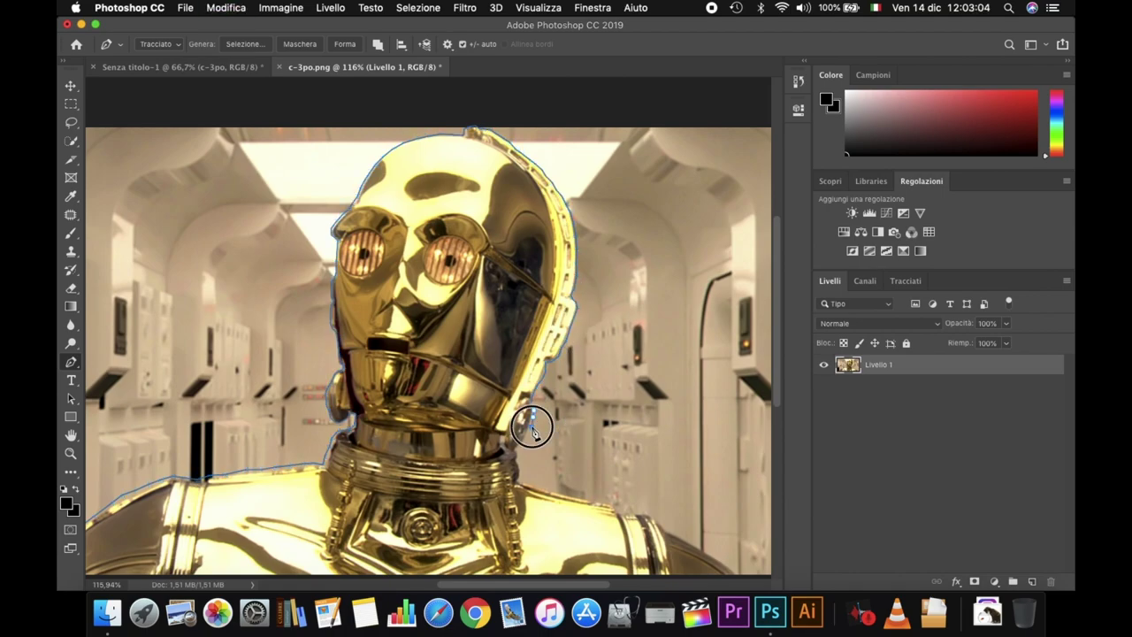
{"action": "mouse_move", "coordinate": [531, 418]}
{"action": "left_mouse_down"}
{"action": "mouse_move", "coordinate": [523, 484]}
{"action": "mouse_move", "coordinate": [648, 520]}
{"action": "mouse_move", "coordinate": [716, 559]}
{"action": "mouse_move", "coordinate": [750, 554]}
{"action": "mouse_move", "coordinate": [190, 505]}
{"action": "mouse_move", "coordinate": [398, 499]}
{"action": "mouse_move", "coordinate": [349, 478]}
{"action": "left_mouse_up"}
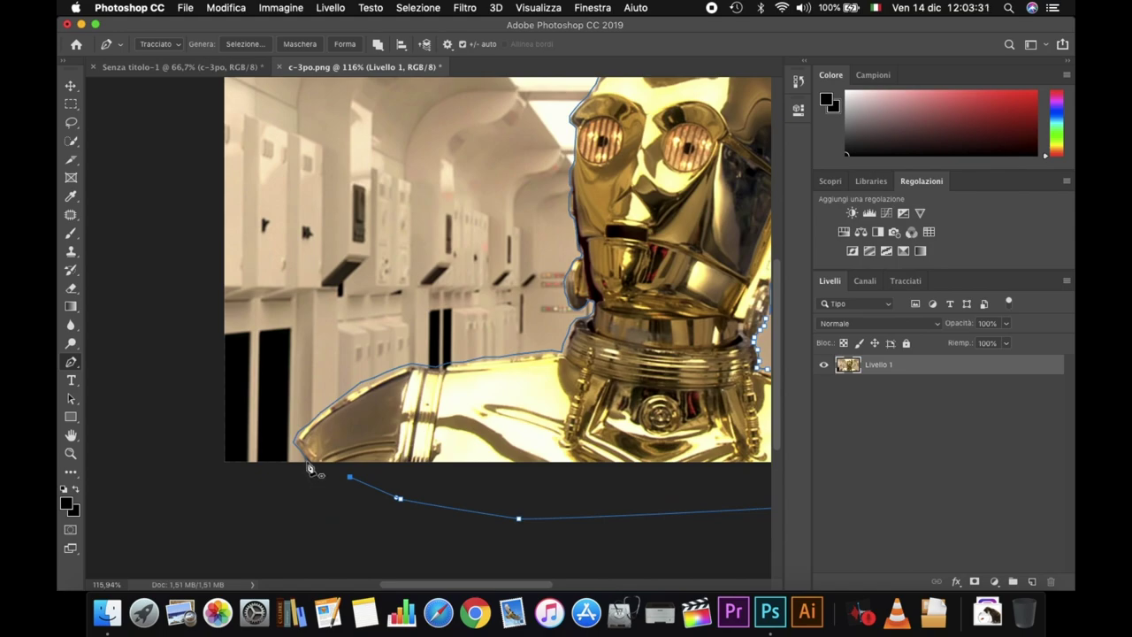
{"action": "left_click", "coordinate": [309, 466]}
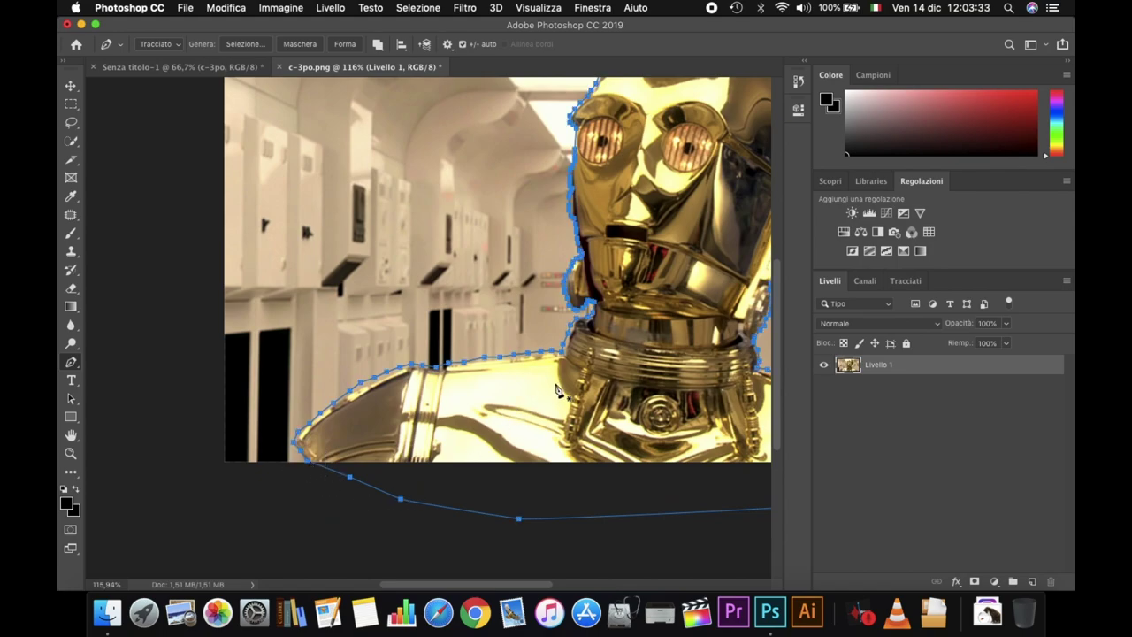
{"action": "scroll", "coordinate": [601, 372], "scroll_direction": "right", "scroll_amount": 5}
{"action": "scroll", "coordinate": [602, 371], "scroll_direction": "up", "scroll_amount": 1}
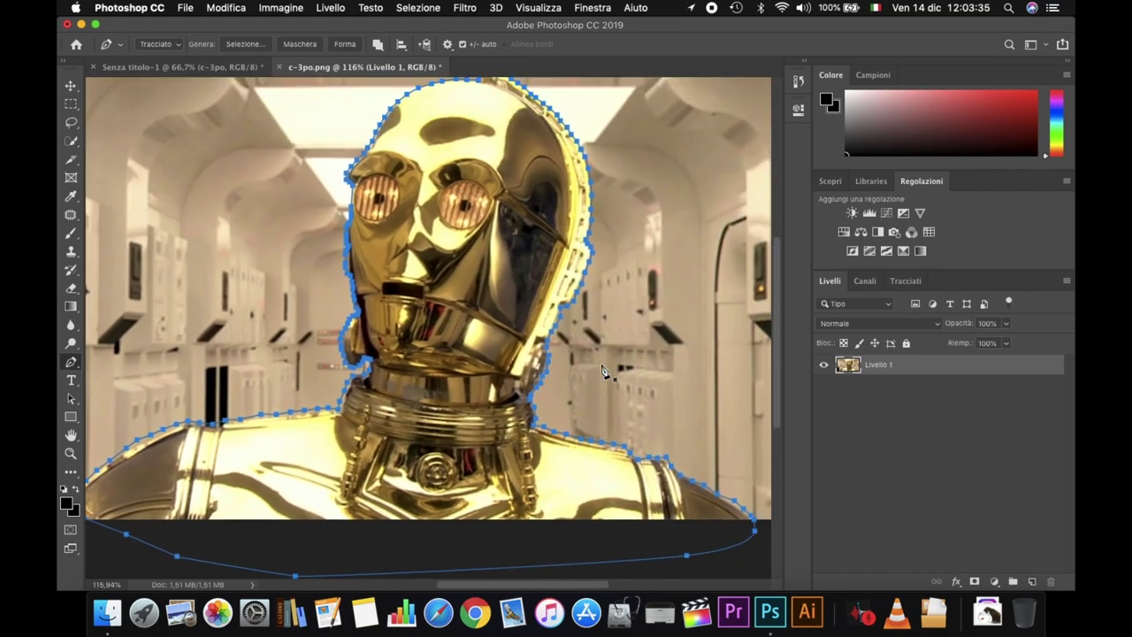
{"action": "scroll", "coordinate": [593, 370], "scroll_direction": "down", "scroll_amount": 2}
{"action": "scroll", "coordinate": [575, 366], "scroll_direction": "left", "scroll_amount": 2}
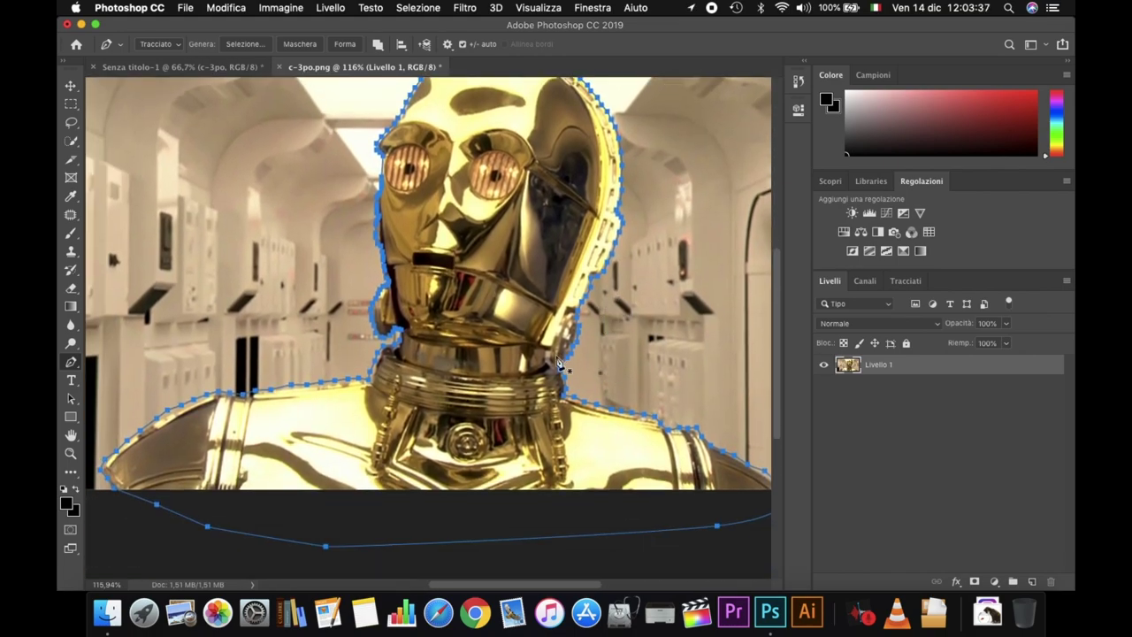
{"action": "scroll", "coordinate": [644, 305], "scroll_direction": "up", "scroll_amount": 1}
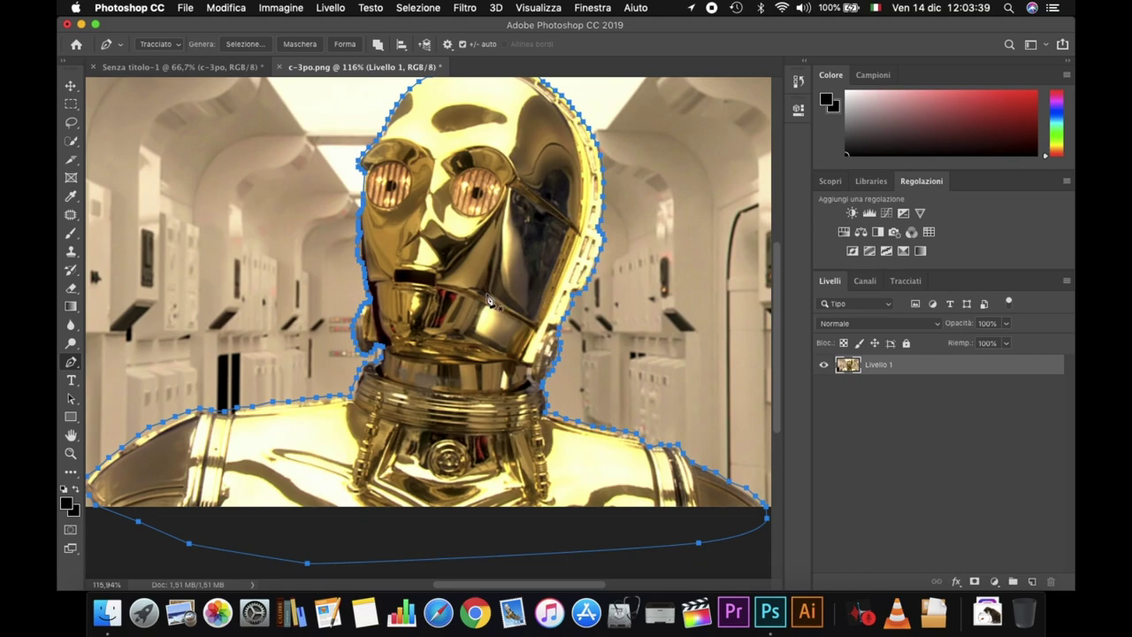
Make a new selection from the traced path with a 0-pixel feather radius.
{"action": "right_click", "coordinate": [484, 292]}
{"action": "right_click", "coordinate": [473, 338]}
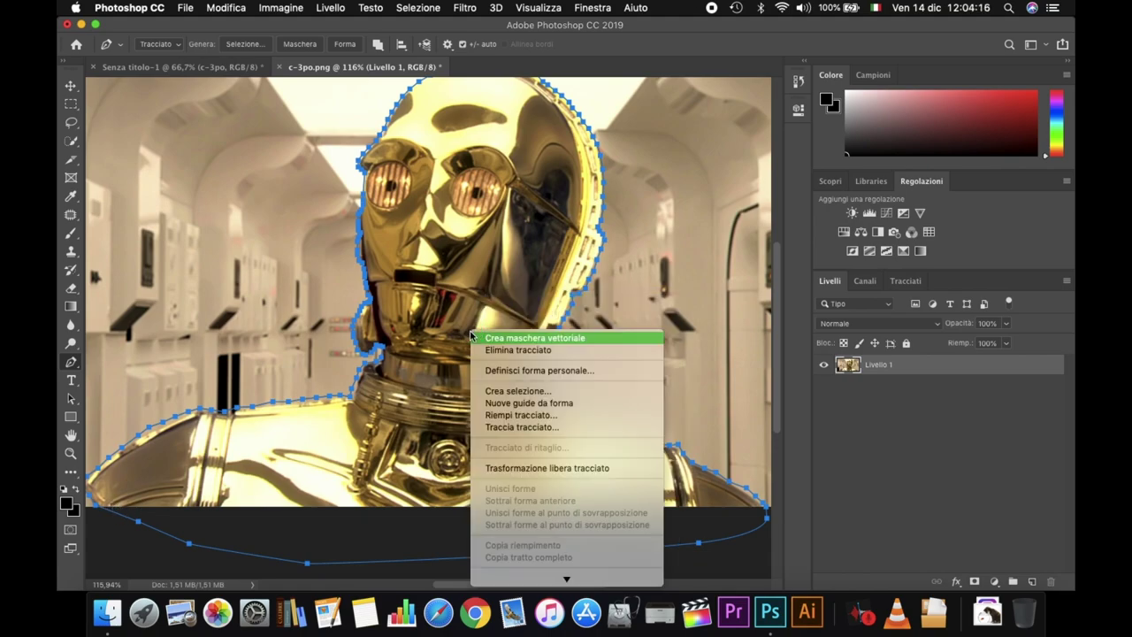
{"action": "left_click", "coordinate": [525, 394]}
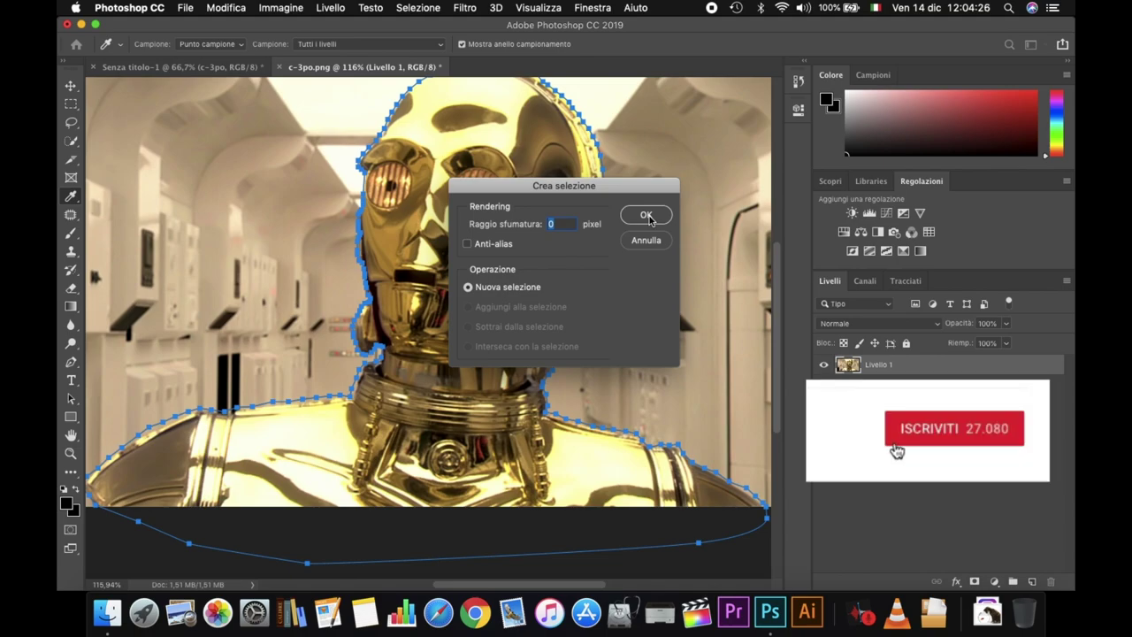
{"action": "left_click", "coordinate": [649, 217]}
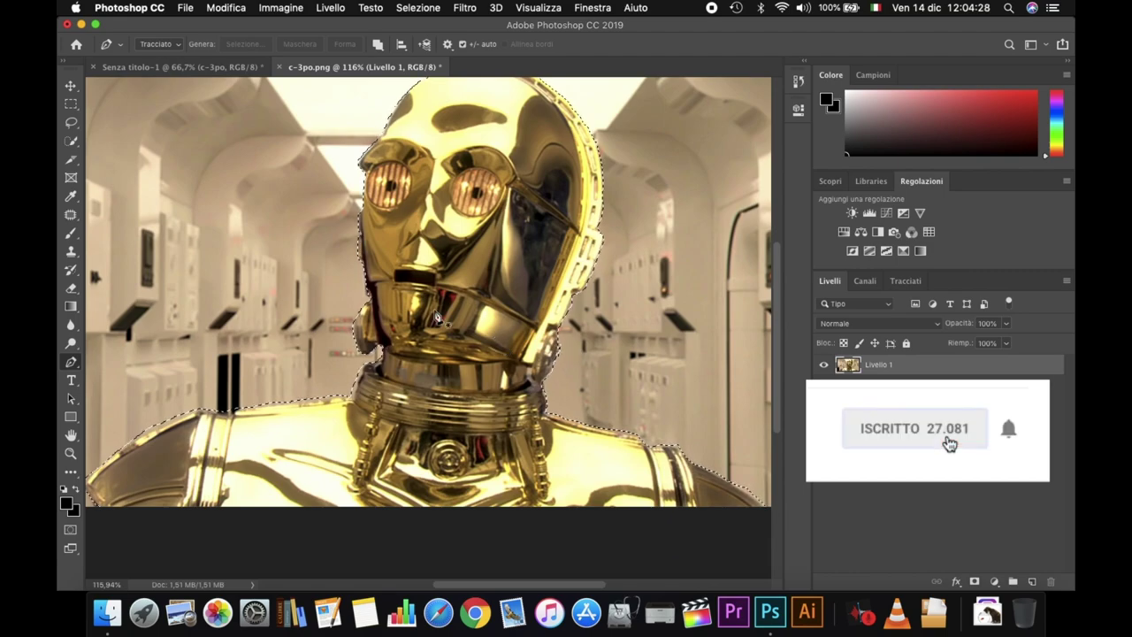
{"action": "scroll", "coordinate": [422, 384], "scroll_direction": "down", "scroll_amount": 3}
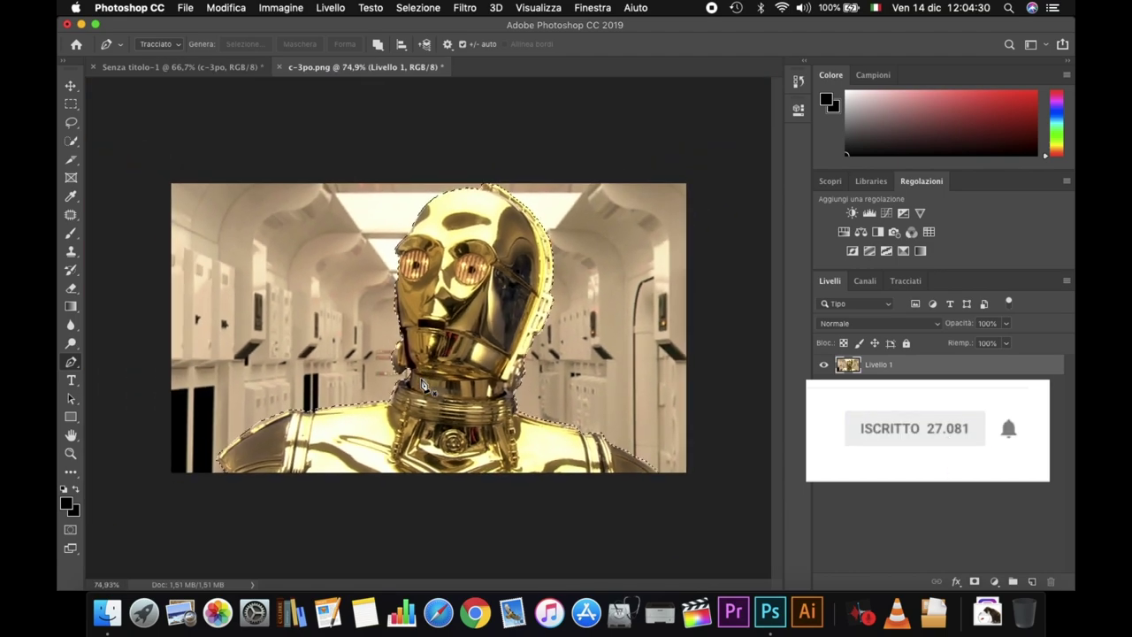
{"action": "scroll", "coordinate": [460, 318], "scroll_direction": "up", "scroll_amount": 2}
{"action": "scroll", "coordinate": [469, 305], "scroll_direction": "up", "scroll_amount": 2}
{"action": "scroll", "coordinate": [473, 299], "scroll_direction": "up", "scroll_amount": 1}
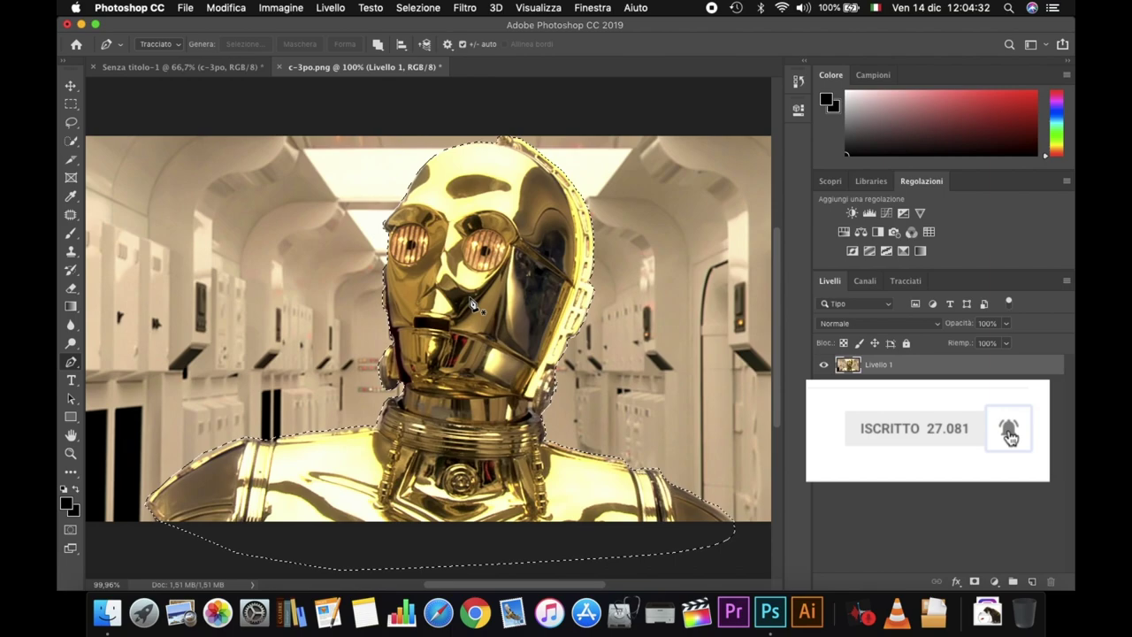
{"action": "right_click", "coordinate": [472, 296]}
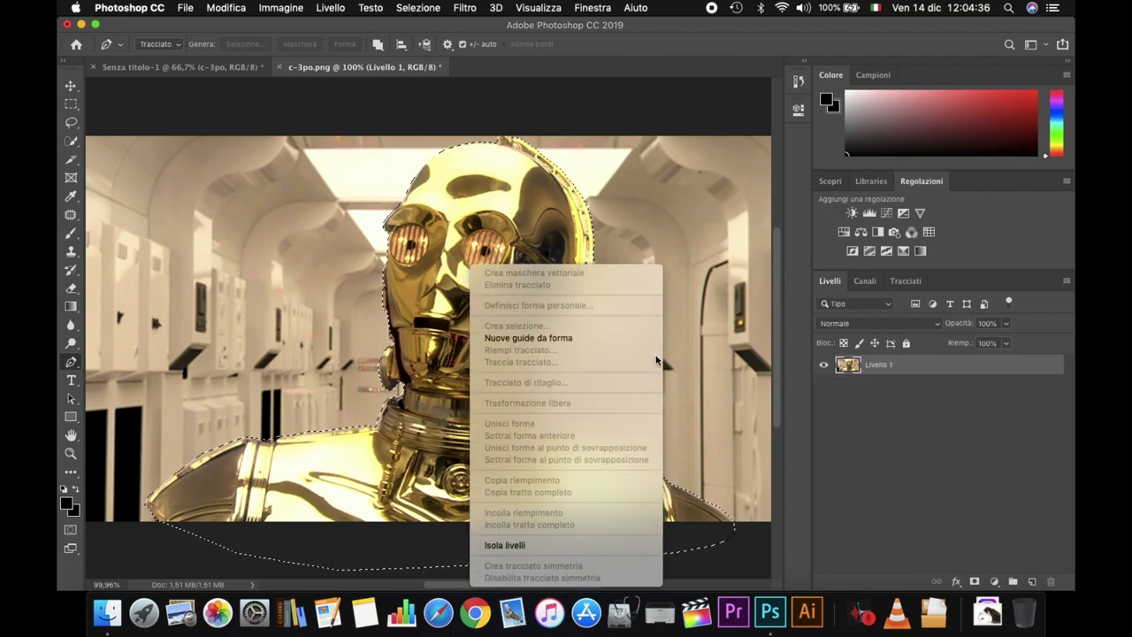
{"action": "left_click", "coordinate": [678, 352]}
Invert the selection with Seleziona inverso, delete the corridor background, and deselect.
{"action": "left_click", "coordinate": [72, 141]}
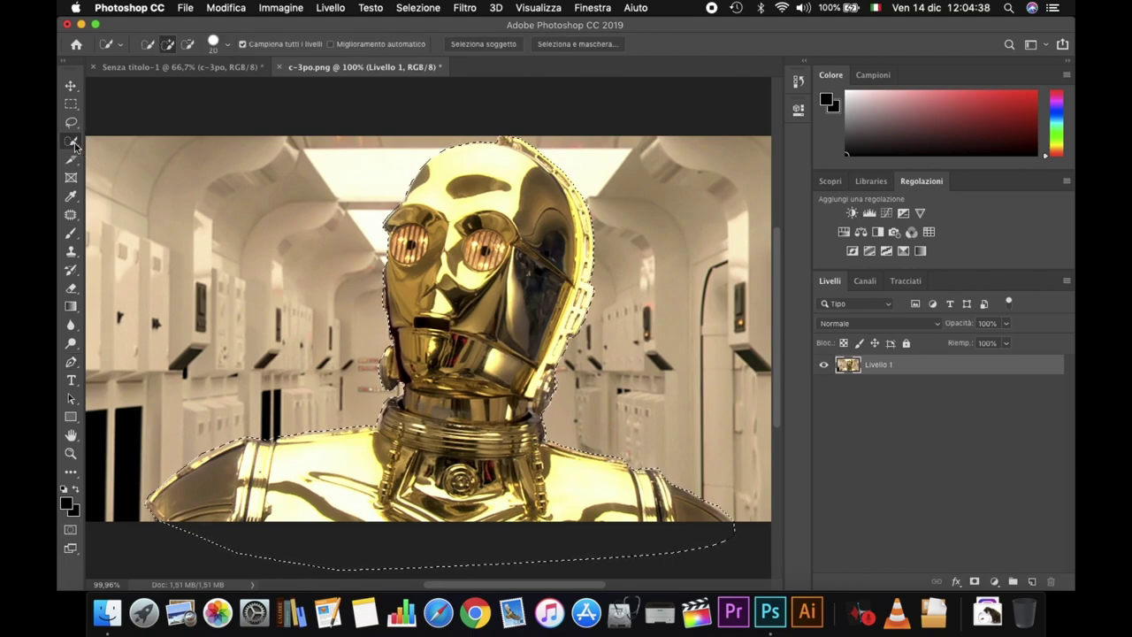
{"action": "right_click", "coordinate": [352, 295]}
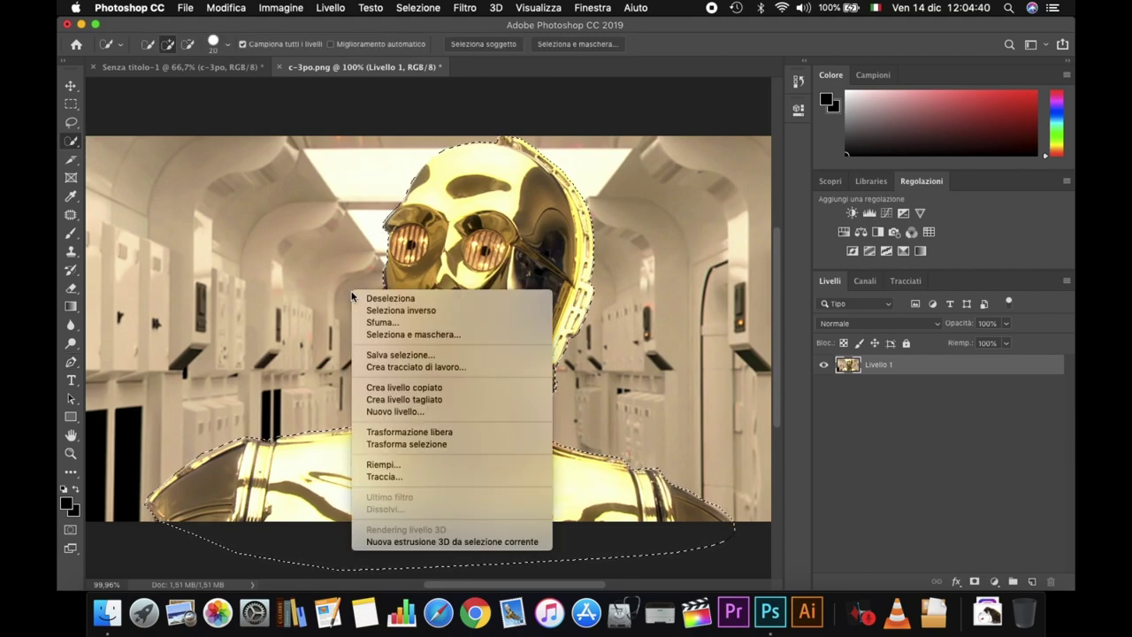
{"action": "left_click", "coordinate": [402, 311]}
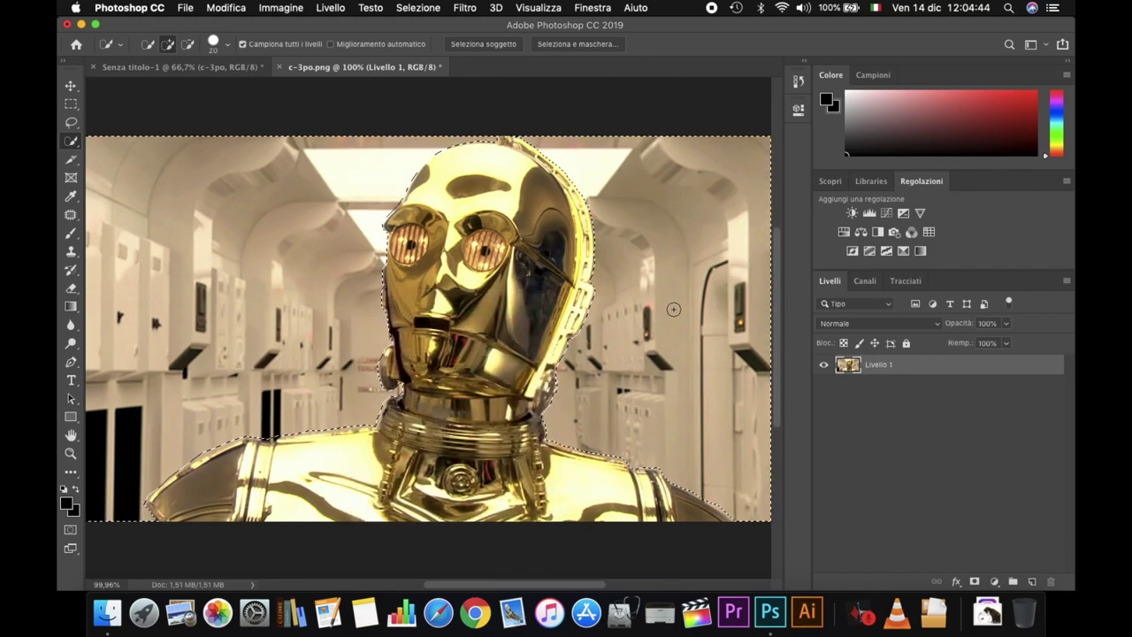
{"action": "key", "text": "Delete"}
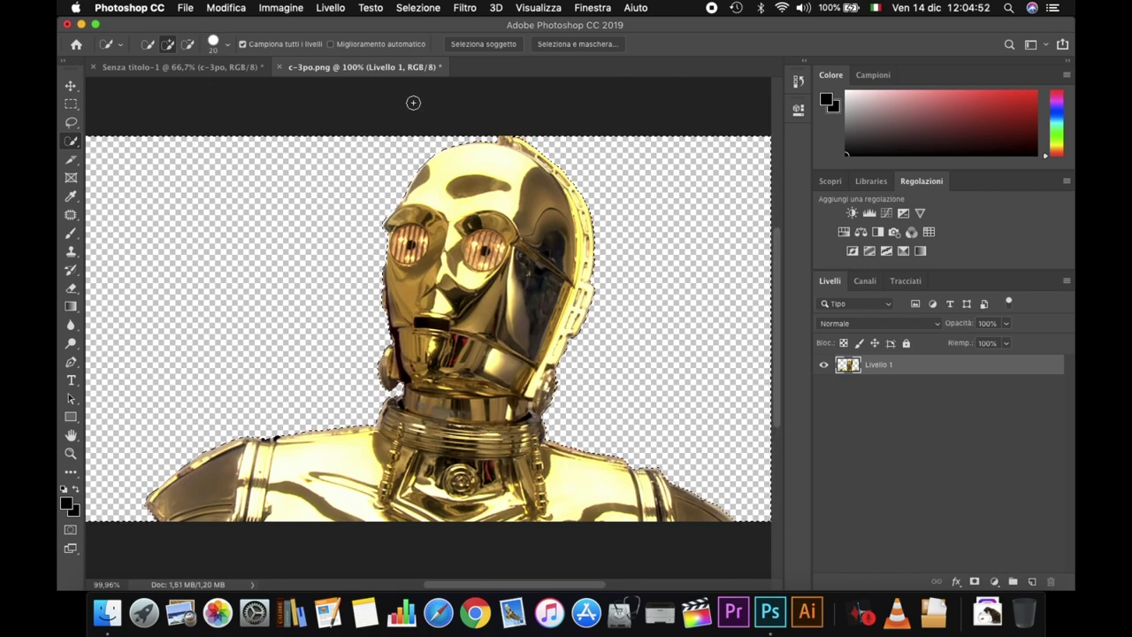
{"action": "key", "text": "ctrl+d"}
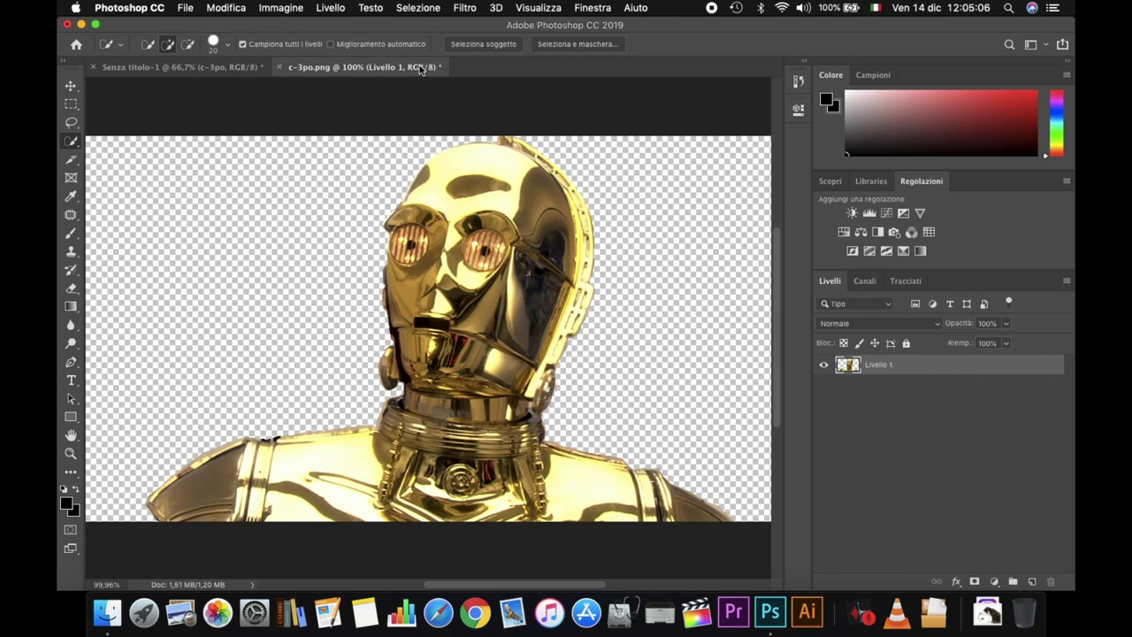
Apply Esposizione with exposure +0,54, offset -0,0368 and gamma correction 0,93.
{"action": "left_click", "coordinate": [294, 11]}
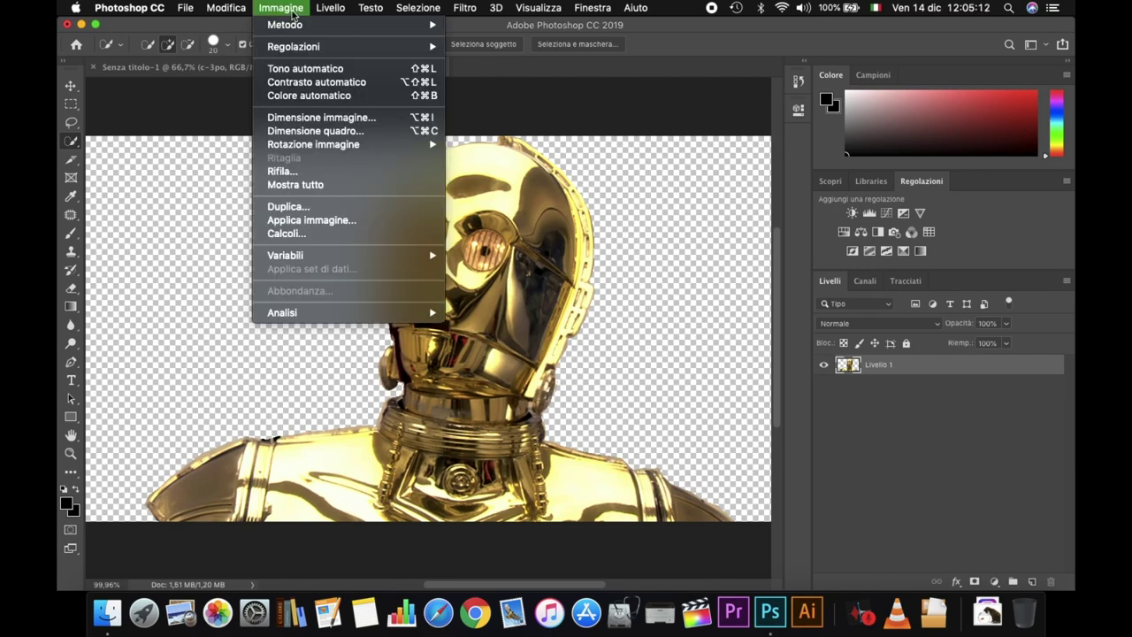
{"action": "left_click", "coordinate": [569, 87]}
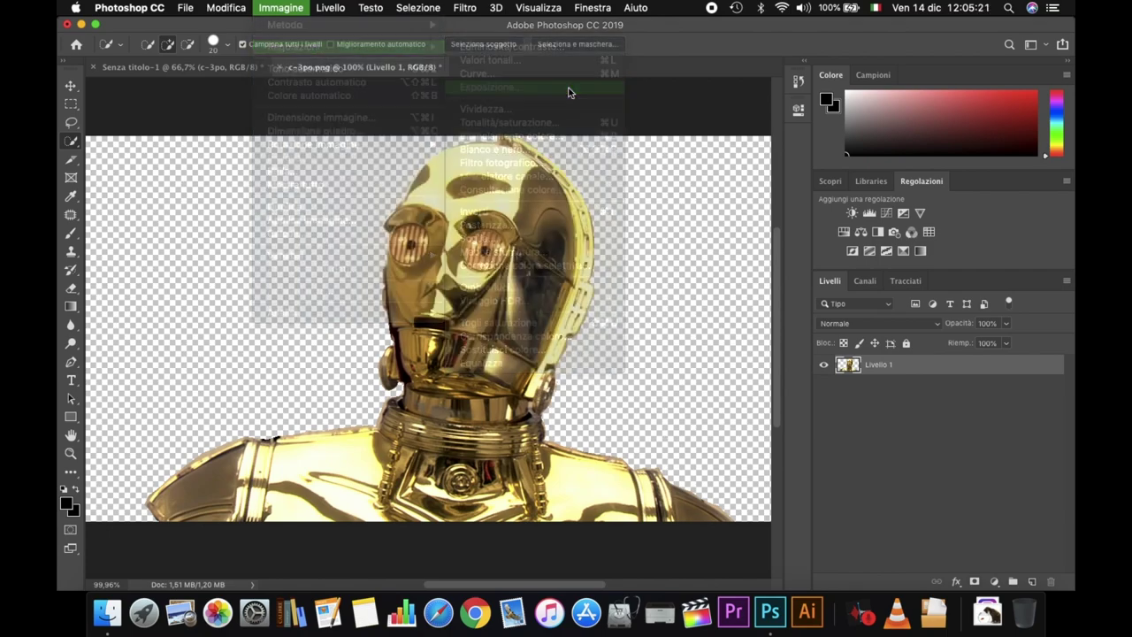
{"action": "left_click_drag", "start_coordinate": [699, 254], "coordinate": [710, 255]}
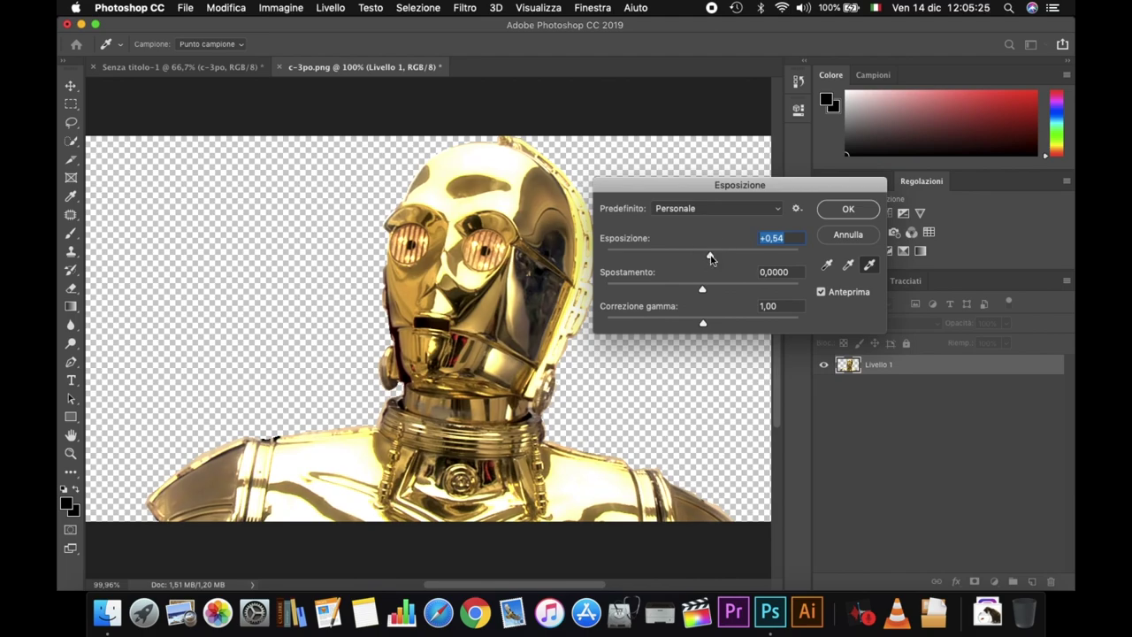
{"action": "left_click_drag", "start_coordinate": [703, 289], "coordinate": [703, 291]}
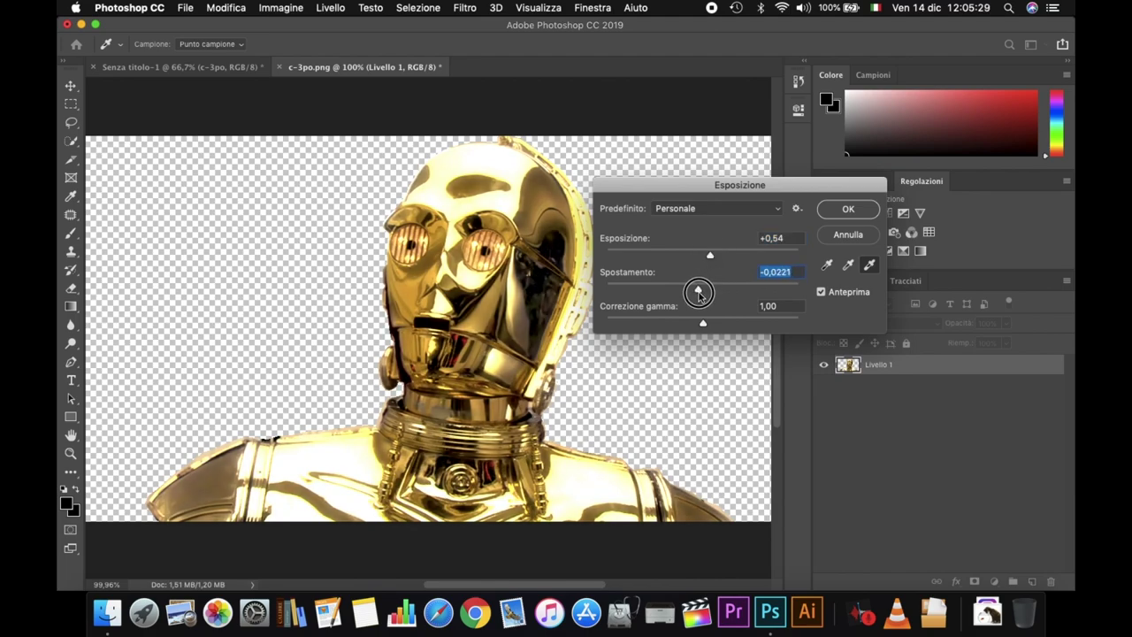
{"action": "left_click_drag", "start_coordinate": [702, 291], "coordinate": [696, 298]}
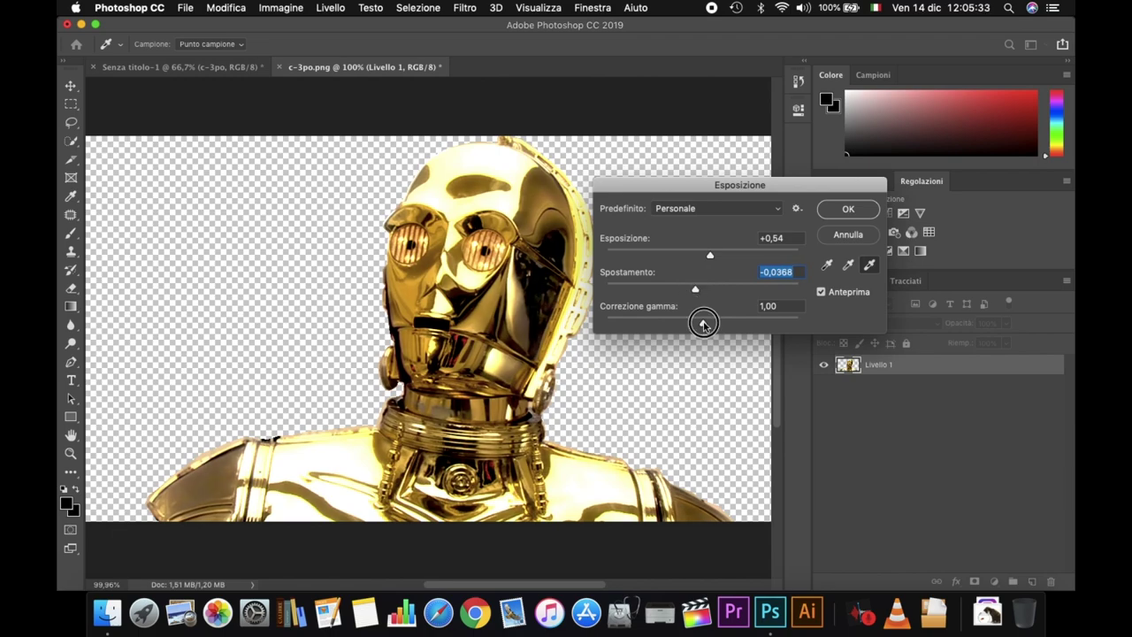
{"action": "mouse_move", "coordinate": [703, 322]}
{"action": "left_mouse_down"}
{"action": "mouse_move", "coordinate": [663, 336]}
{"action": "mouse_move", "coordinate": [709, 329]}
{"action": "left_mouse_up"}
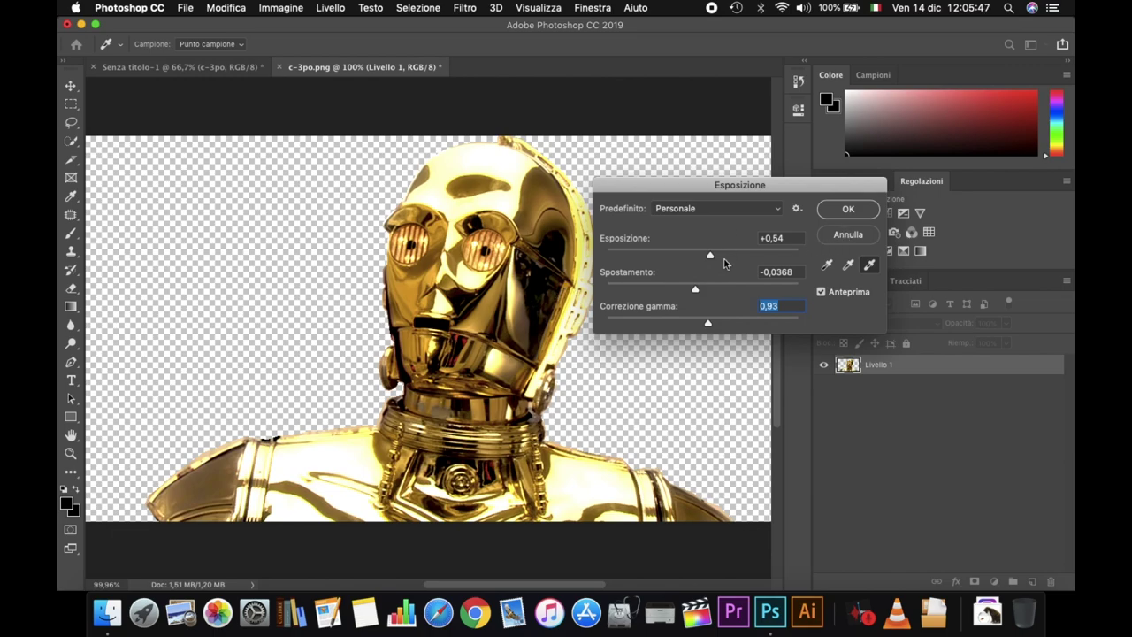
{"action": "left_click", "coordinate": [834, 210]}
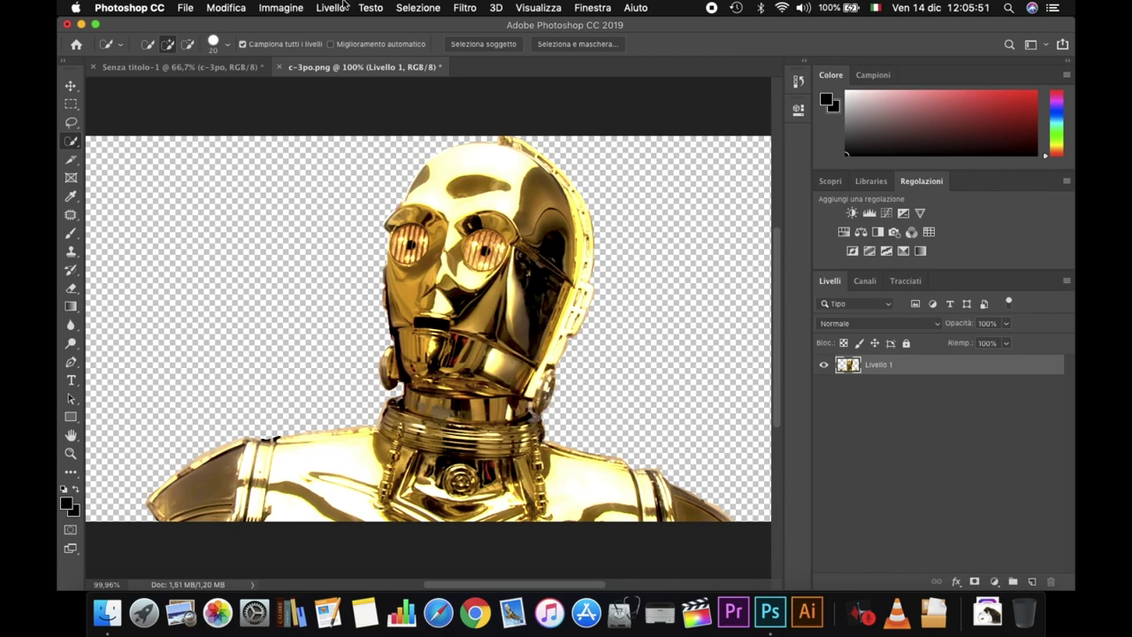
Apply Immagine > Regolazioni > Togli saturazione to turn C-3PO black and white.
{"action": "left_click", "coordinate": [292, 9]}
{"action": "mouse_move", "coordinate": [294, 47]}
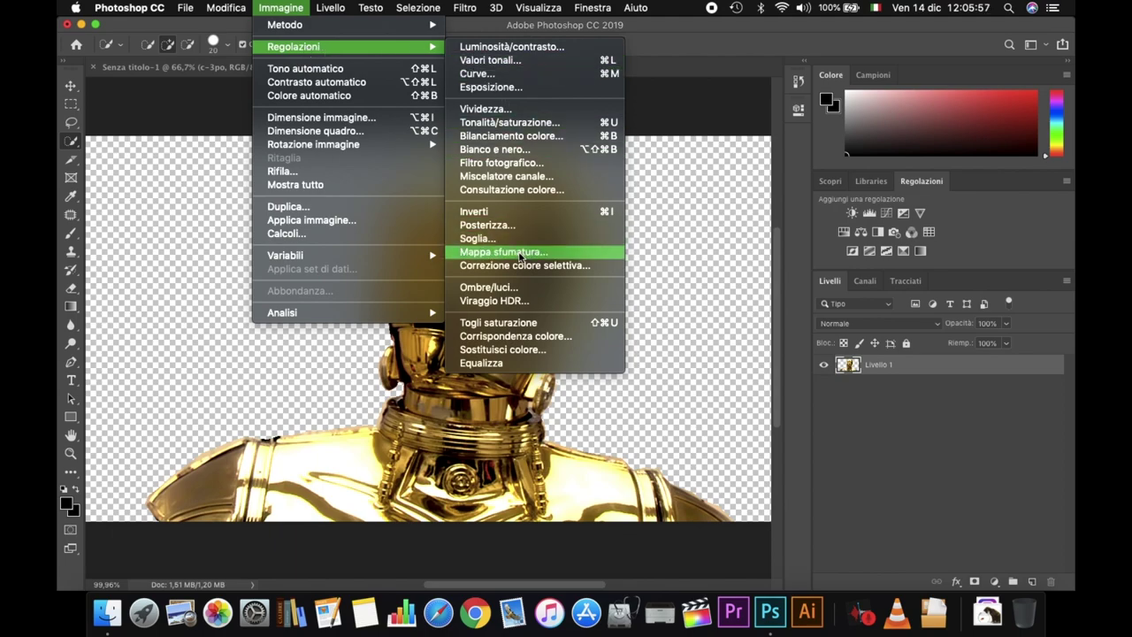
{"action": "left_click", "coordinate": [553, 331]}
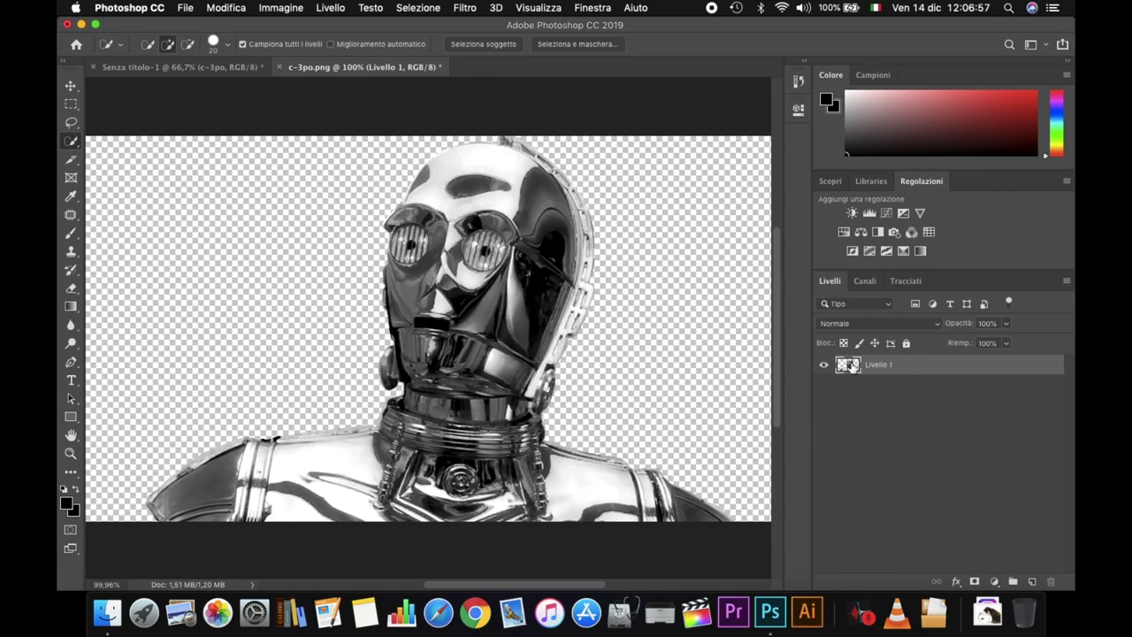
Duplicate Livello 1 three times, creating copia, copia 2 and copia 3.
{"action": "left_click_drag", "start_coordinate": [849, 365], "coordinate": [1031, 575]}
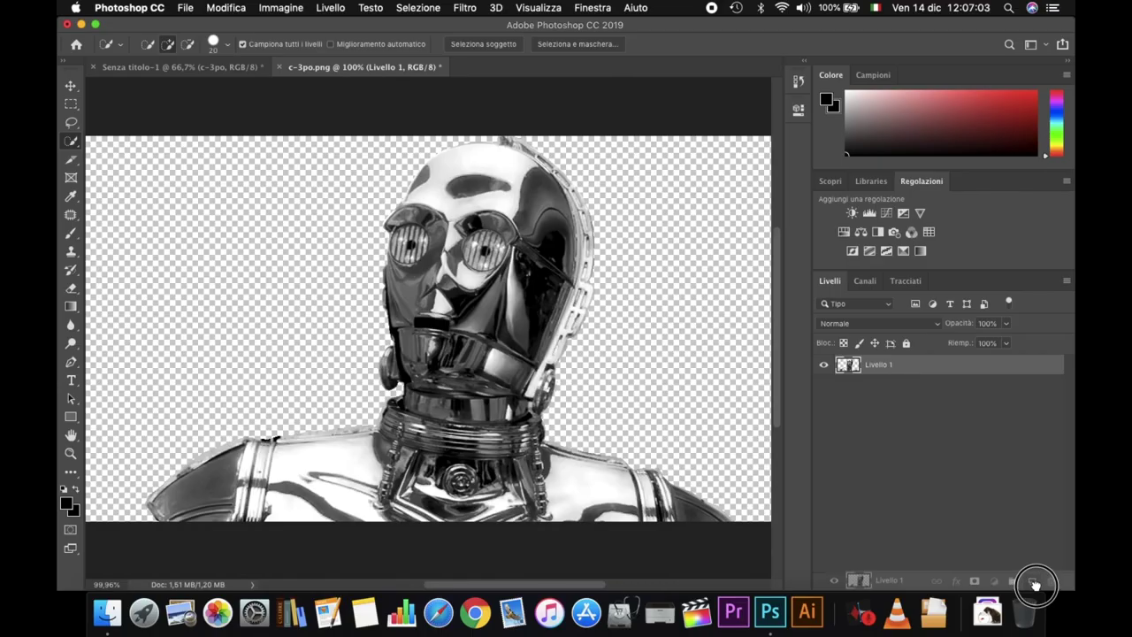
{"action": "left_click_drag", "start_coordinate": [1036, 584], "coordinate": [1033, 582]}
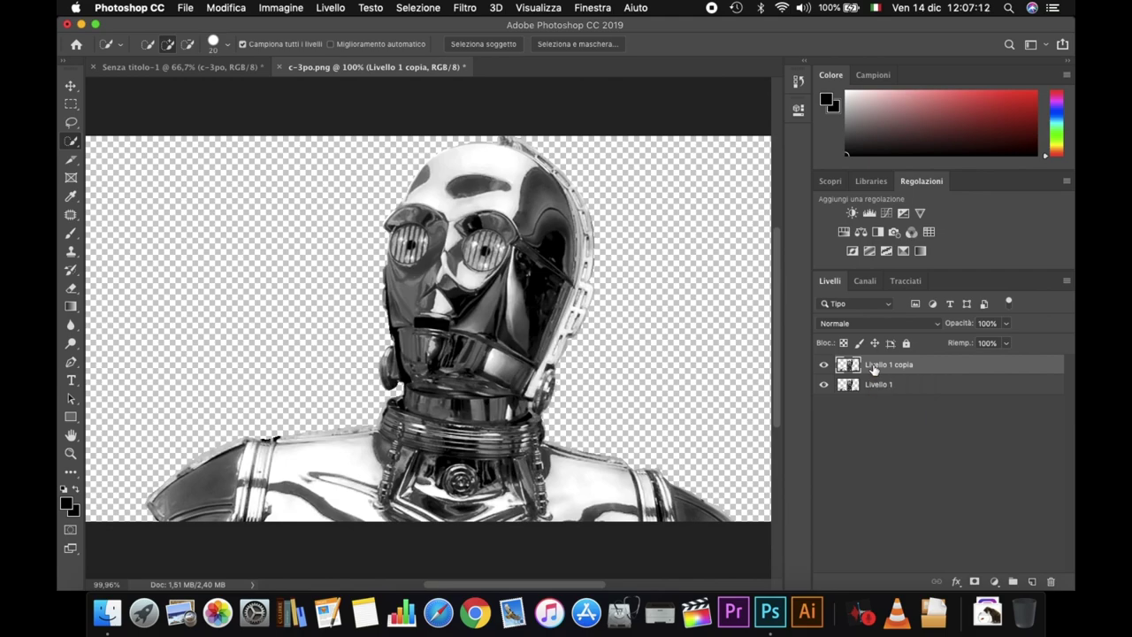
{"action": "left_click_drag", "start_coordinate": [874, 369], "coordinate": [1031, 581]}
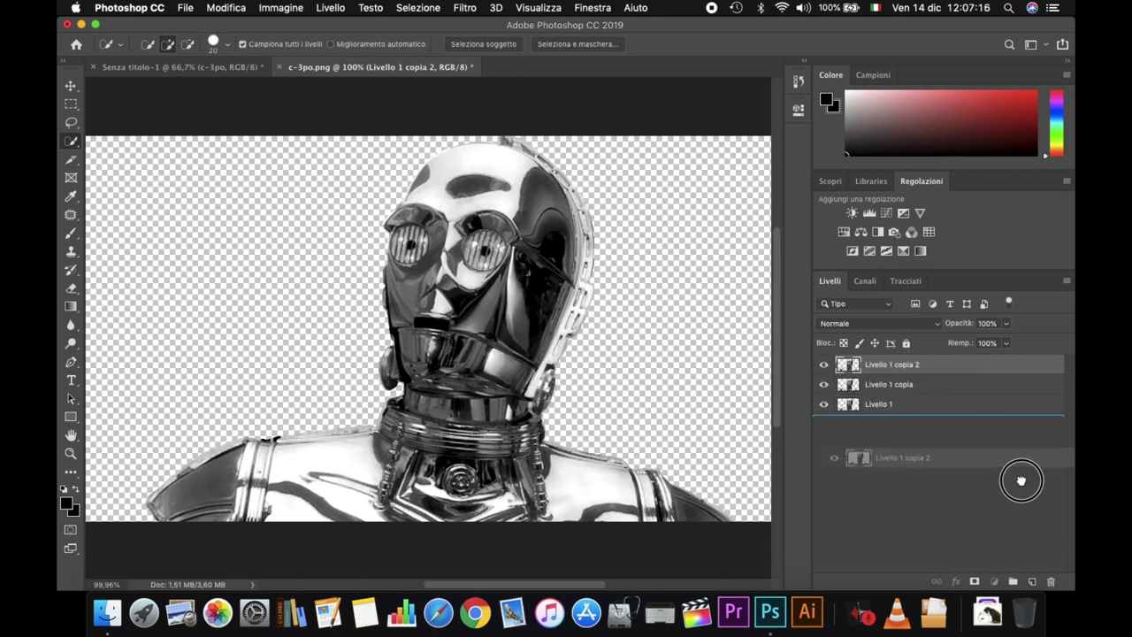
{"action": "left_click_drag", "start_coordinate": [895, 369], "coordinate": [1031, 581]}
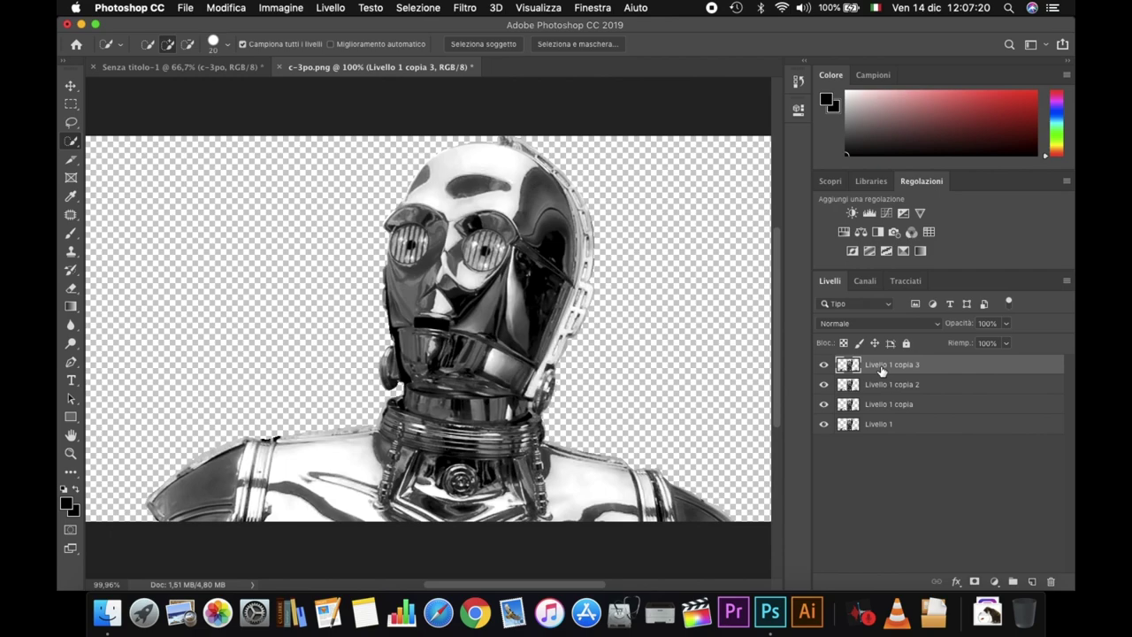
Rename the bottom layer Livello 1 to 1 and the top copy layer to 4.
{"action": "left_click", "coordinate": [882, 425]}
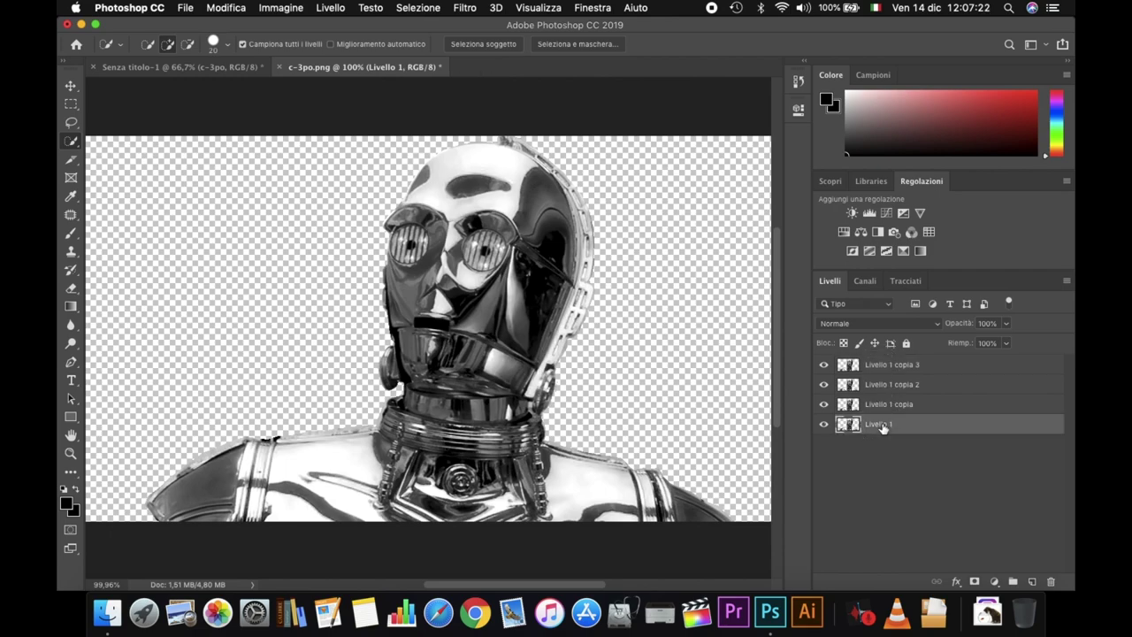
{"action": "right_click", "coordinate": [882, 427]}
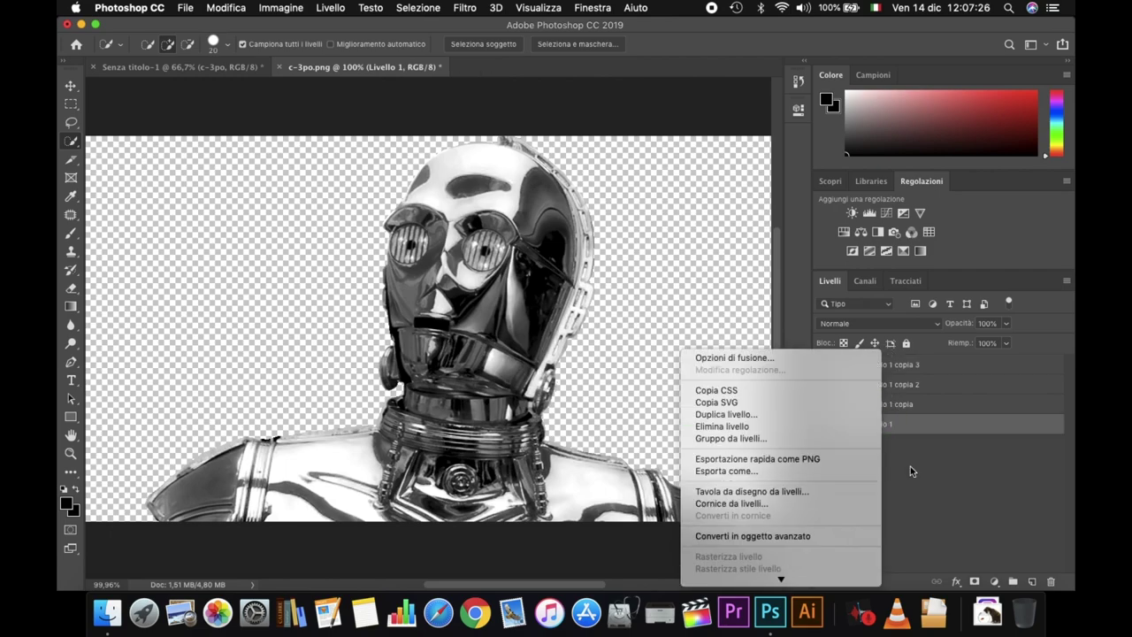
{"action": "left_click", "coordinate": [910, 466]}
{"action": "double_click", "coordinate": [878, 424]}
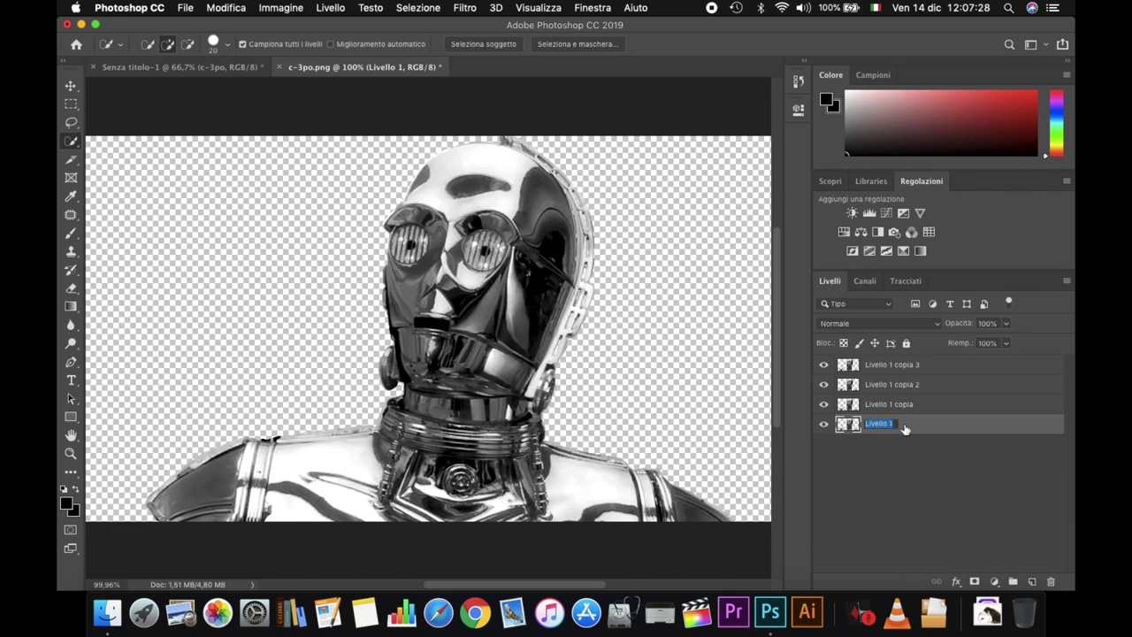
{"action": "key", "text": "BackSpace"}
{"action": "left_click", "coordinate": [893, 406]}
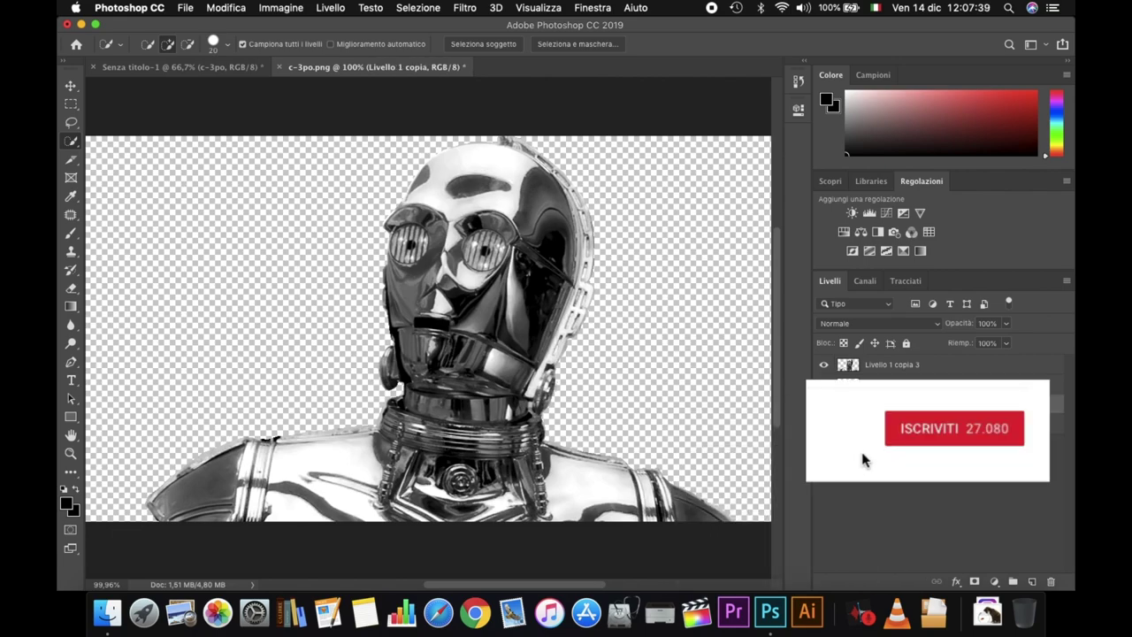
{"action": "left_click", "coordinate": [891, 364]}
{"action": "double_click", "coordinate": [892, 364]}
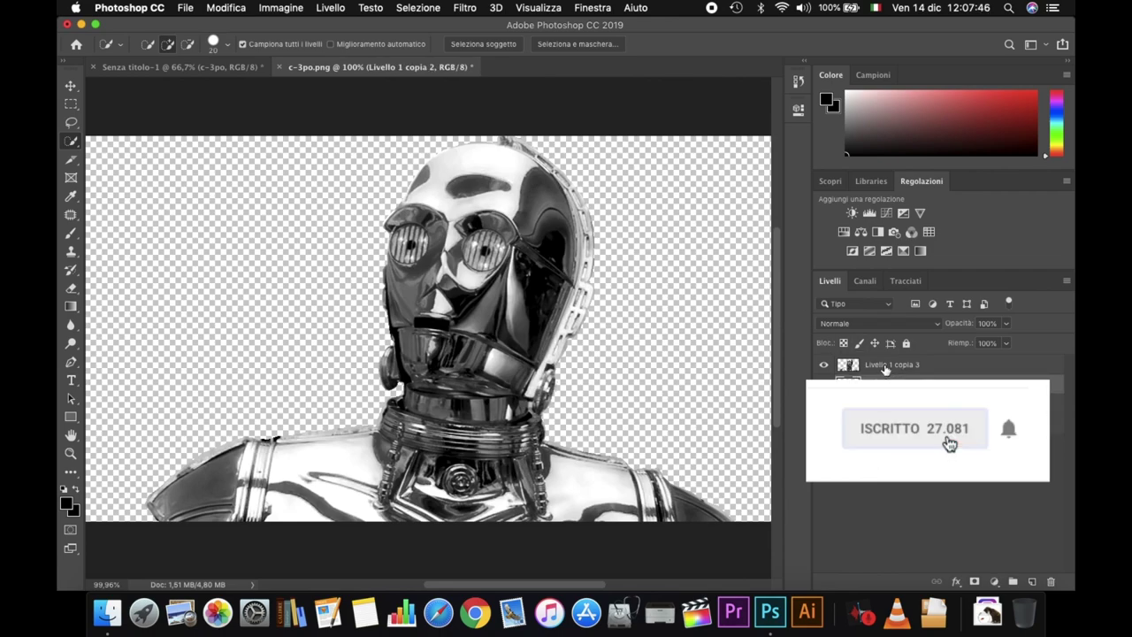
{"action": "type", "text": "4"}
{"action": "key", "text": "Return"}
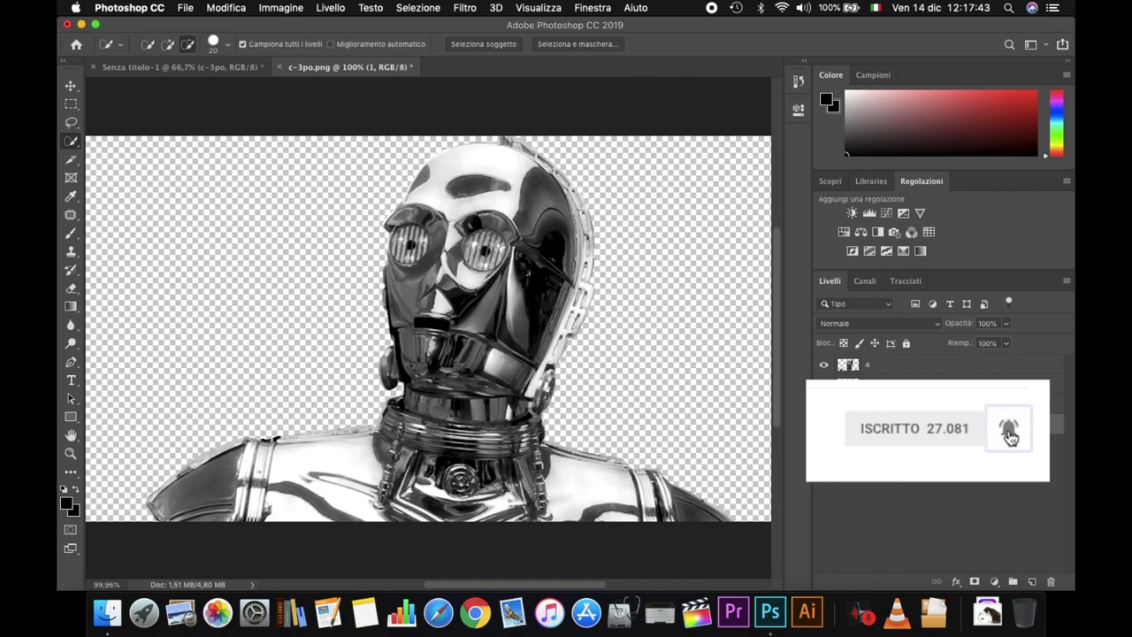
{"action": "left_click", "coordinate": [887, 461]}
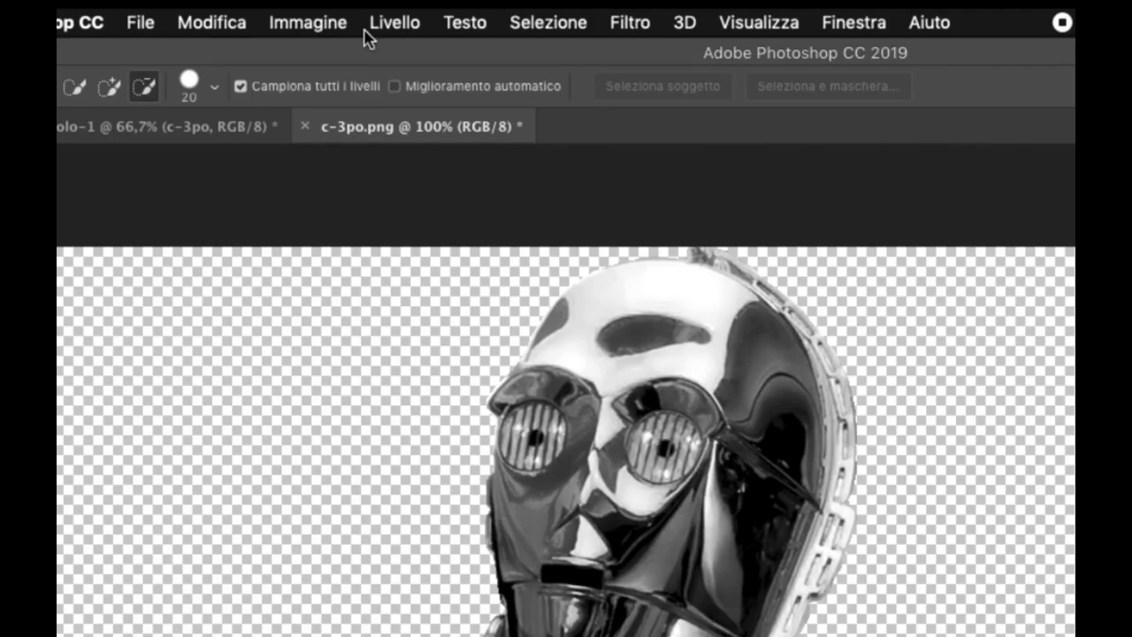
{"action": "left_click", "coordinate": [330, 8]}
{"action": "mouse_move", "coordinate": [558, 52]}
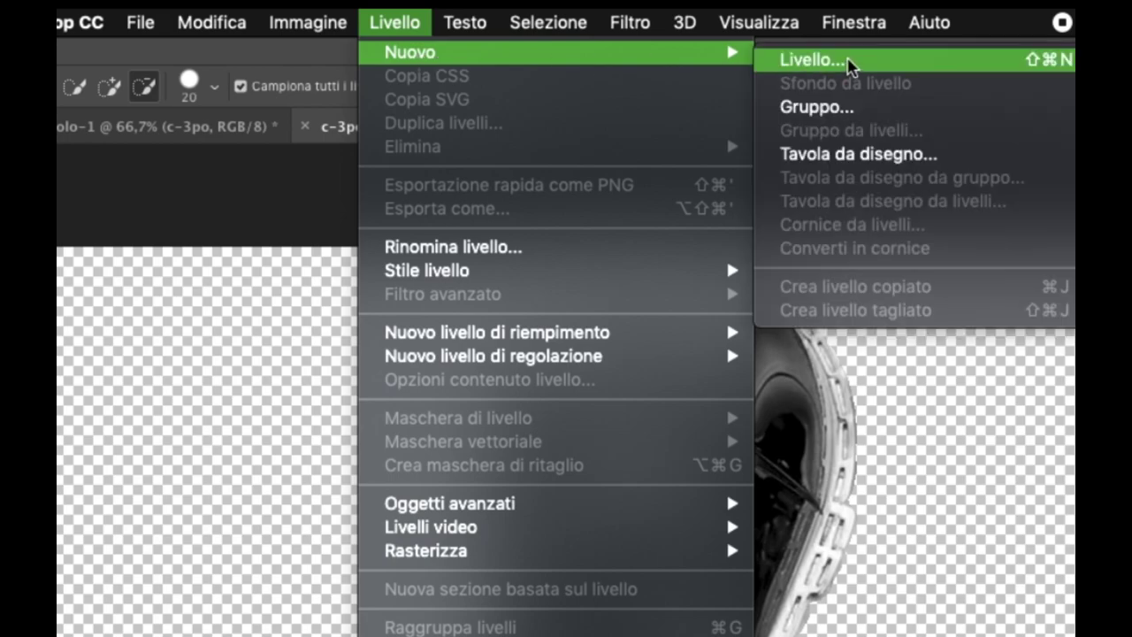
{"action": "left_click", "coordinate": [847, 61]}
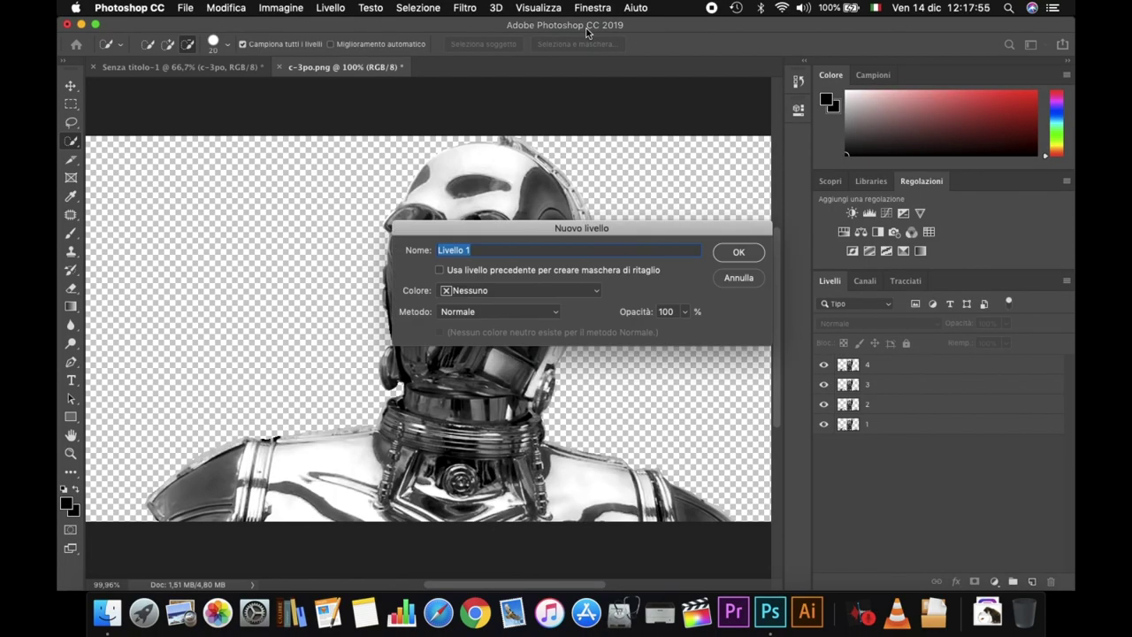
{"action": "type", "text": "s"}
{"action": "key", "text": "Return"}
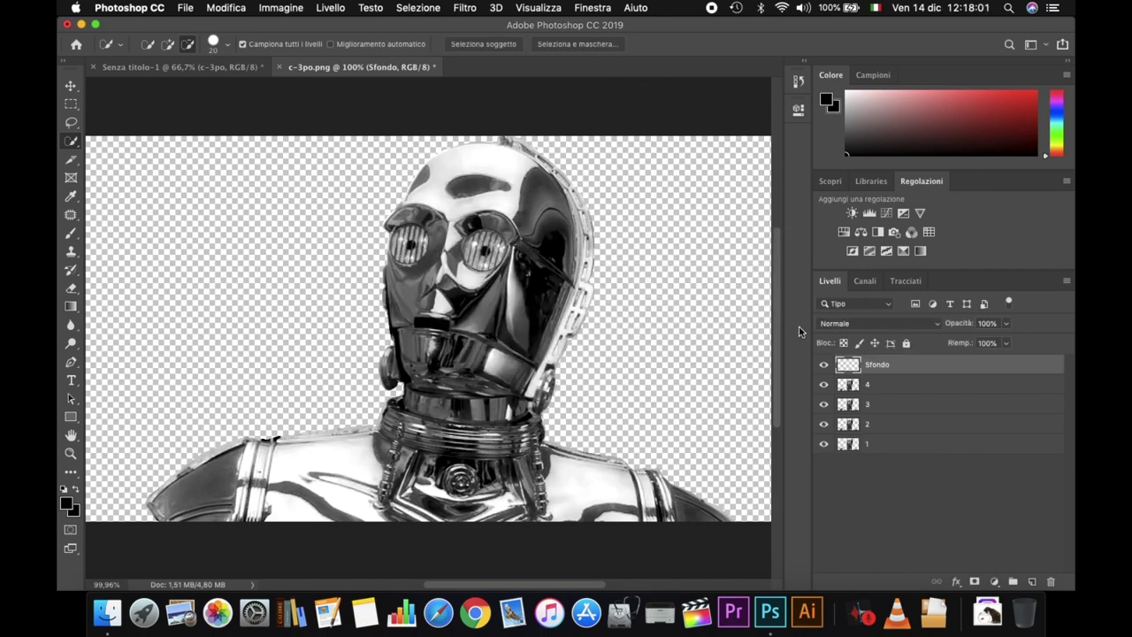
{"action": "left_click_drag", "start_coordinate": [888, 368], "coordinate": [878, 455]}
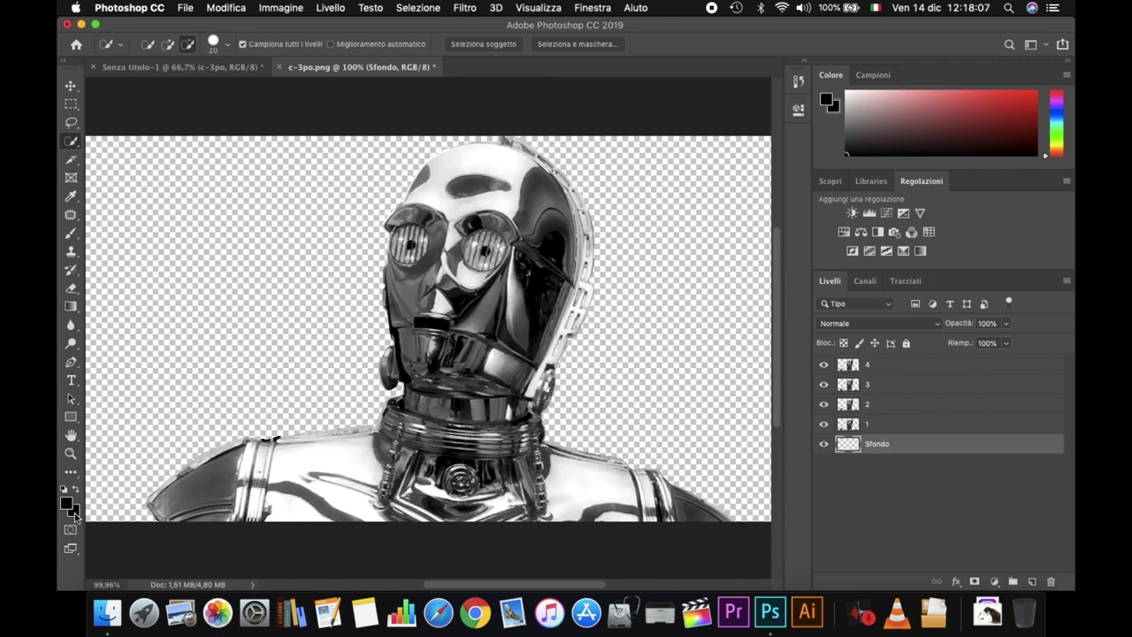
Set the background colour to green #71dd22 and convert the bottom layer into the Sfondo background.
{"action": "left_click", "coordinate": [74, 512]}
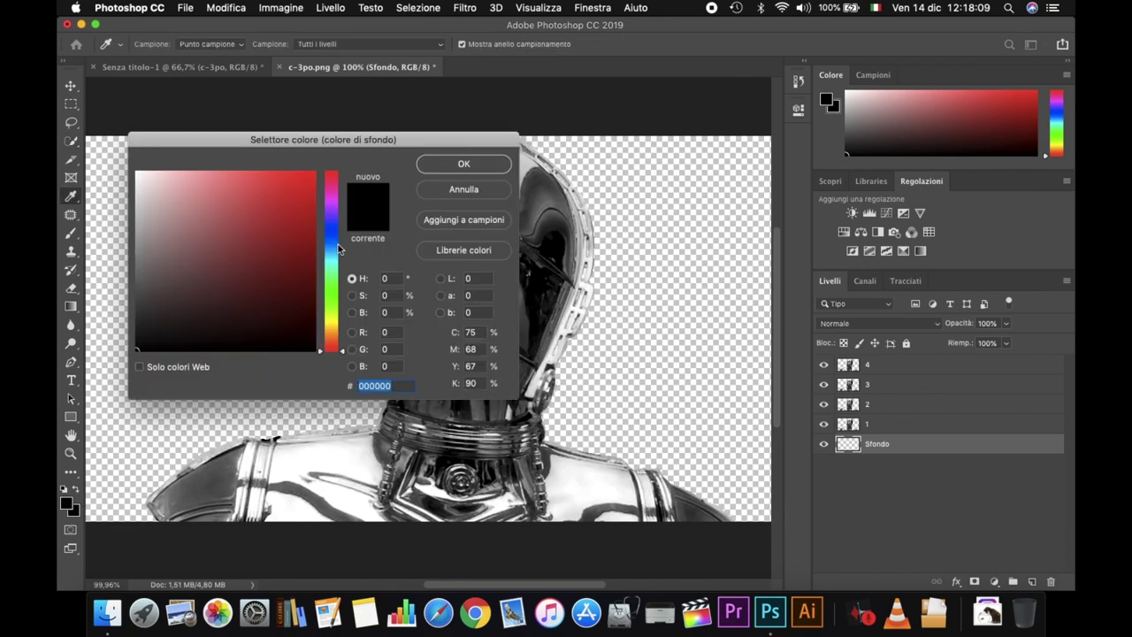
{"action": "left_click_drag", "start_coordinate": [345, 353], "coordinate": [334, 303]}
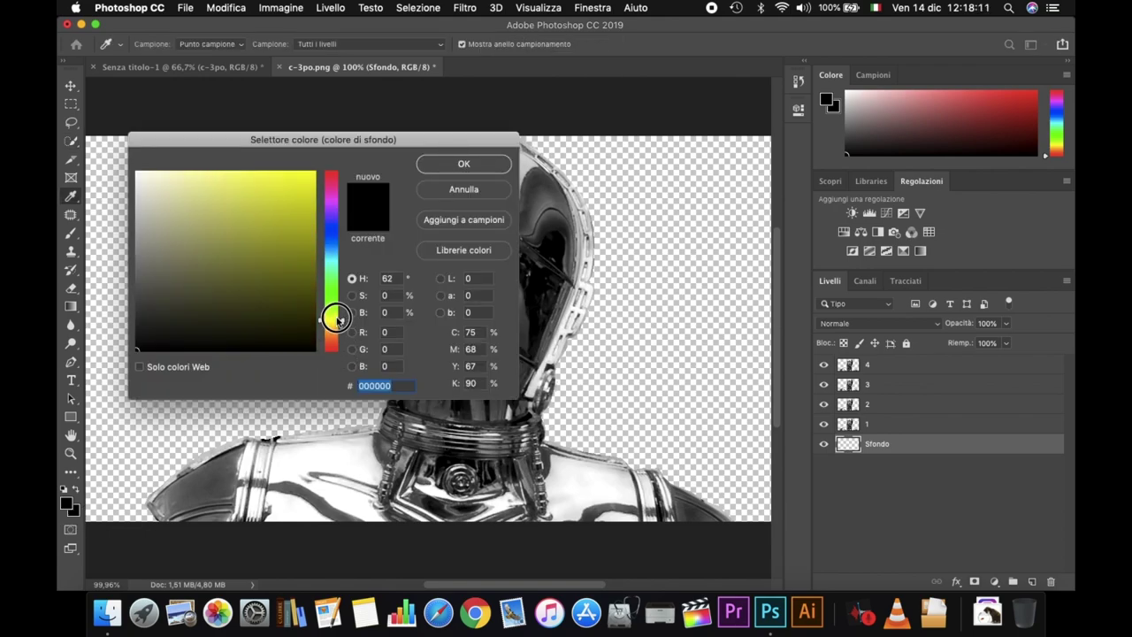
{"action": "left_click_drag", "start_coordinate": [304, 230], "coordinate": [287, 195]}
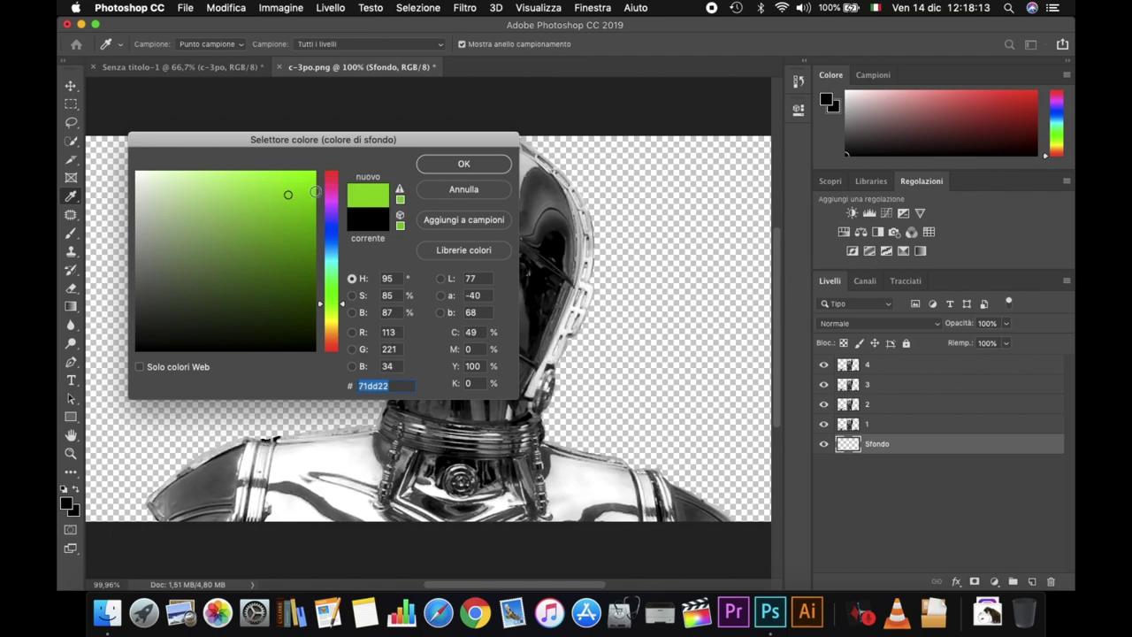
{"action": "left_click", "coordinate": [461, 166]}
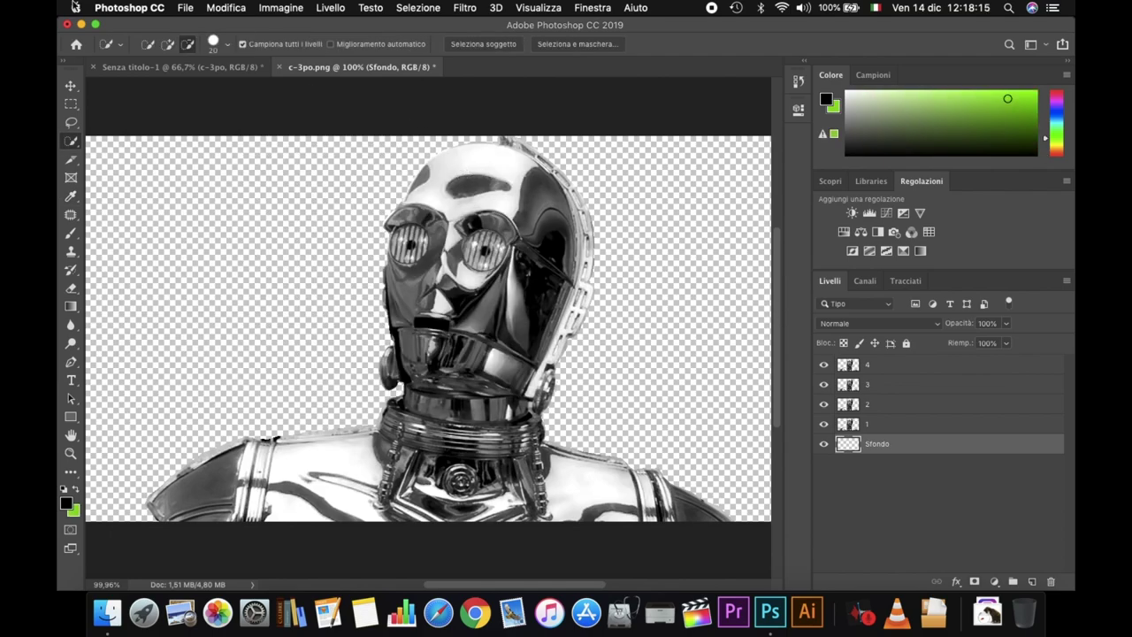
{"action": "left_click", "coordinate": [331, 7]}
{"action": "mouse_move", "coordinate": [177, 50]}
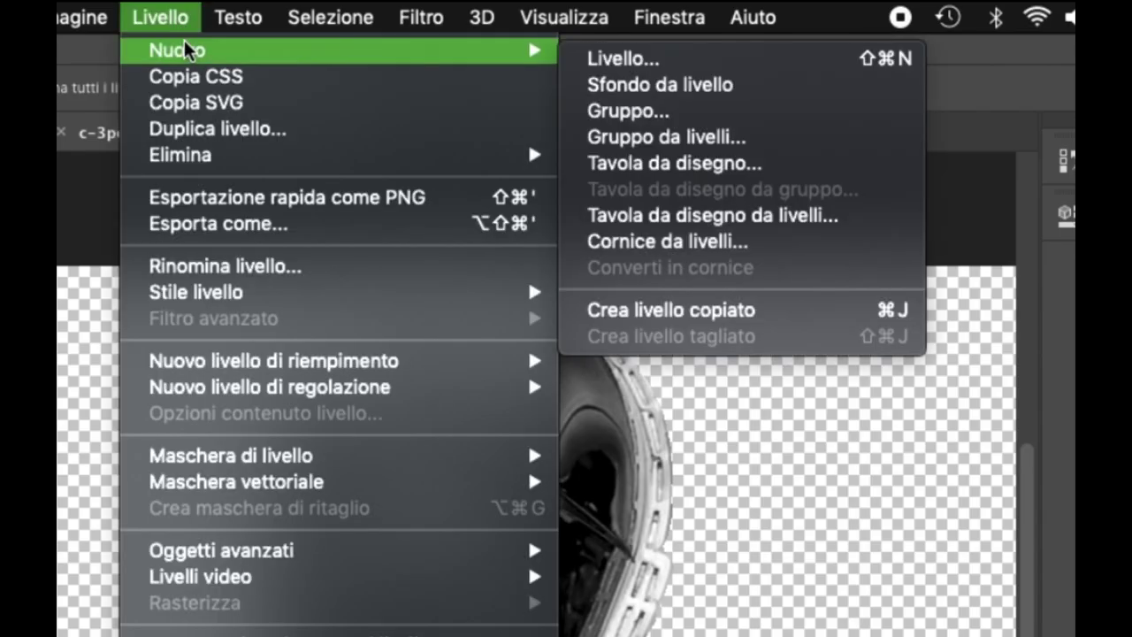
{"action": "left_click", "coordinate": [654, 85]}
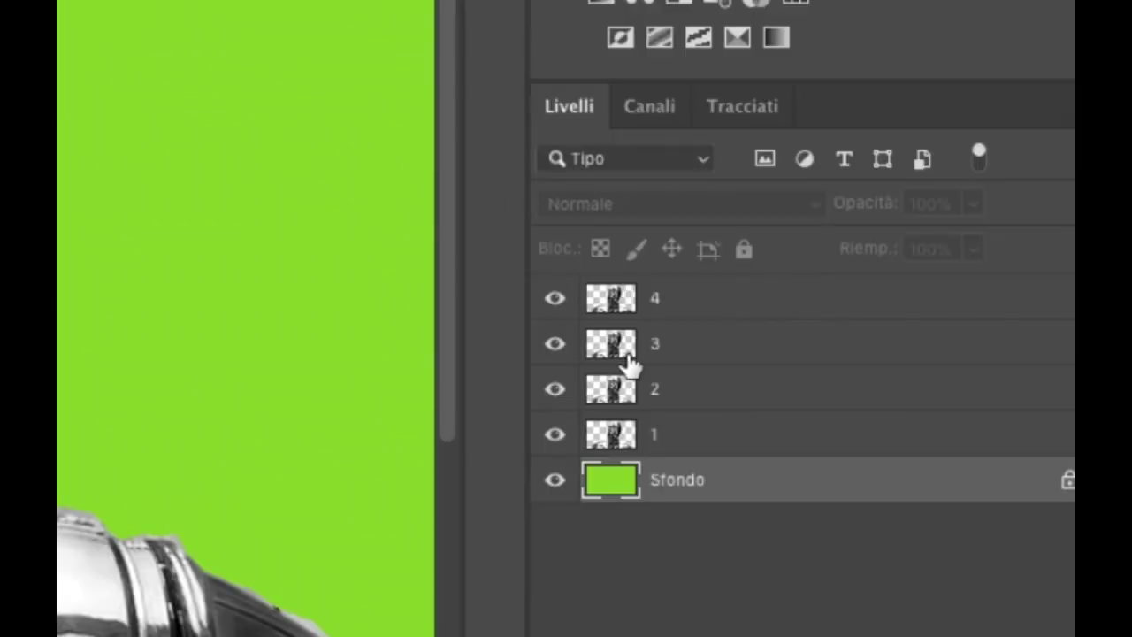
Hide layers 4, 3 and 2, leaving layer 1 selected above the green background.
{"action": "left_click", "coordinate": [824, 365]}
{"action": "left_click", "coordinate": [823, 385]}
{"action": "left_click", "coordinate": [554, 389]}
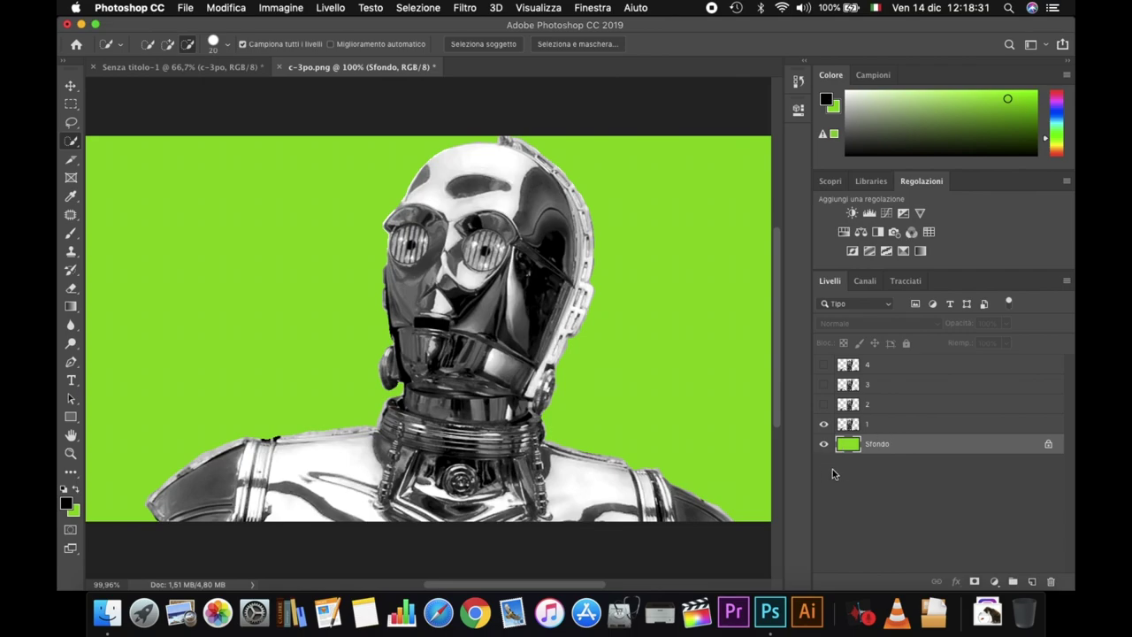
{"action": "left_click", "coordinate": [636, 435]}
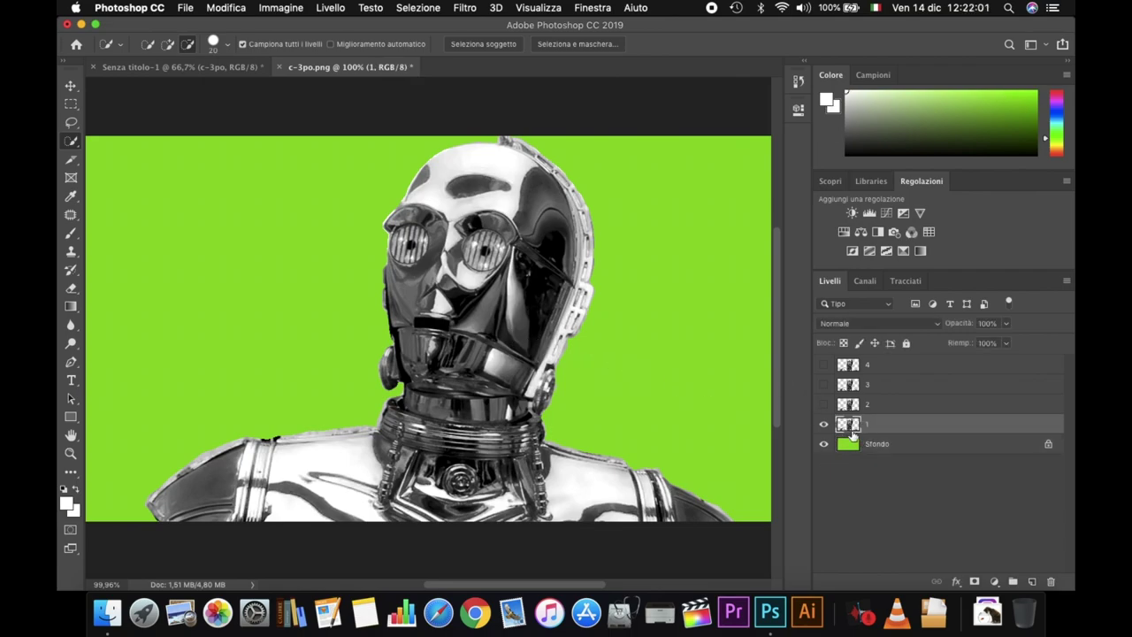
Duplicate layer 1 as 1 copia, then apply a very low Soglia threshold so C-3PO turns almost white.
{"action": "key", "text": "super+j"}
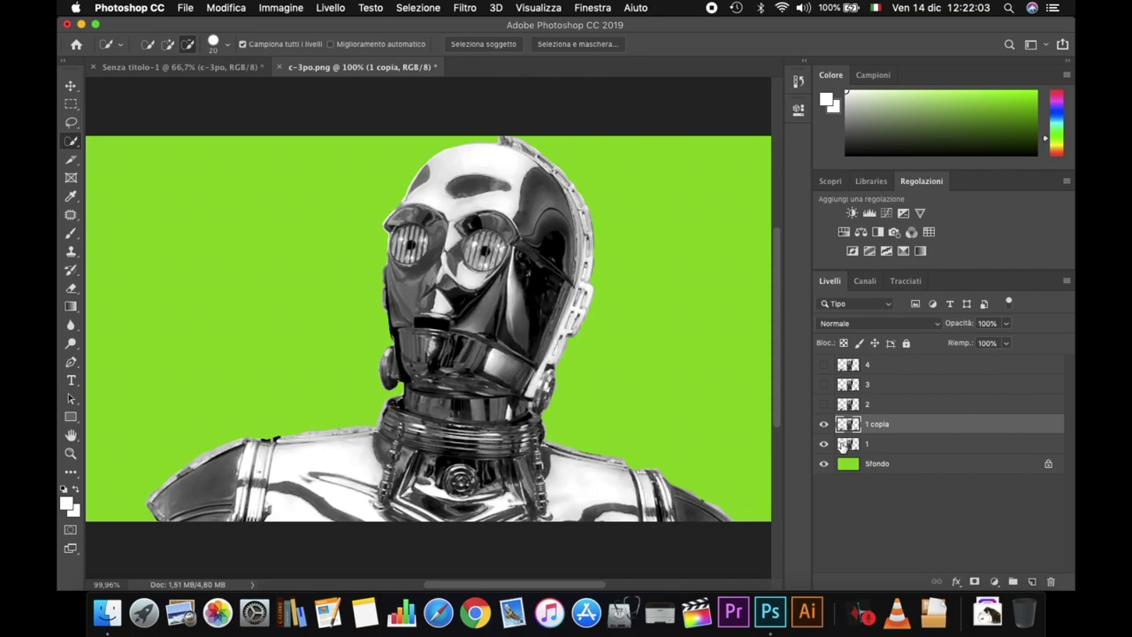
{"action": "left_click", "coordinate": [863, 445]}
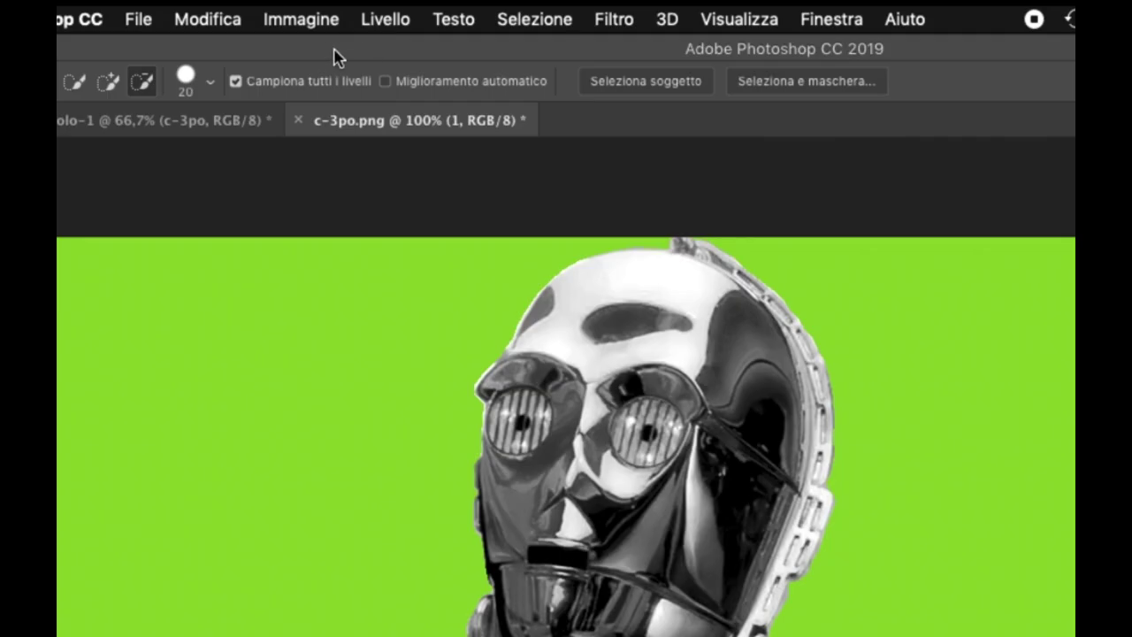
{"action": "left_click", "coordinate": [281, 7]}
{"action": "mouse_move", "coordinate": [321, 85]}
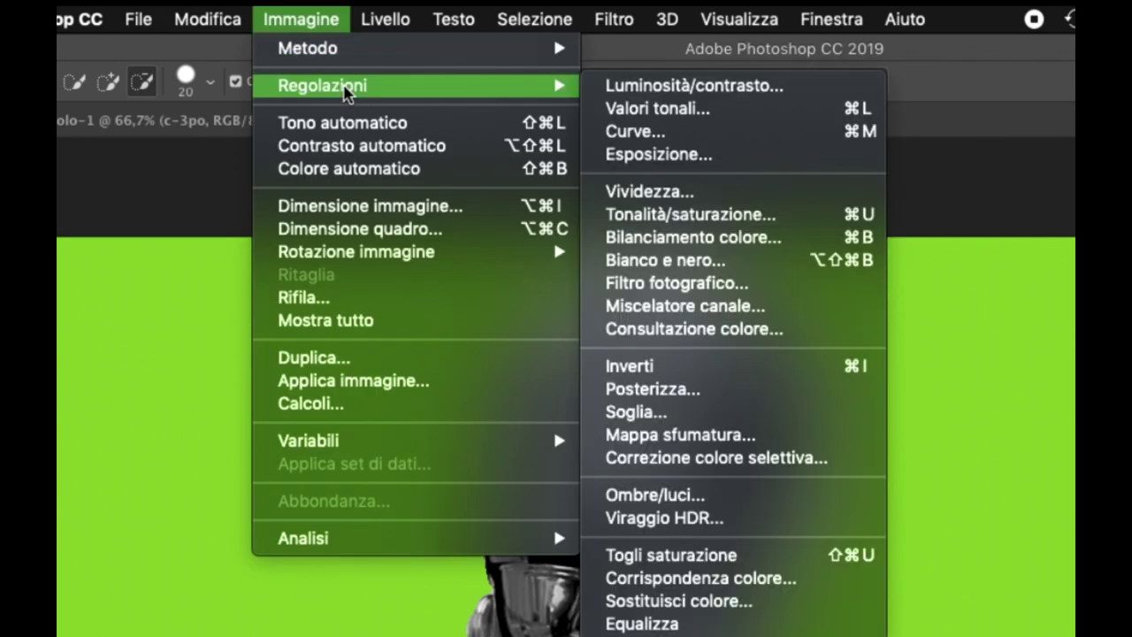
{"action": "left_click", "coordinate": [712, 412]}
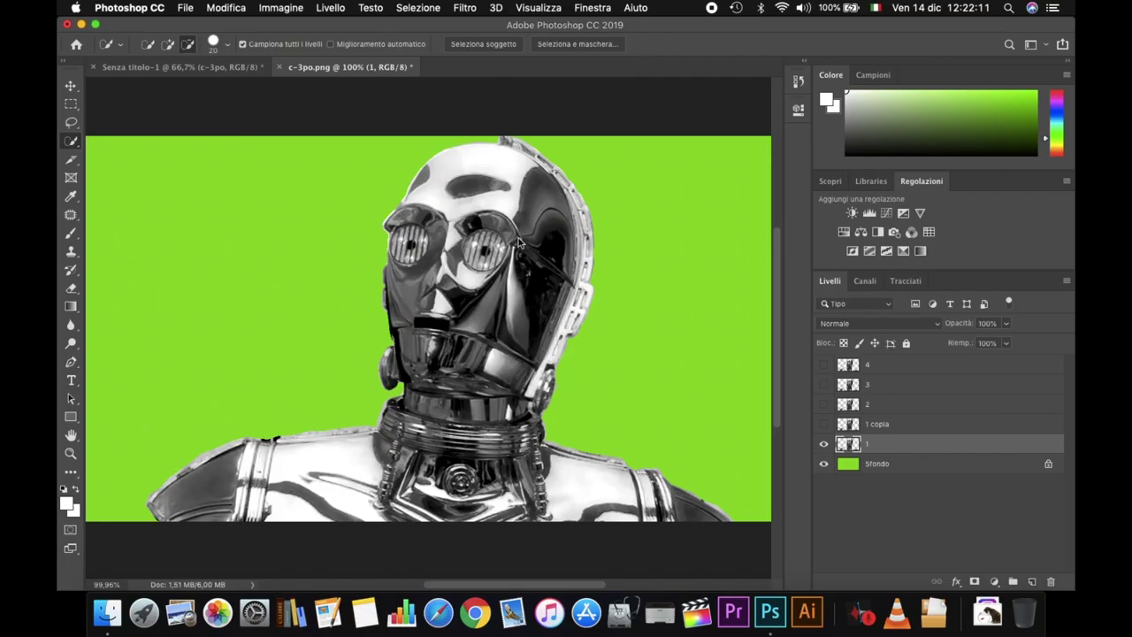
{"action": "left_click_drag", "start_coordinate": [655, 442], "coordinate": [518, 435]}
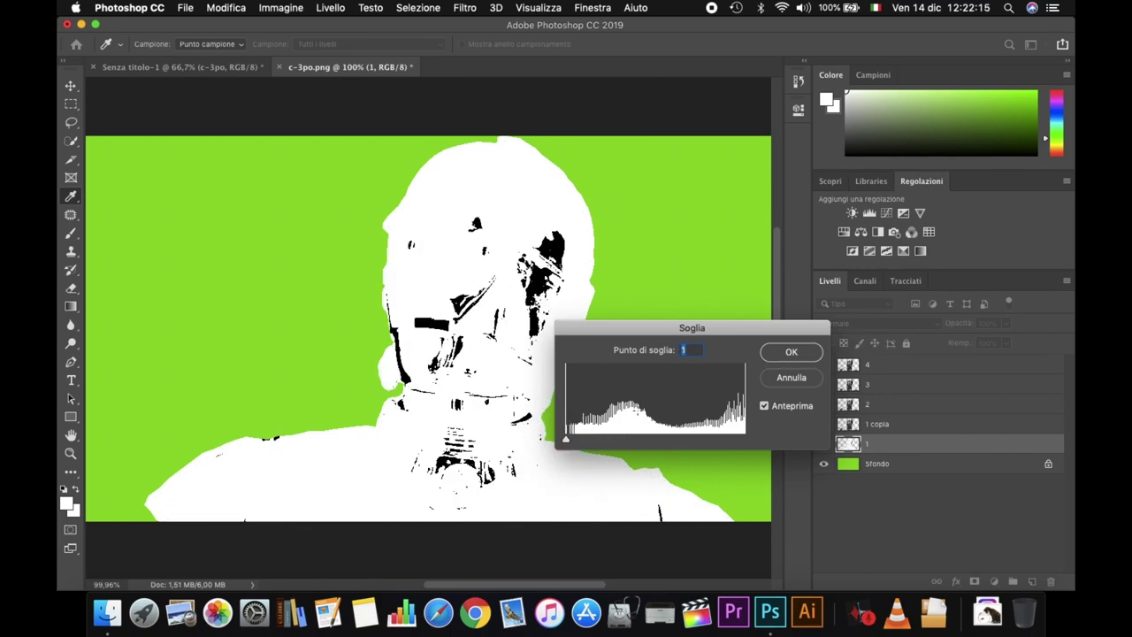
{"action": "left_click", "coordinate": [799, 354]}
{"action": "key", "text": "w"}
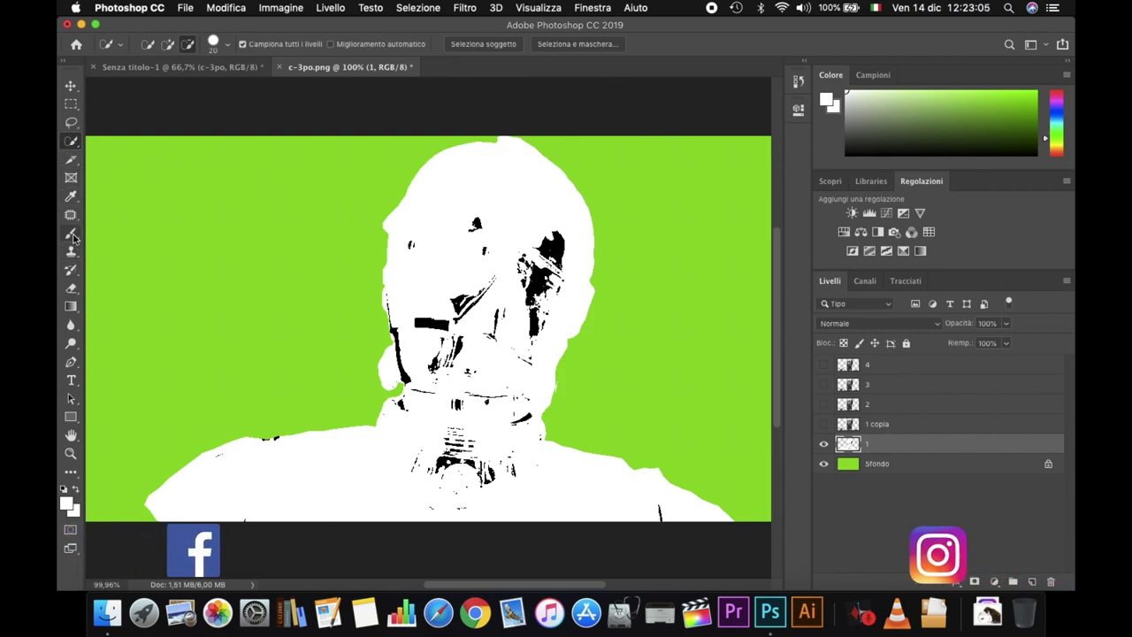
Brush white over layer 1's black specks for a solid silhouette, then hide layer 1.
{"action": "left_click", "coordinate": [71, 234]}
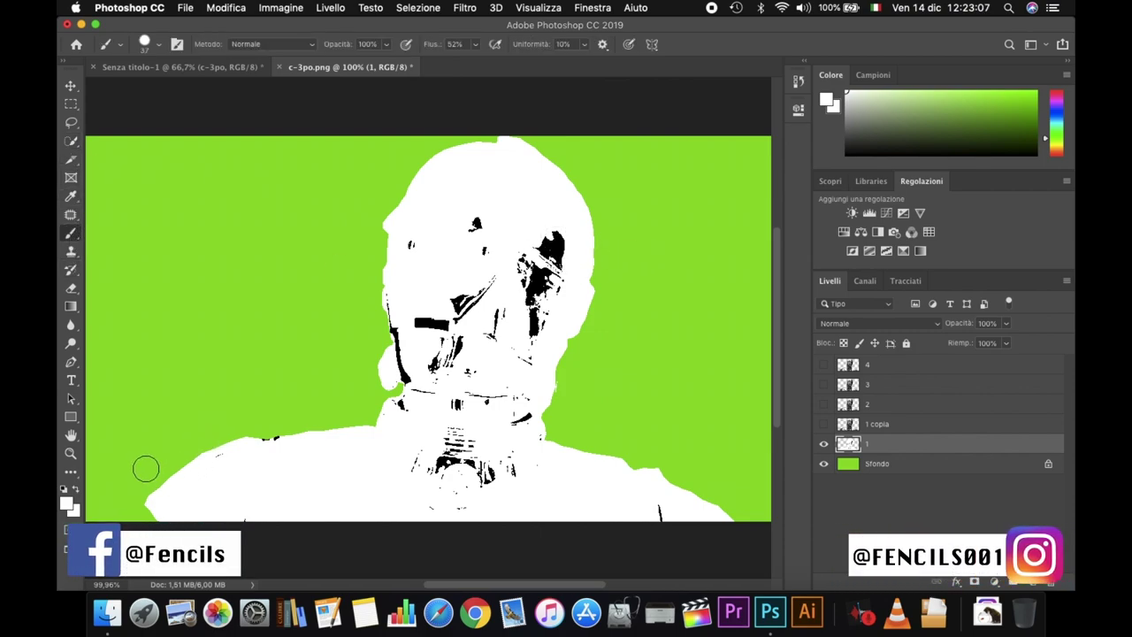
{"action": "mouse_move", "coordinate": [543, 245]}
{"action": "left_mouse_down"}
{"action": "mouse_move", "coordinate": [528, 351]}
{"action": "mouse_move", "coordinate": [523, 238]}
{"action": "mouse_move", "coordinate": [485, 200]}
{"action": "mouse_move", "coordinate": [426, 230]}
{"action": "mouse_move", "coordinate": [424, 397]}
{"action": "mouse_move", "coordinate": [434, 316]}
{"action": "mouse_move", "coordinate": [479, 393]}
{"action": "mouse_move", "coordinate": [435, 422]}
{"action": "mouse_move", "coordinate": [457, 422]}
{"action": "mouse_move", "coordinate": [425, 465]}
{"action": "mouse_move", "coordinate": [518, 492]}
{"action": "mouse_move", "coordinate": [521, 410]}
{"action": "mouse_move", "coordinate": [478, 317]}
{"action": "mouse_move", "coordinate": [422, 457]}
{"action": "mouse_move", "coordinate": [445, 415]}
{"action": "mouse_move", "coordinate": [415, 381]}
{"action": "mouse_move", "coordinate": [409, 331]}
{"action": "mouse_move", "coordinate": [490, 507]}
{"action": "mouse_move", "coordinate": [634, 508]}
{"action": "mouse_move", "coordinate": [434, 507]}
{"action": "left_mouse_up"}
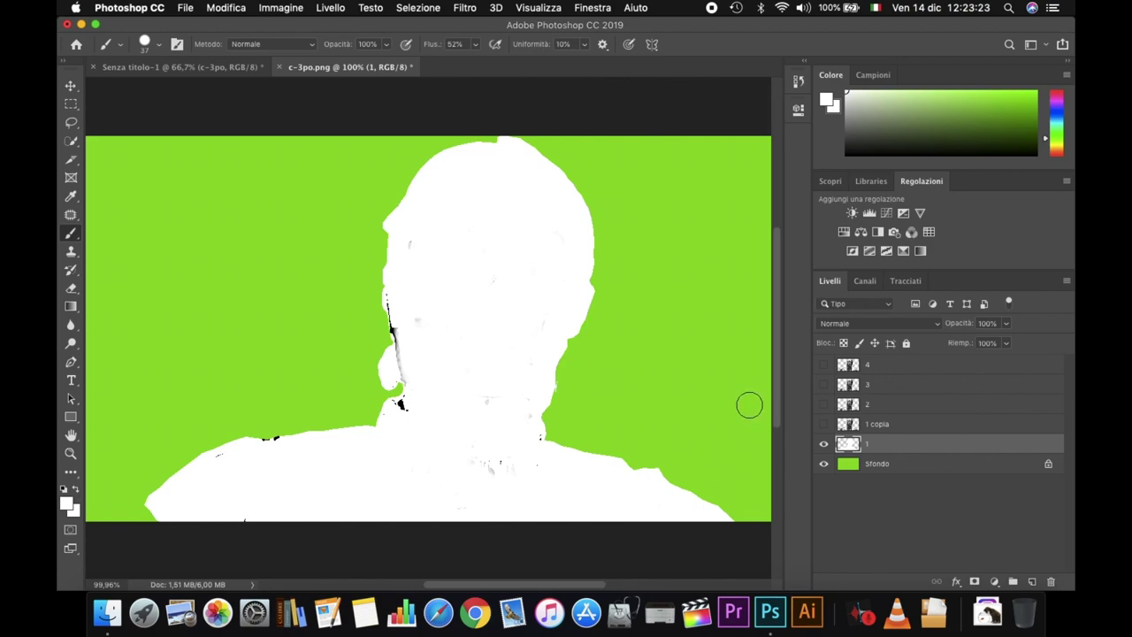
{"action": "left_click", "coordinate": [823, 444]}
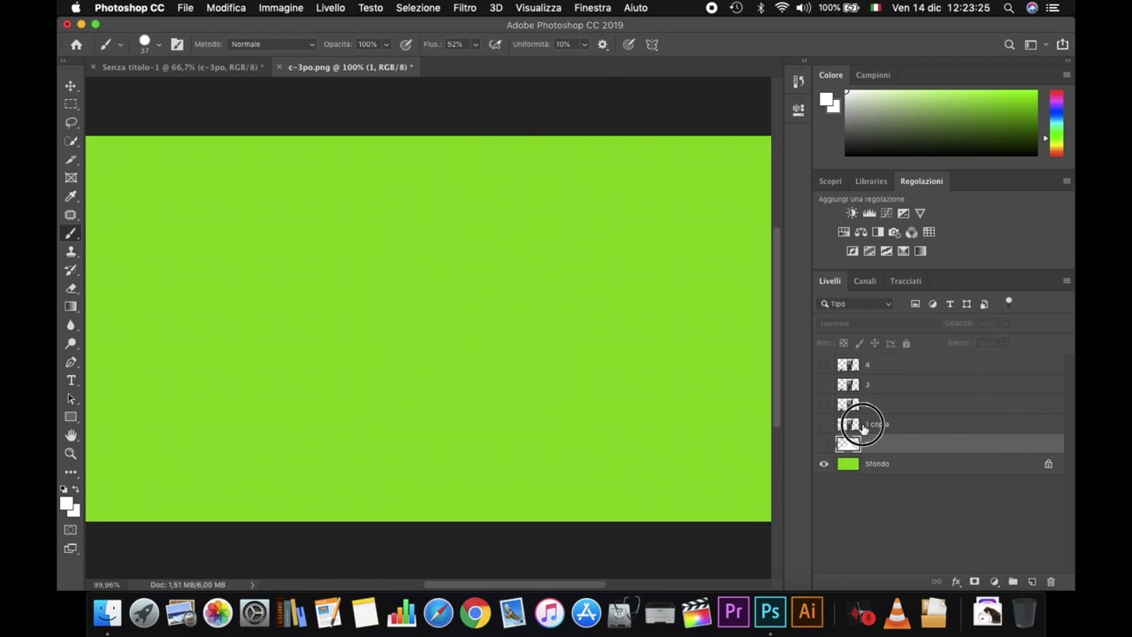
Show and select layer 1 copia and apply a Soglia threshold at level 50.
{"action": "left_click", "coordinate": [861, 425]}
{"action": "left_click", "coordinate": [824, 425]}
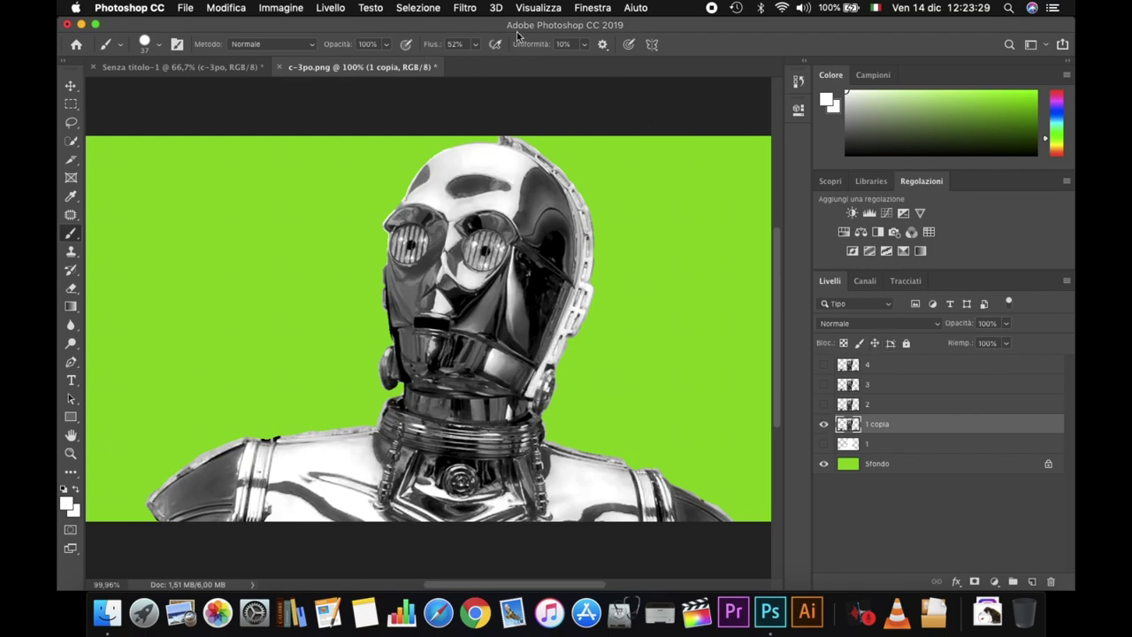
{"action": "left_click", "coordinate": [291, 11]}
{"action": "mouse_move", "coordinate": [293, 47]}
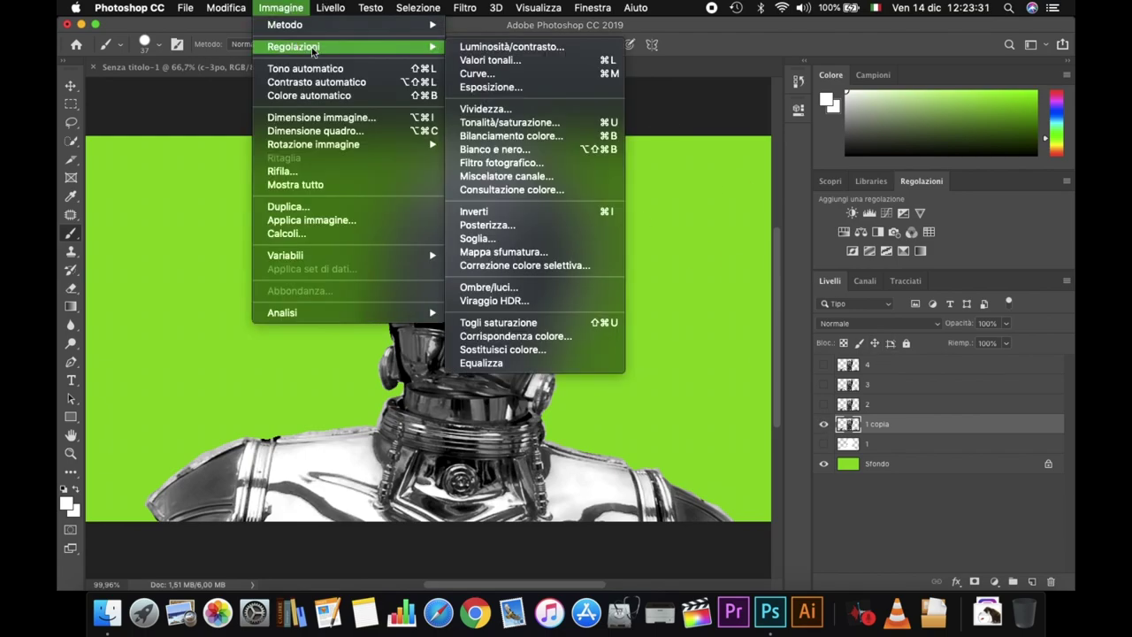
{"action": "left_click", "coordinate": [534, 238]}
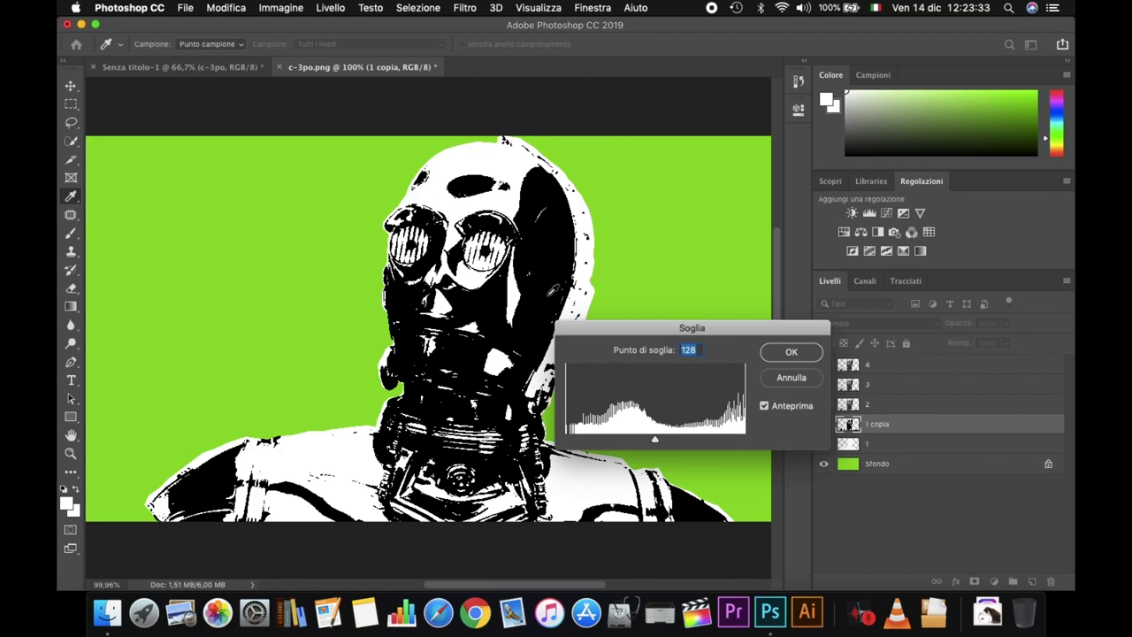
{"action": "left_click_drag", "start_coordinate": [655, 439], "coordinate": [599, 435]}
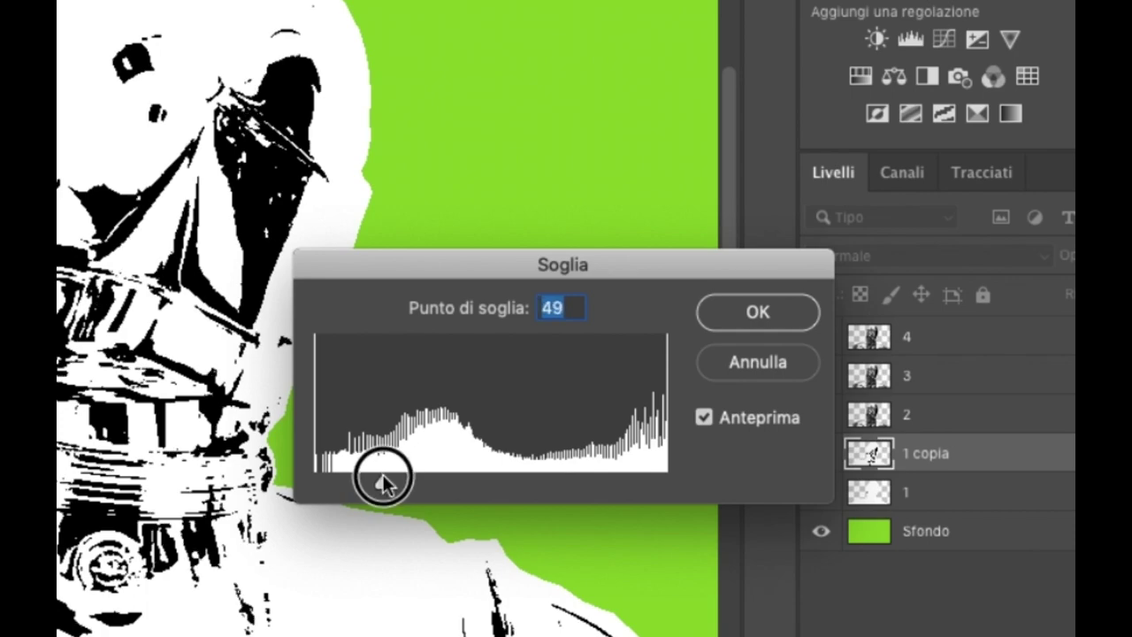
{"action": "left_click_drag", "start_coordinate": [383, 474], "coordinate": [384, 474]}
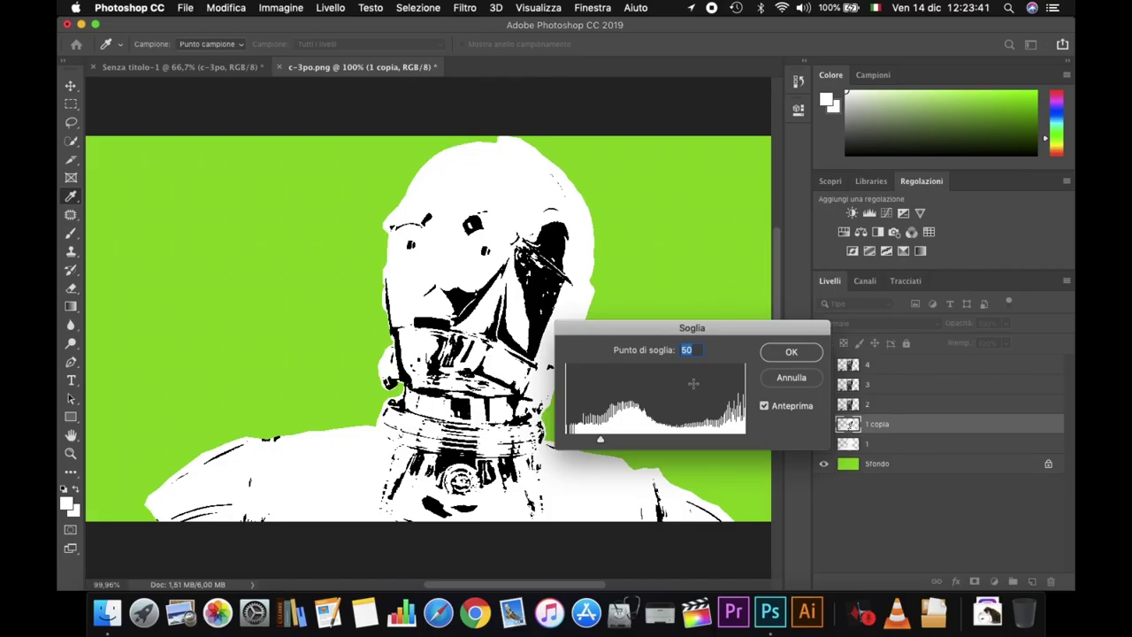
{"action": "left_click", "coordinate": [783, 352]}
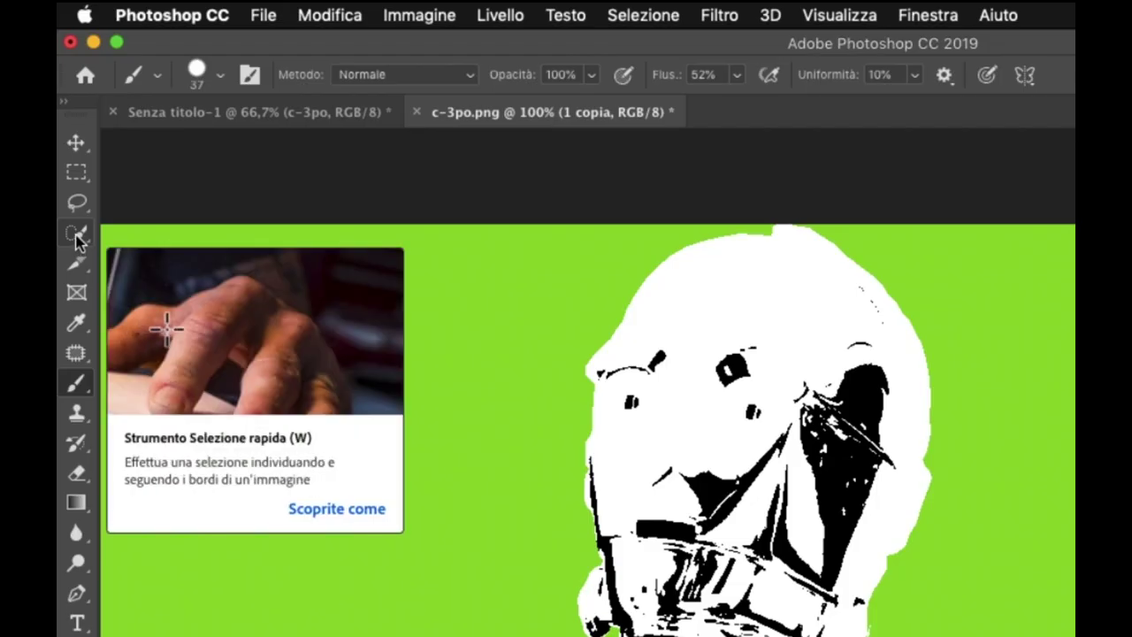
{"action": "left_click", "coordinate": [76, 237]}
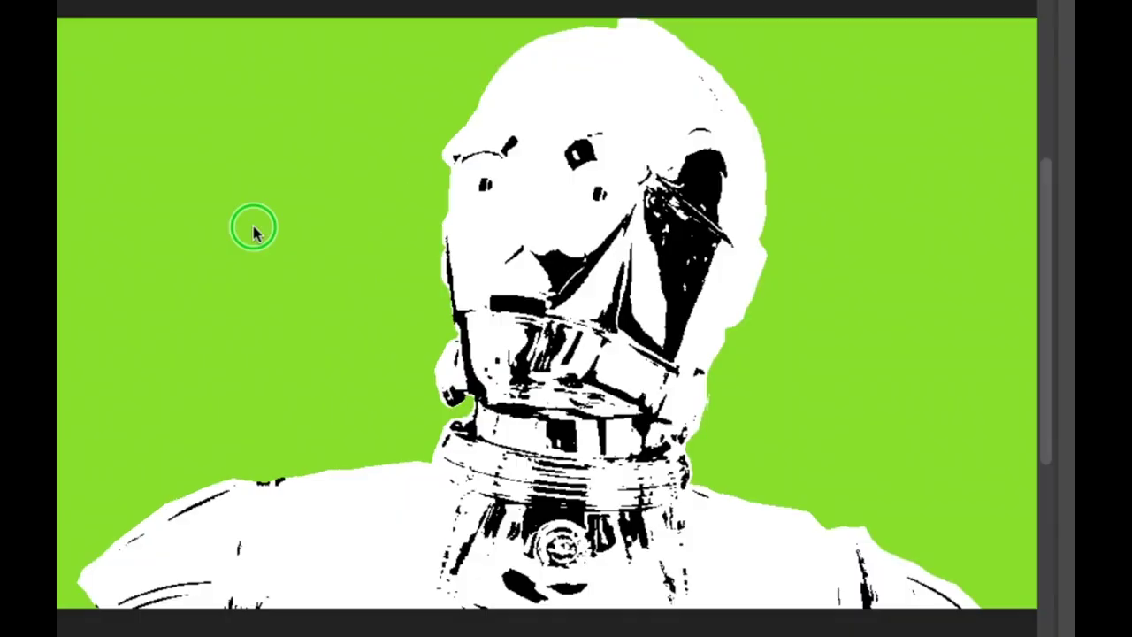
Select 1 copia's black areas with Intervallo colori, delete them, deselect, and briefly preview layer 1.
{"action": "right_click", "coordinate": [252, 228]}
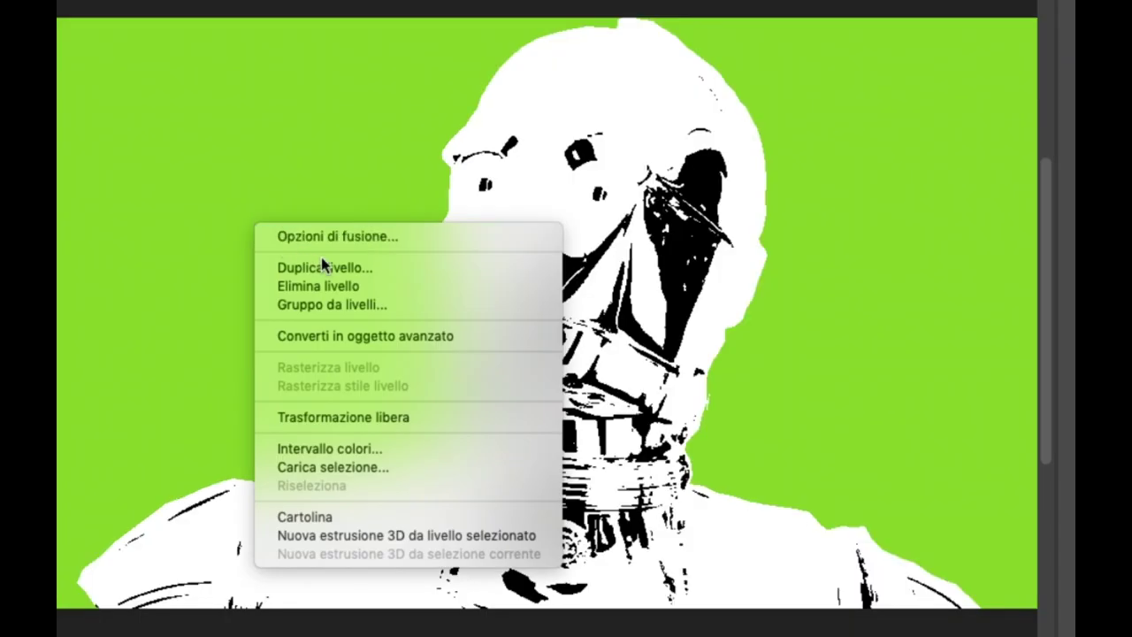
{"action": "left_click", "coordinate": [386, 453]}
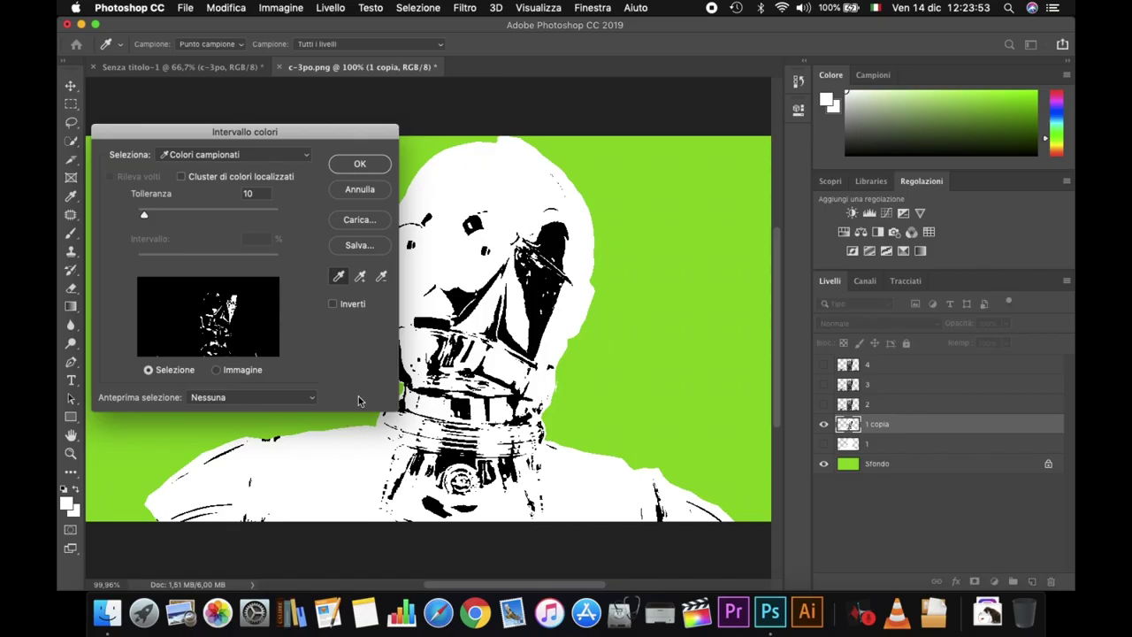
{"action": "left_click", "coordinate": [531, 308]}
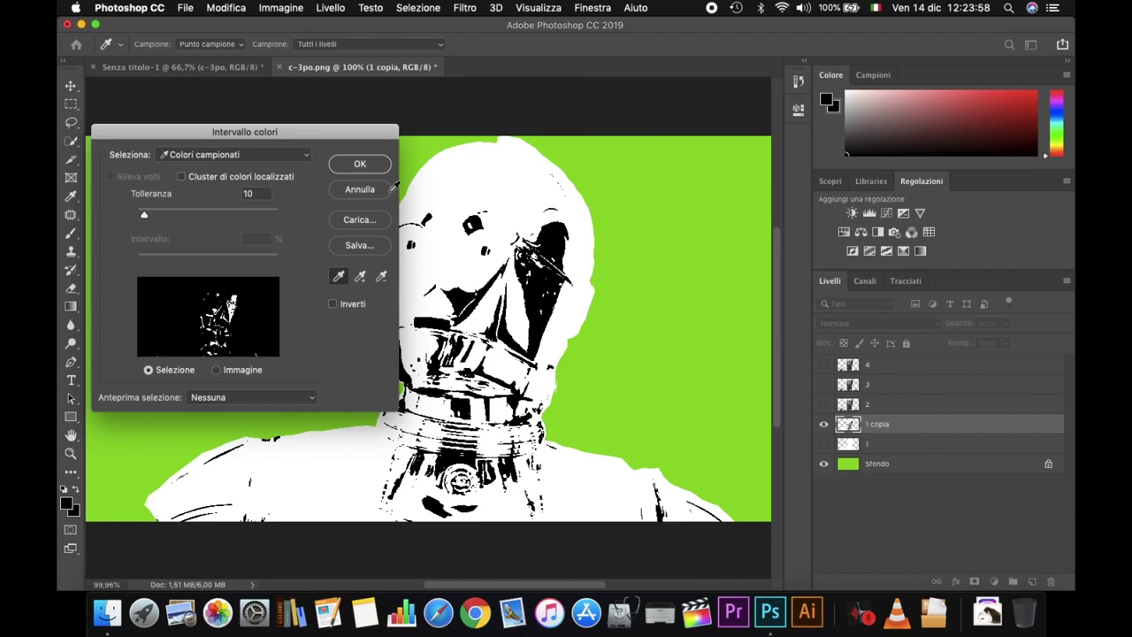
{"action": "left_click", "coordinate": [360, 167]}
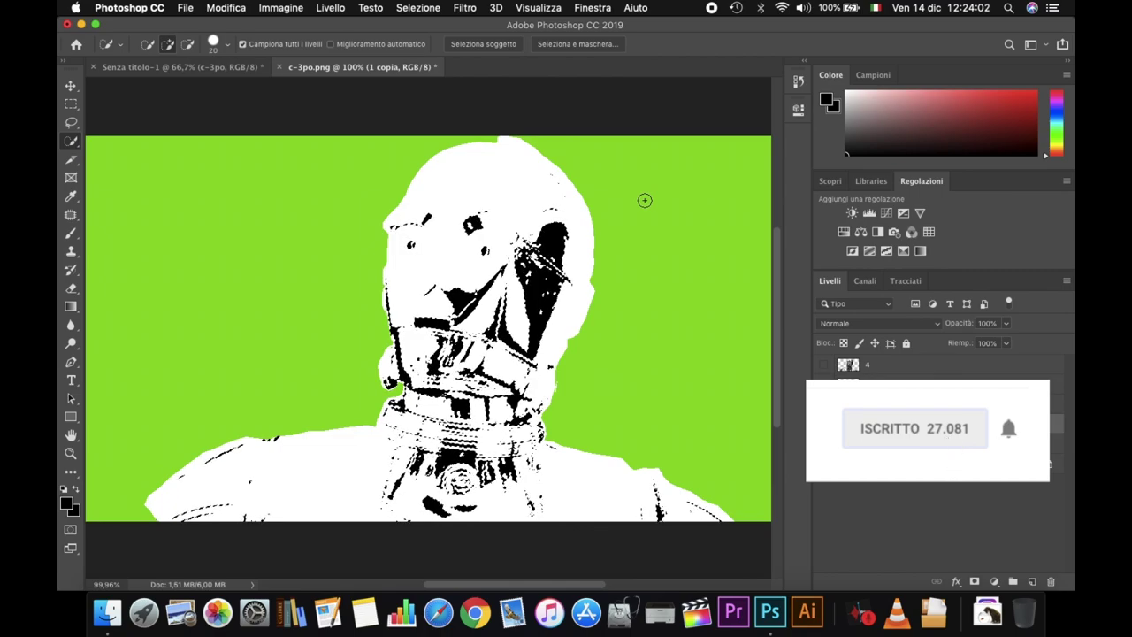
{"action": "key", "text": "Delete"}
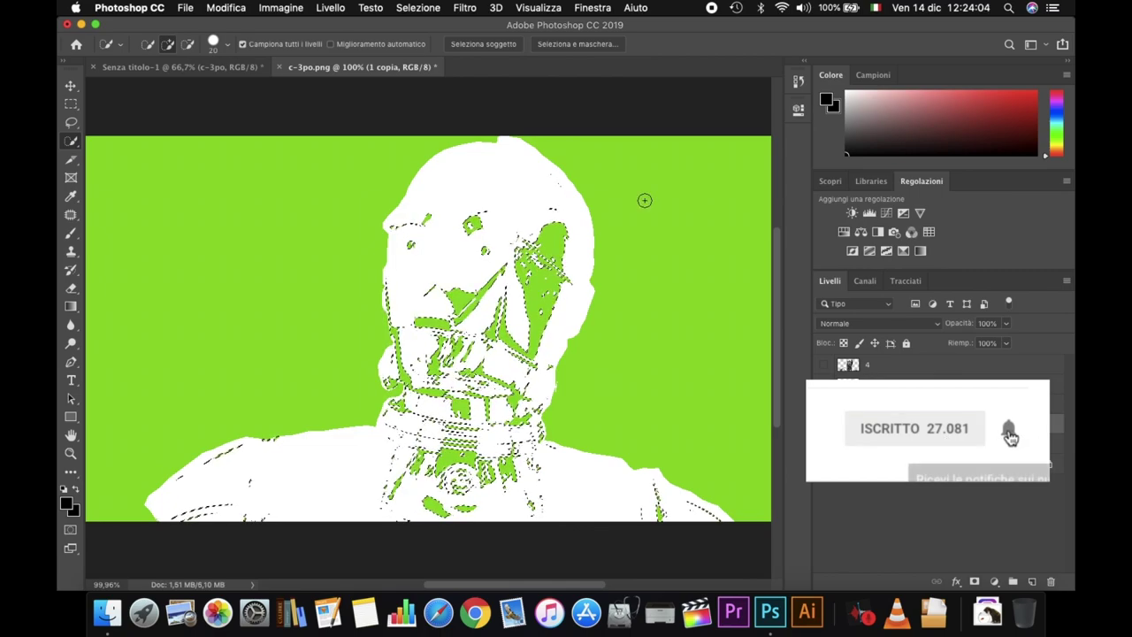
{"action": "right_click", "coordinate": [274, 235]}
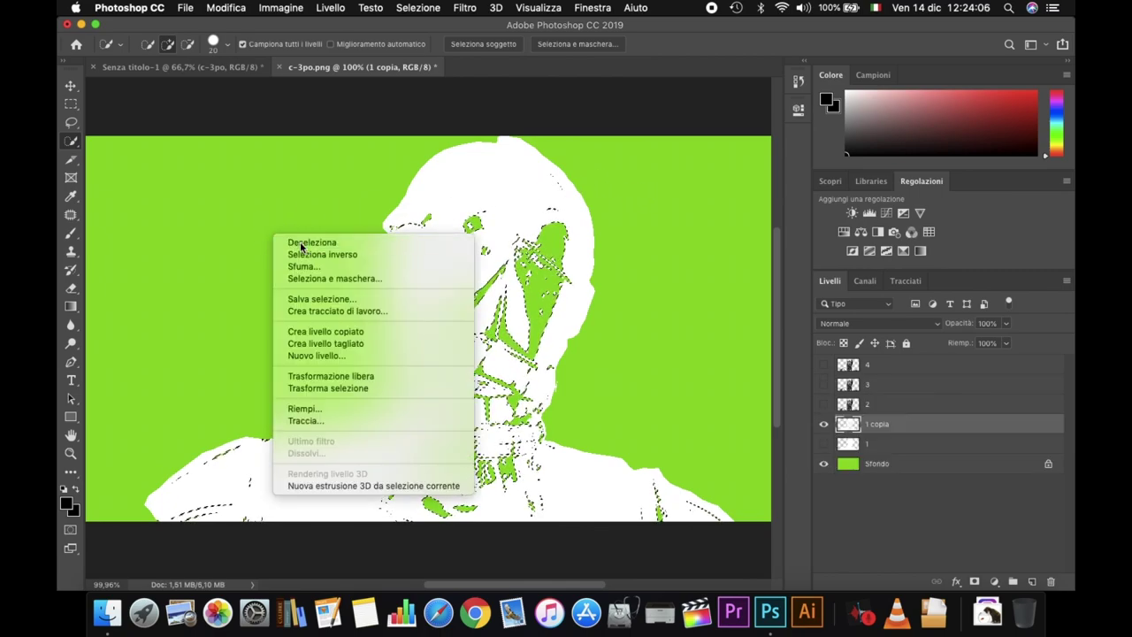
{"action": "left_click", "coordinate": [301, 246]}
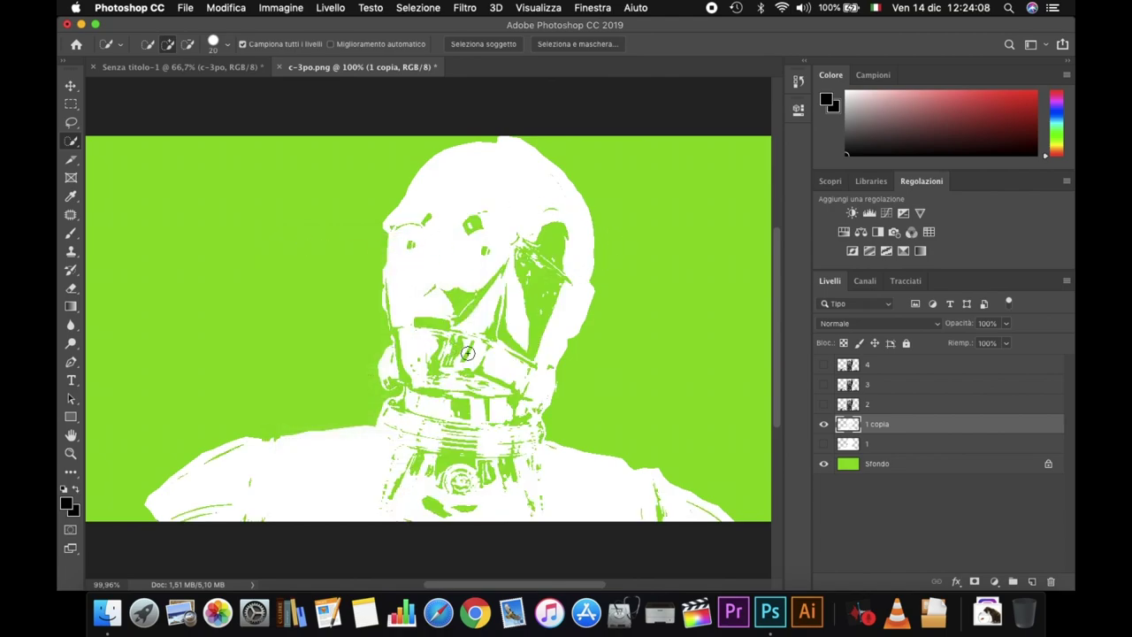
{"action": "left_click", "coordinate": [824, 445]}
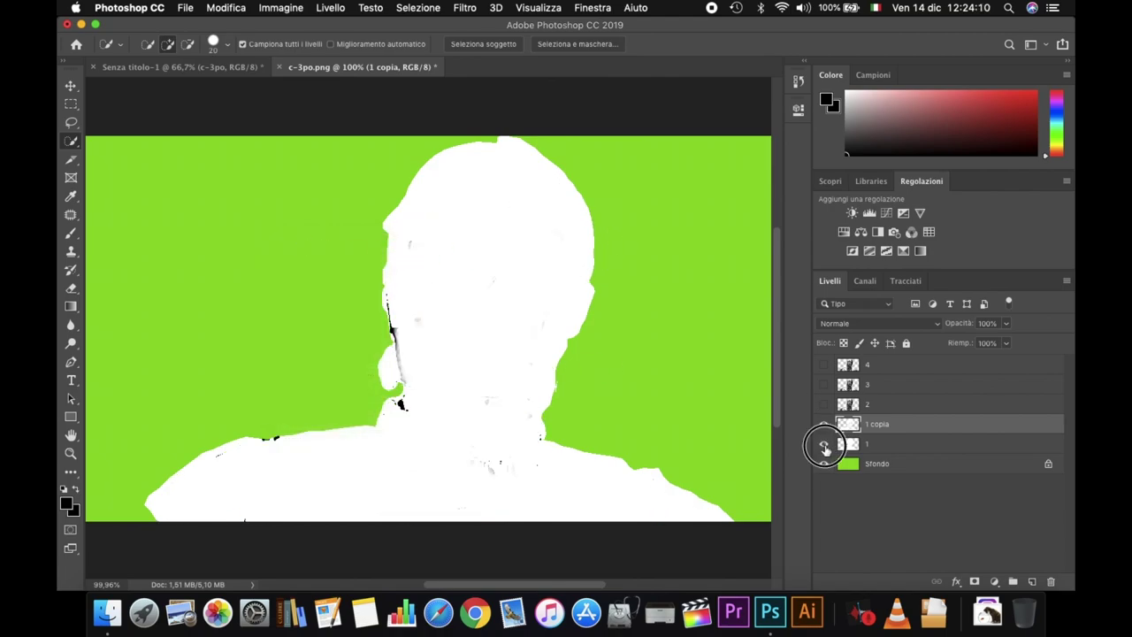
{"action": "left_click", "coordinate": [824, 445]}
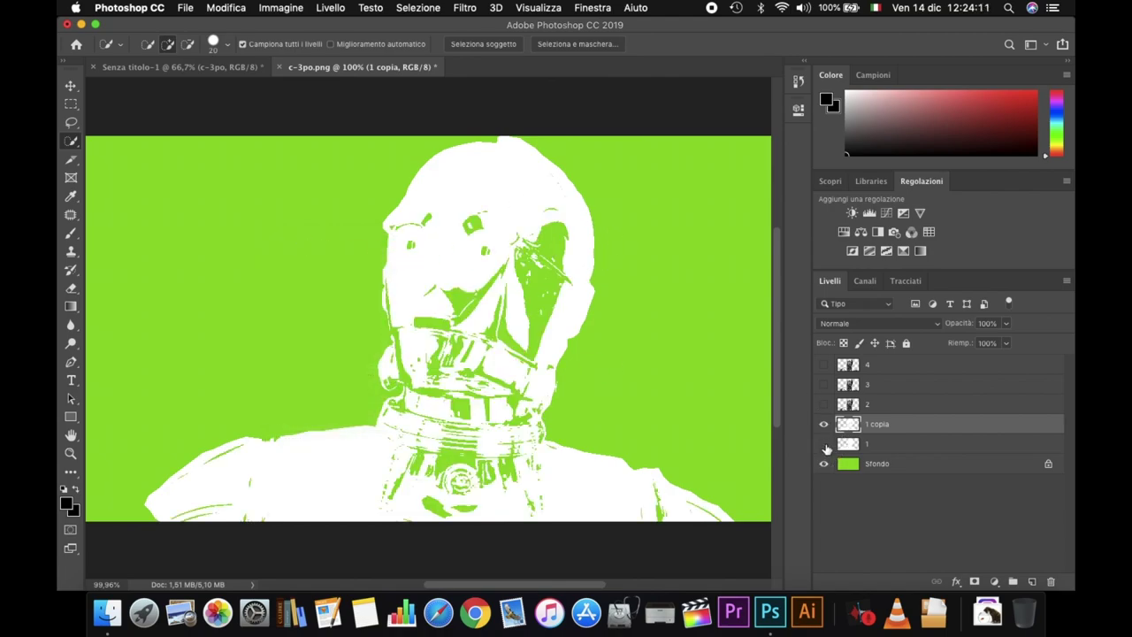
Hide 1 copia, show and select layer 2, and apply a Soglia threshold around 52.
{"action": "left_click", "coordinate": [867, 406]}
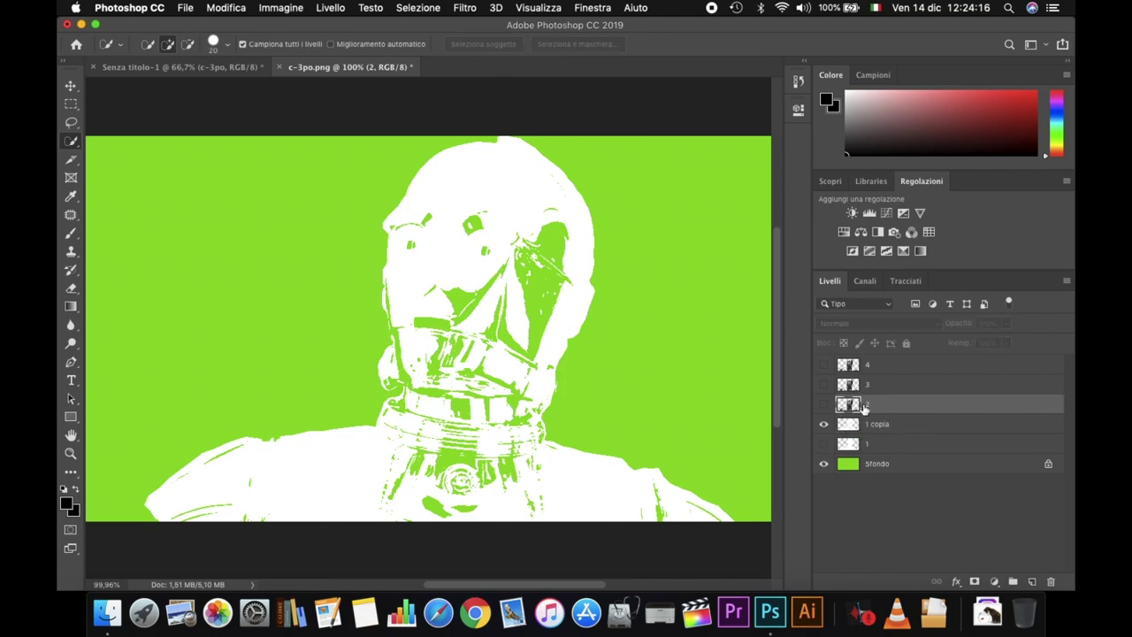
{"action": "left_click", "coordinate": [825, 424]}
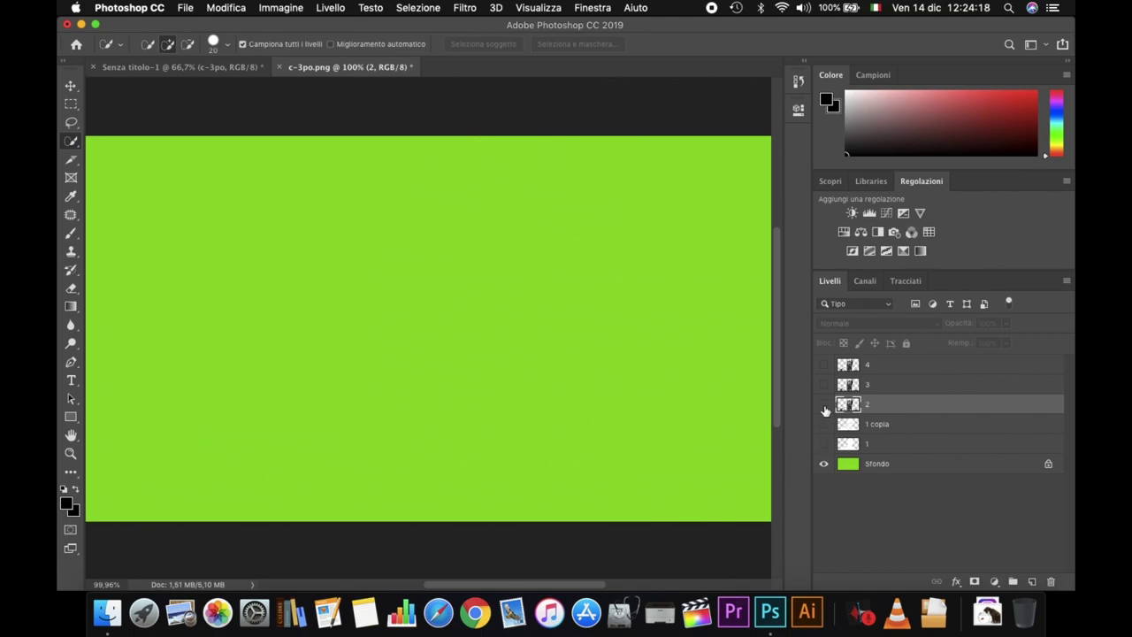
{"action": "left_click", "coordinate": [824, 405]}
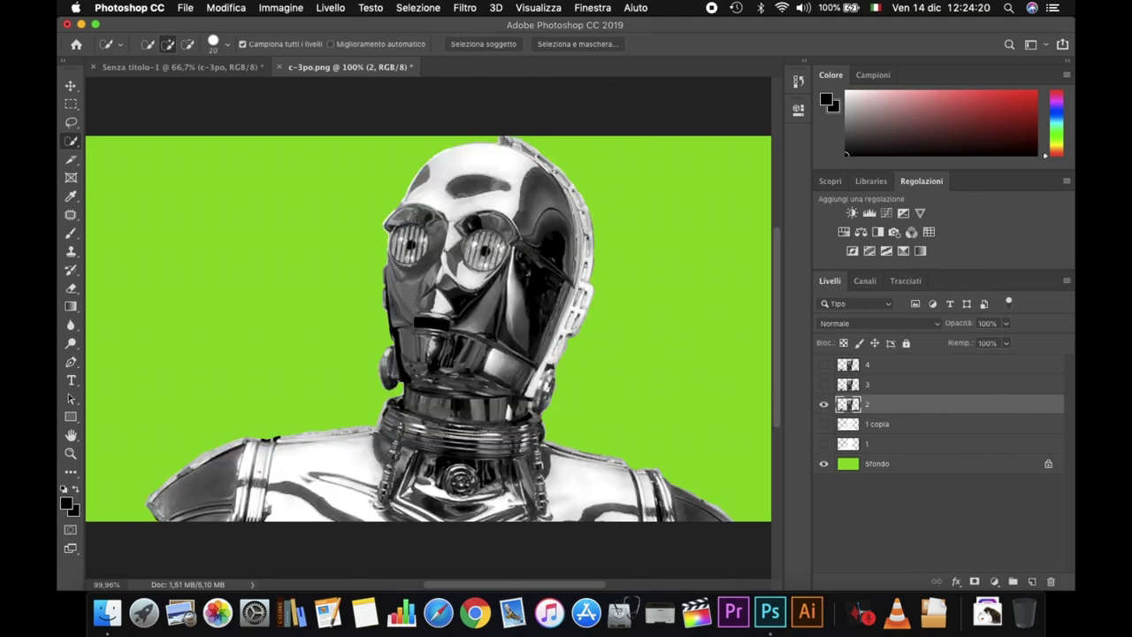
{"action": "left_click", "coordinate": [297, 9]}
{"action": "mouse_move", "coordinate": [293, 47]}
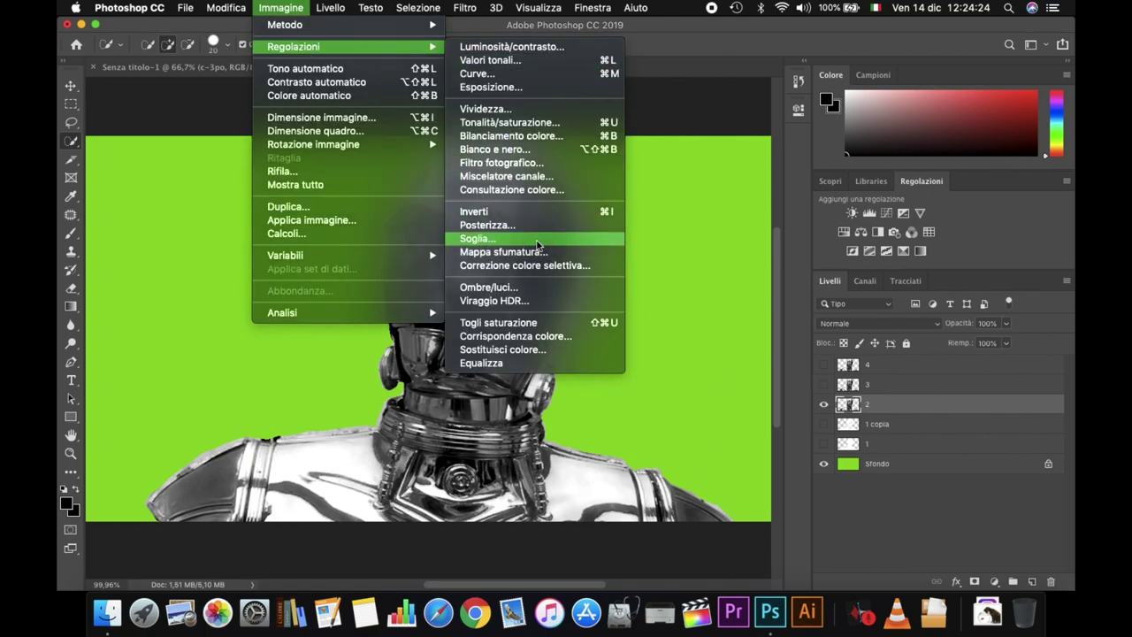
{"action": "left_click", "coordinate": [540, 237]}
{"action": "left_click_drag", "start_coordinate": [656, 442], "coordinate": [600, 439]}
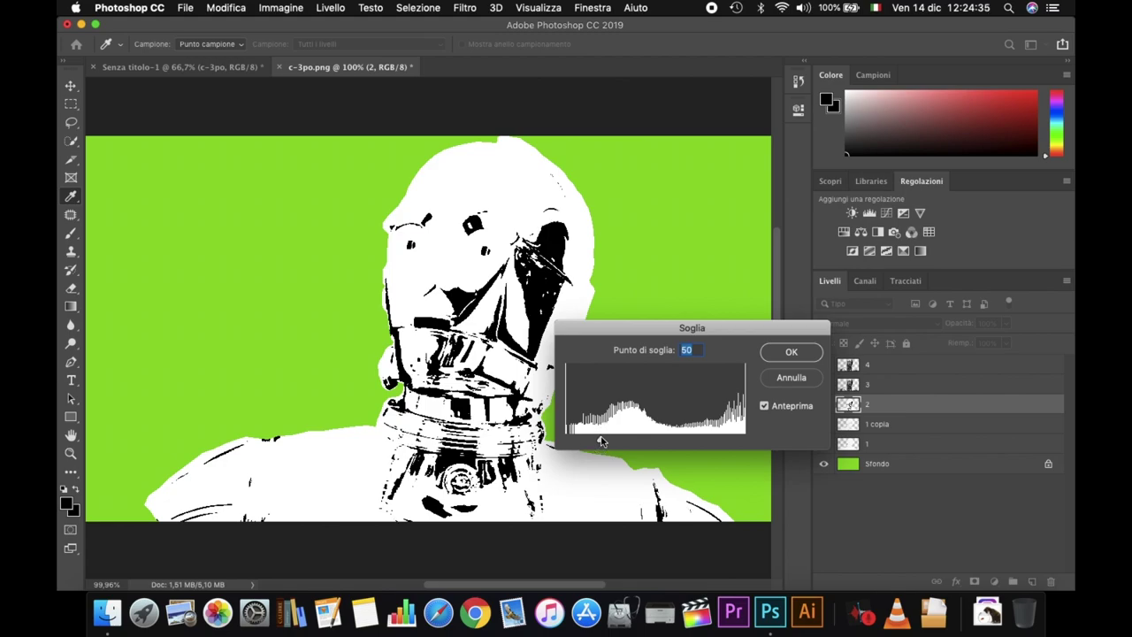
{"action": "left_click_drag", "start_coordinate": [601, 440], "coordinate": [629, 431]}
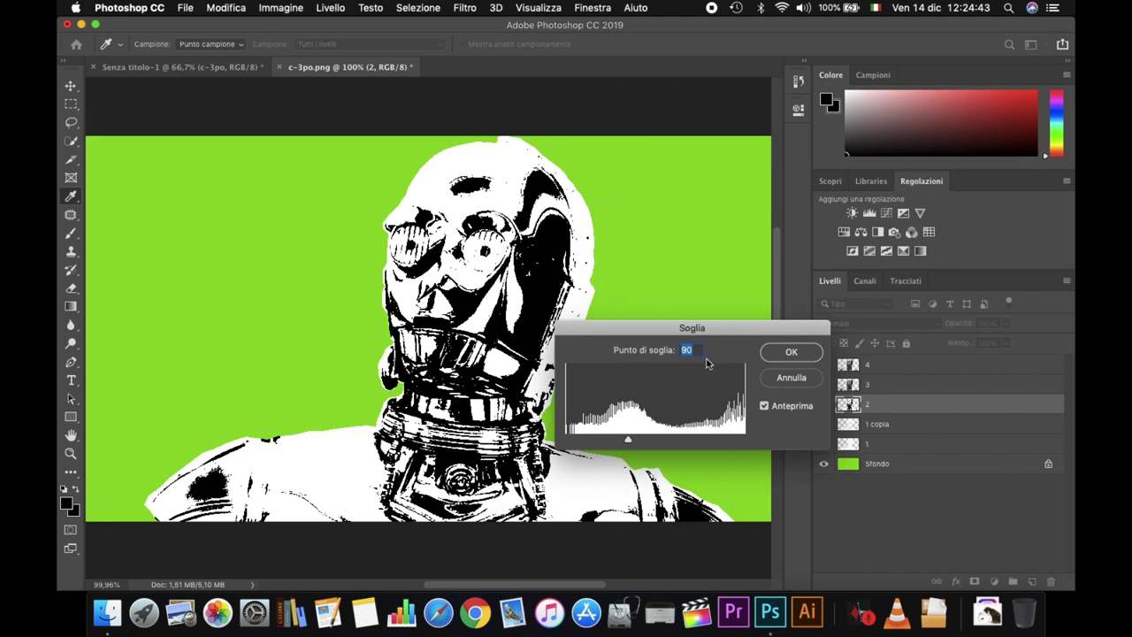
{"action": "left_click", "coordinate": [805, 355]}
Select layer 2's black areas with Intervallo colori, delete them, deselect, and hide layer 2.
{"action": "right_click", "coordinate": [218, 240]}
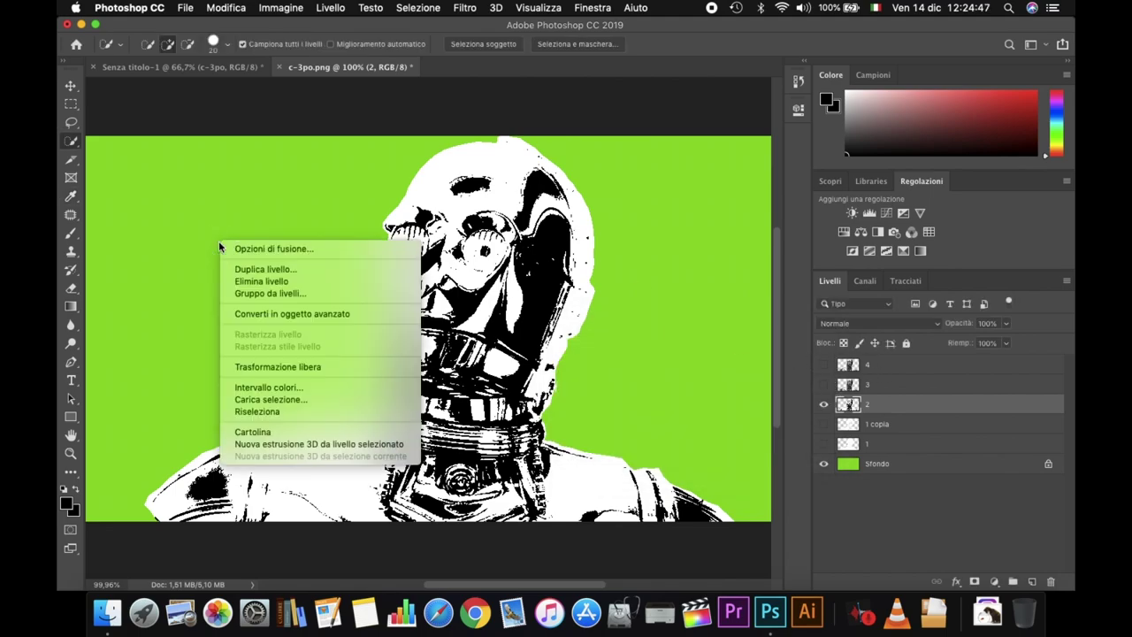
{"action": "left_click", "coordinate": [292, 389]}
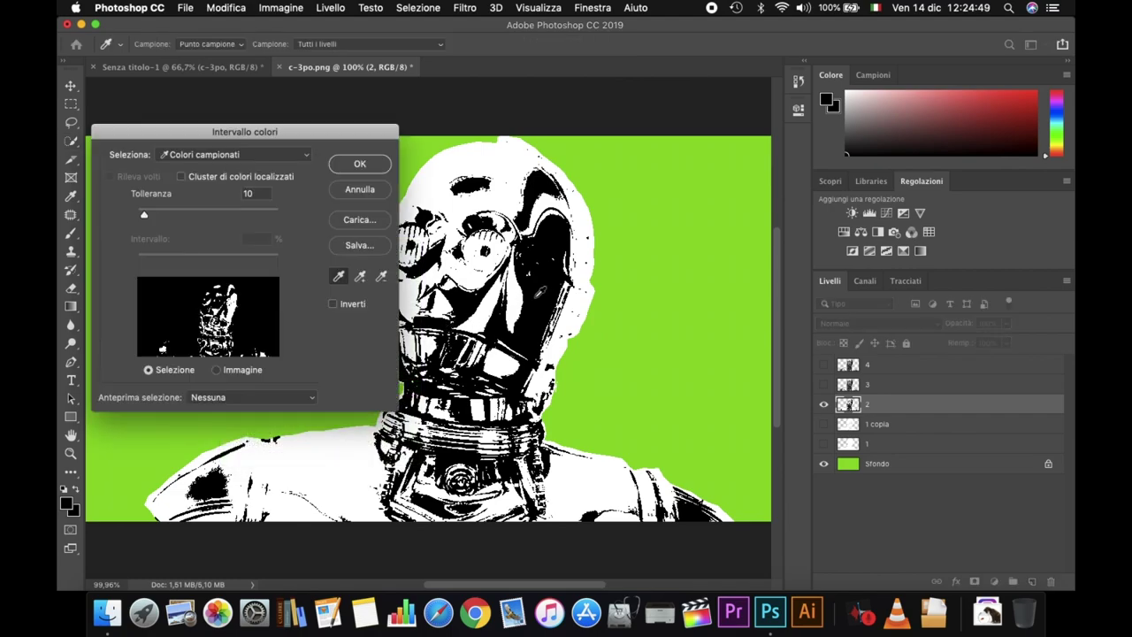
{"action": "left_click", "coordinate": [360, 163]}
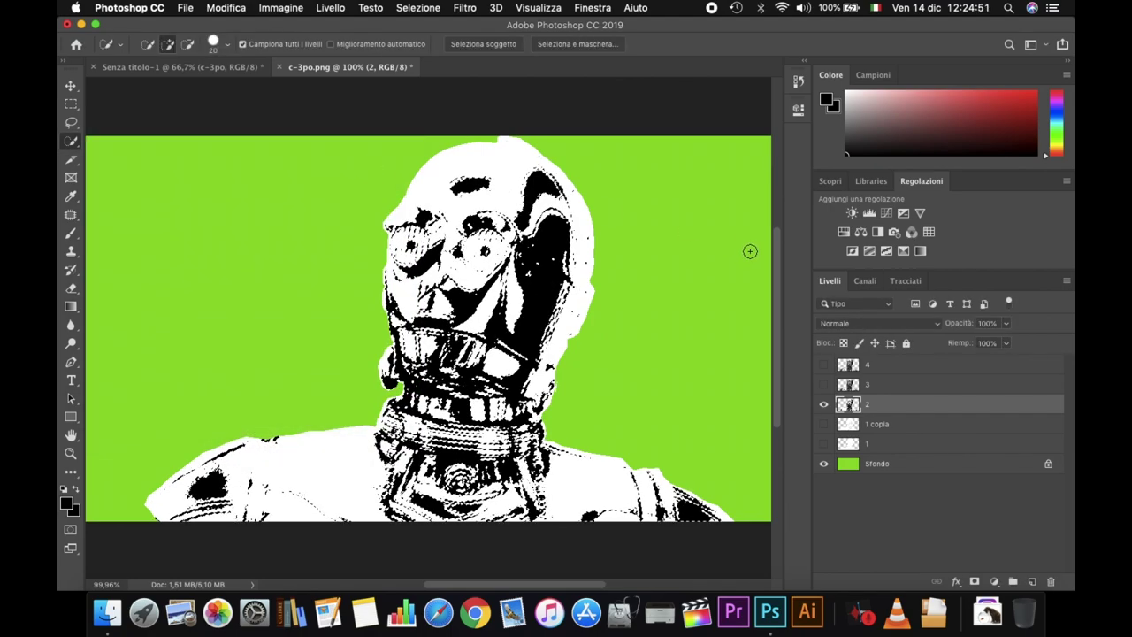
{"action": "key", "text": "Delete"}
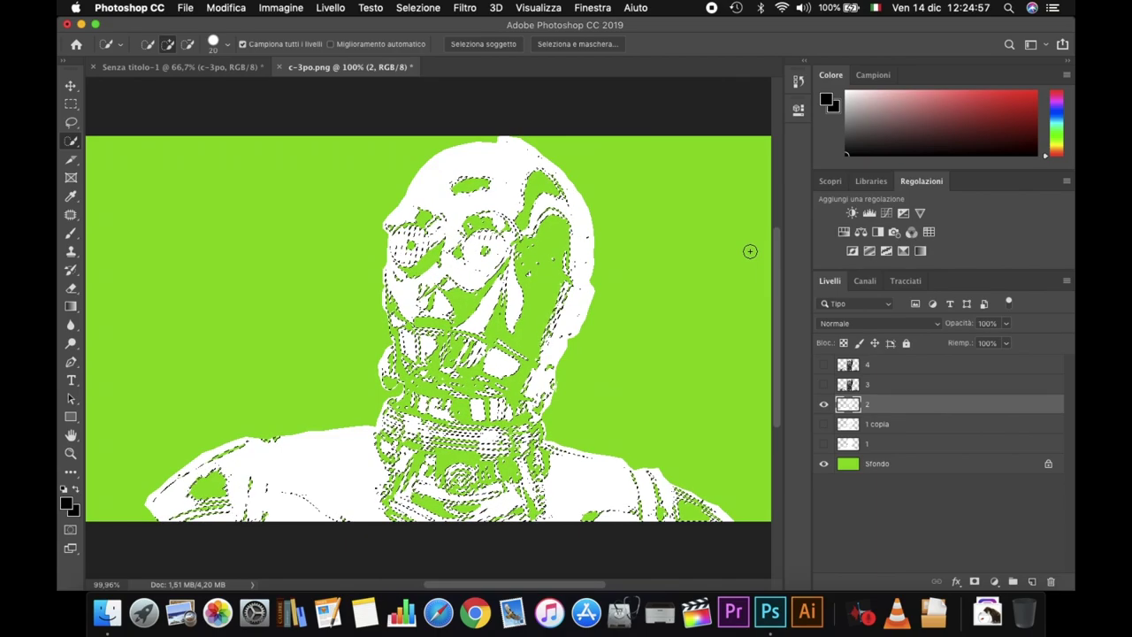
{"action": "key", "text": "ctrl+d"}
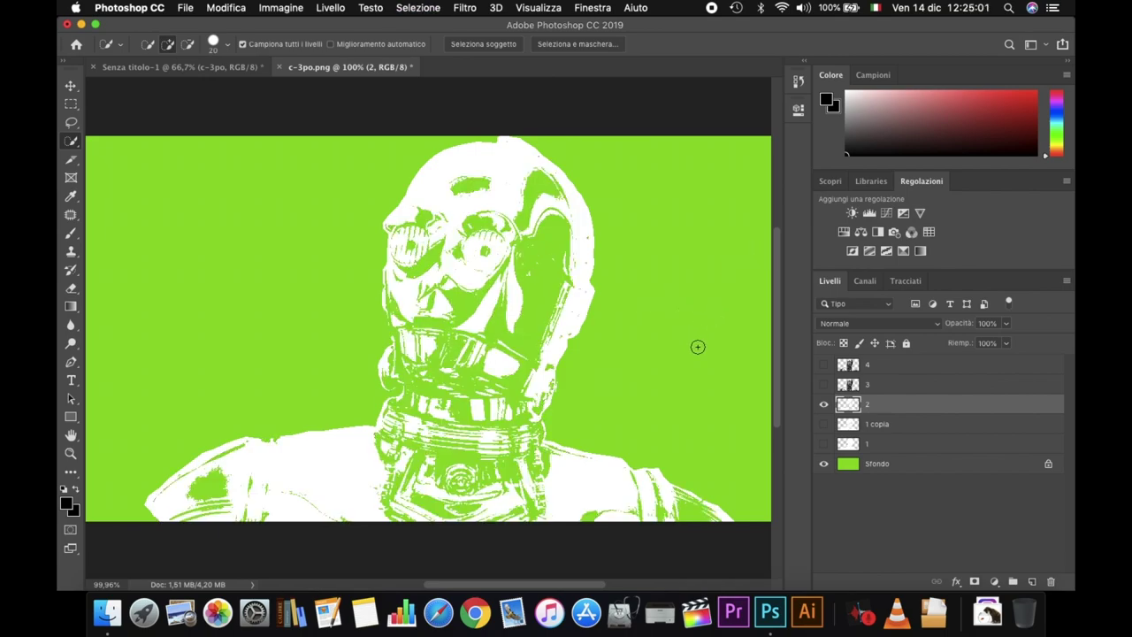
{"action": "left_click", "coordinate": [866, 385]}
Show and select layer 3 and apply a Soglia threshold at 132.
{"action": "left_click", "coordinate": [824, 385]}
{"action": "left_click", "coordinate": [824, 404]}
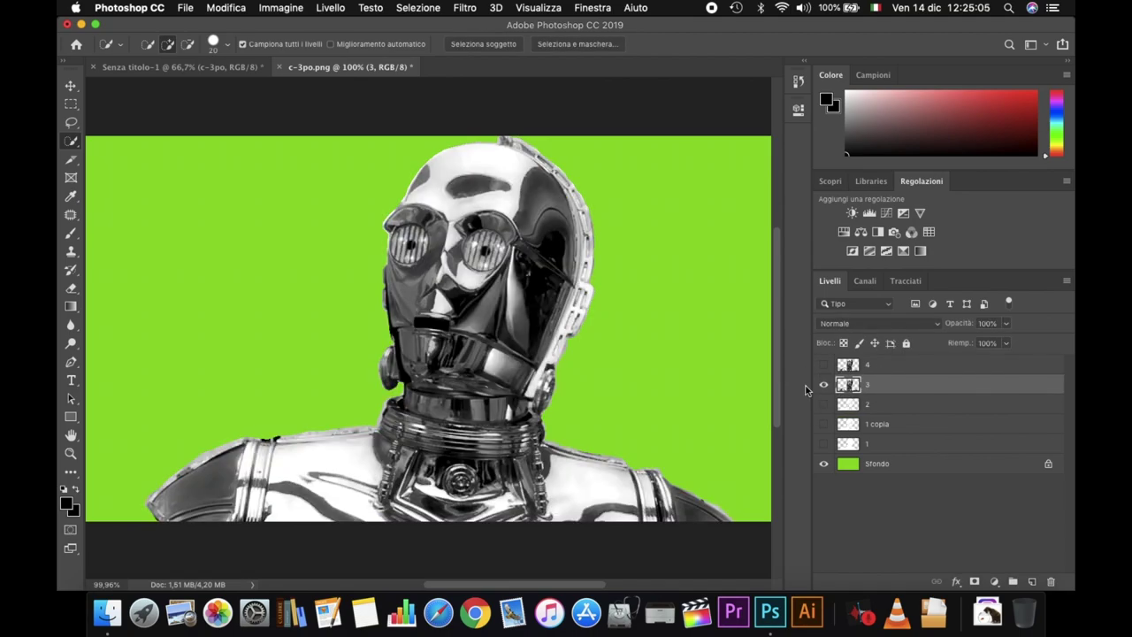
{"action": "left_click", "coordinate": [281, 7]}
{"action": "mouse_move", "coordinate": [294, 46]}
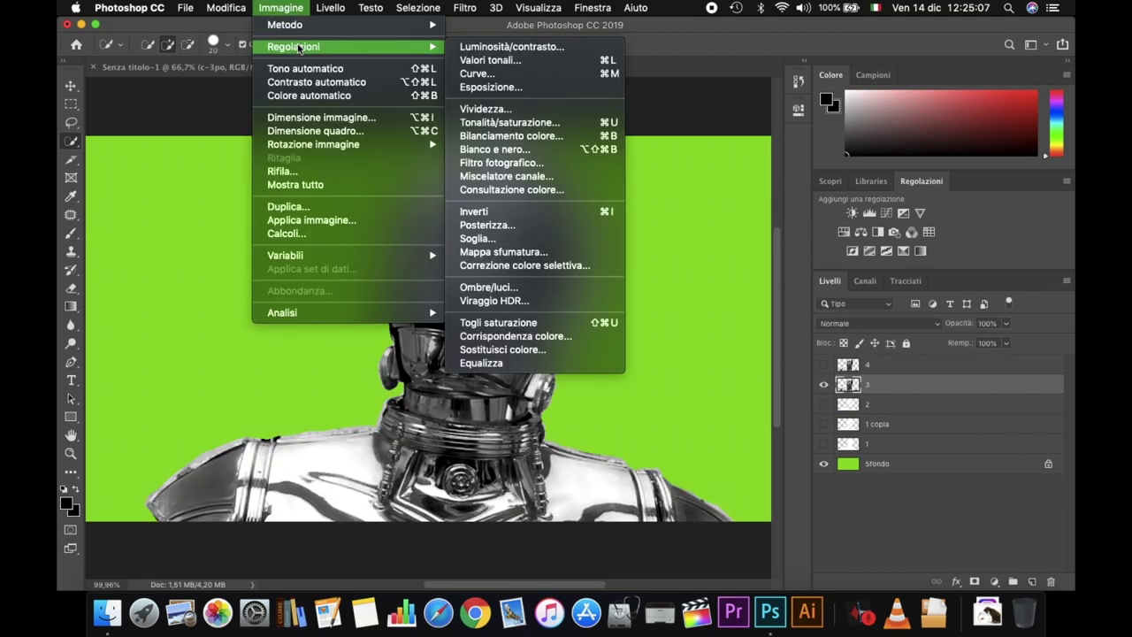
{"action": "left_click", "coordinate": [513, 238]}
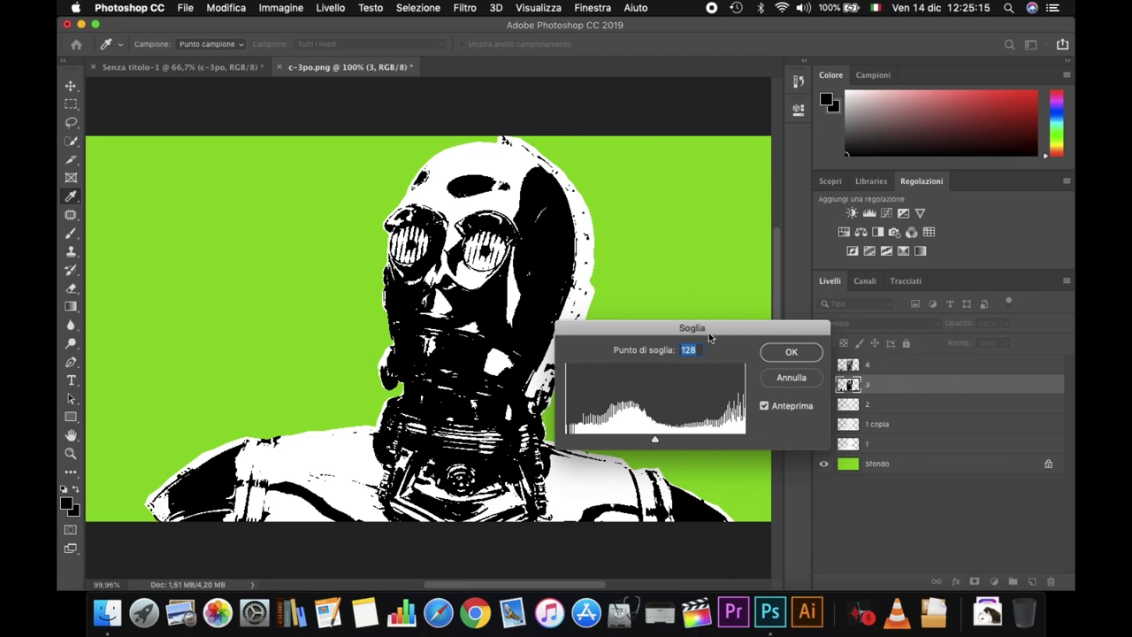
{"action": "left_click_drag", "start_coordinate": [709, 337], "coordinate": [505, 276]}
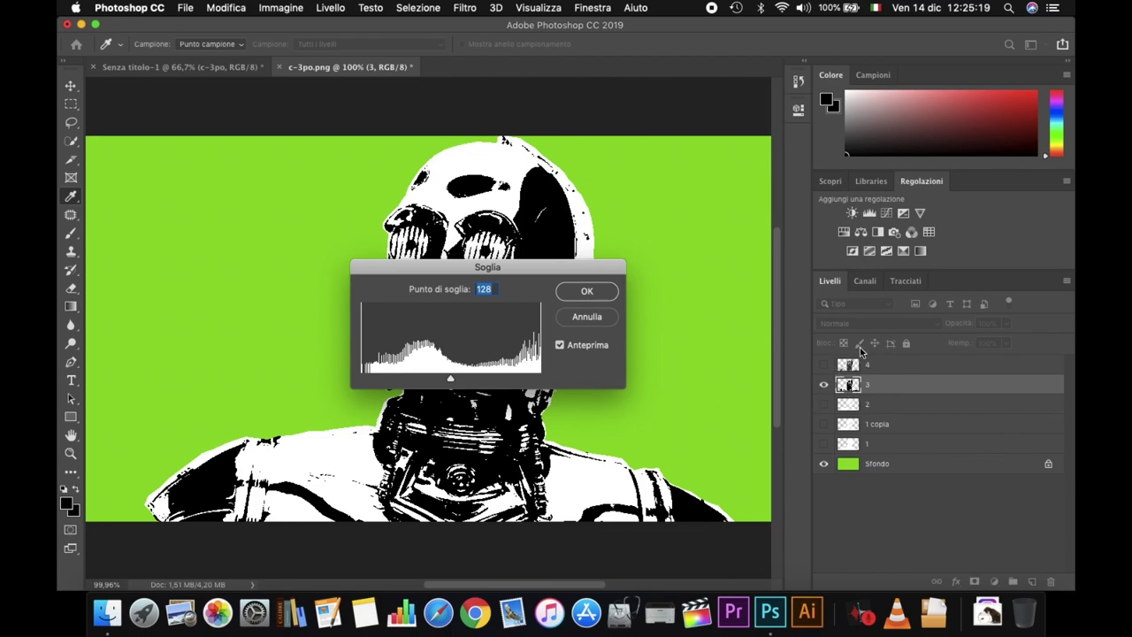
{"action": "left_click_drag", "start_coordinate": [486, 266], "coordinate": [511, 277]}
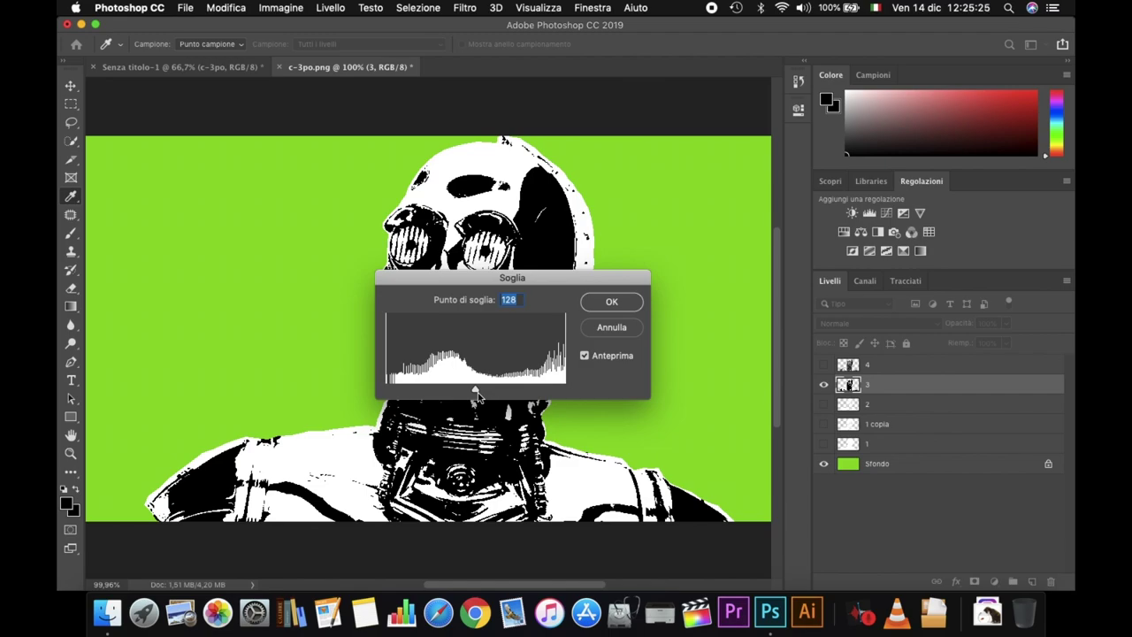
{"action": "left_click", "coordinate": [476, 396]}
{"action": "left_click_drag", "start_coordinate": [482, 395], "coordinate": [479, 394]}
{"action": "left_click_drag", "start_coordinate": [506, 280], "coordinate": [463, 295]}
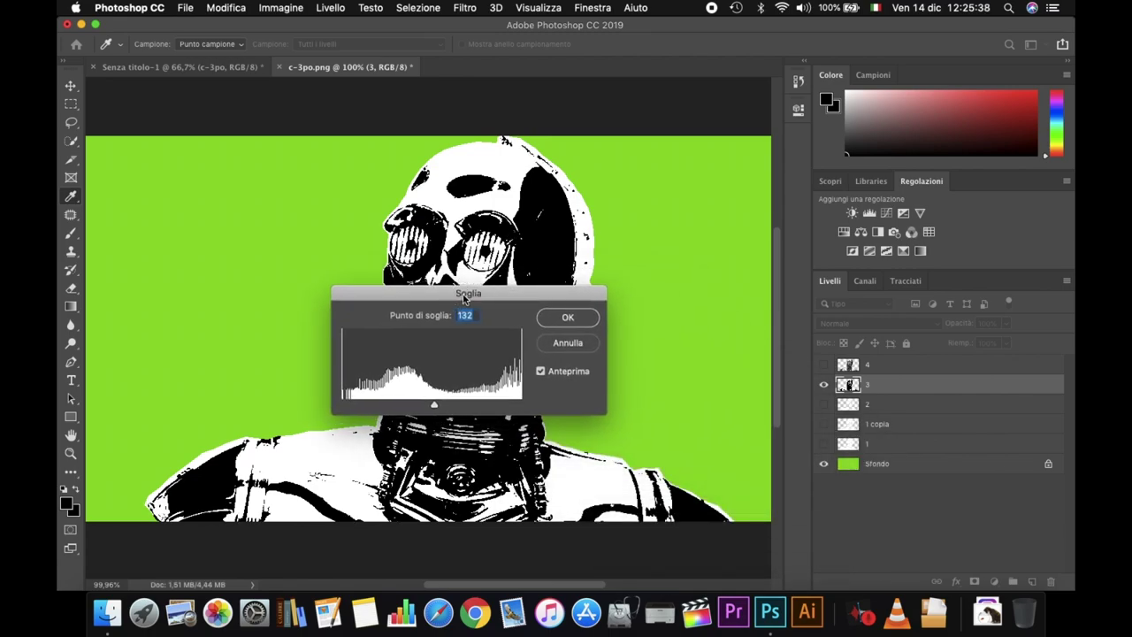
{"action": "left_click", "coordinate": [584, 323]}
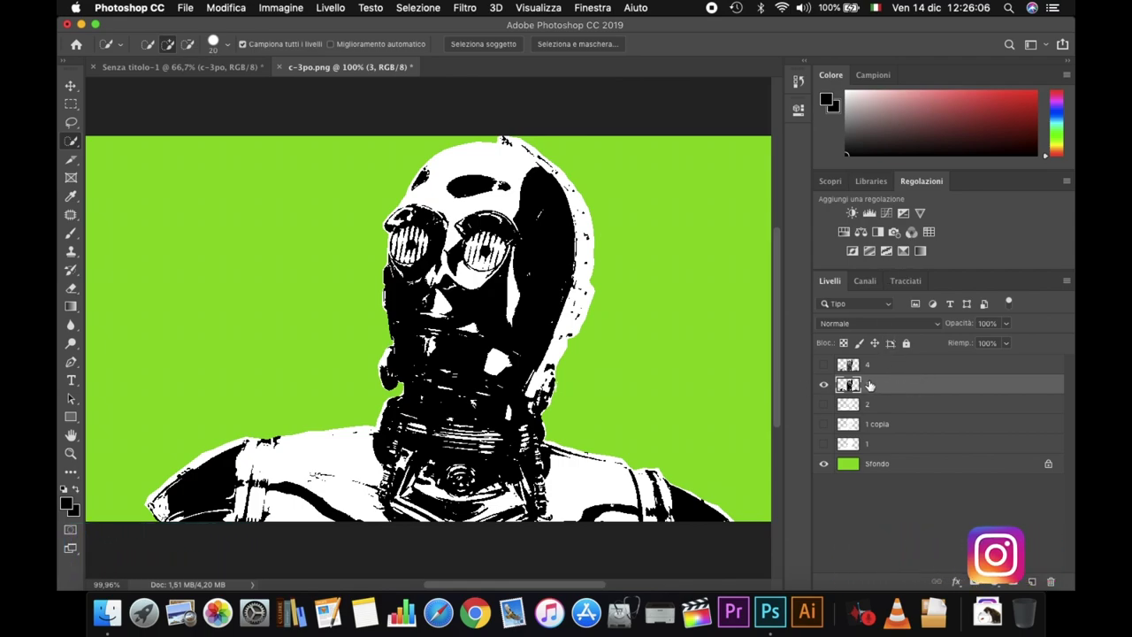
Delete layer 3's black areas selected with Intervallo colori, then select layer 4.
{"action": "right_click", "coordinate": [250, 319]}
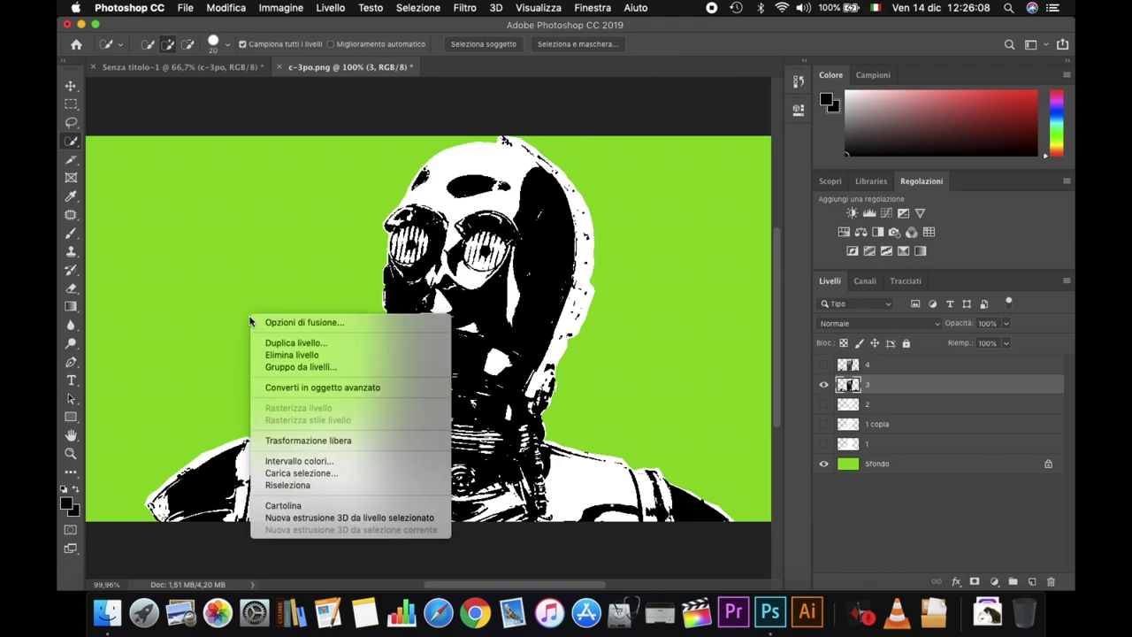
{"action": "left_click", "coordinate": [336, 461]}
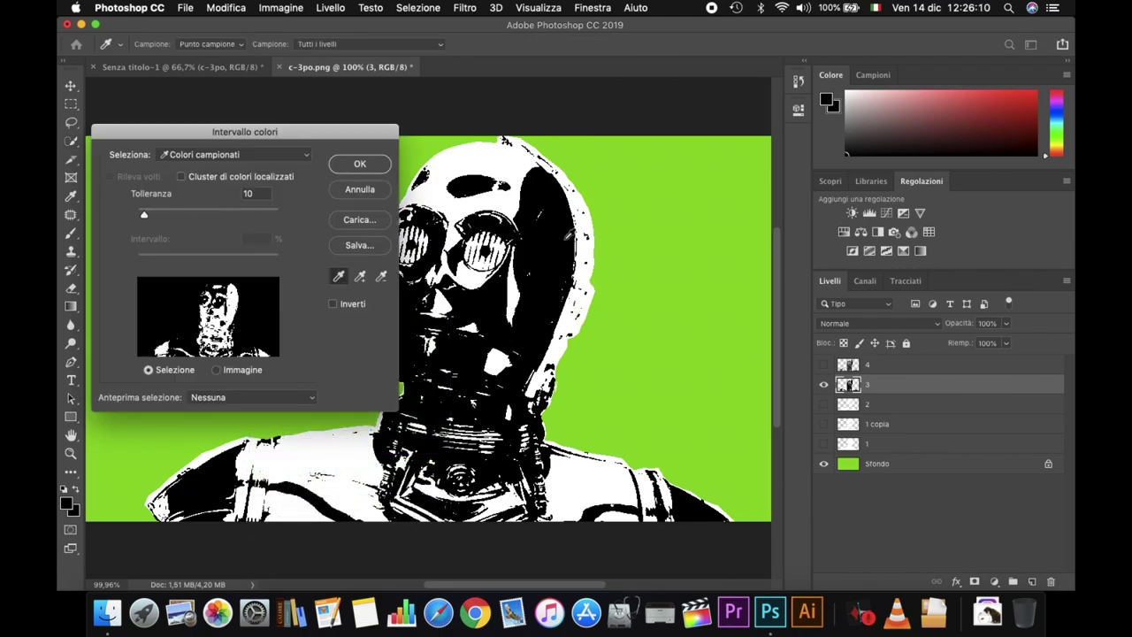
{"action": "left_click", "coordinate": [368, 170]}
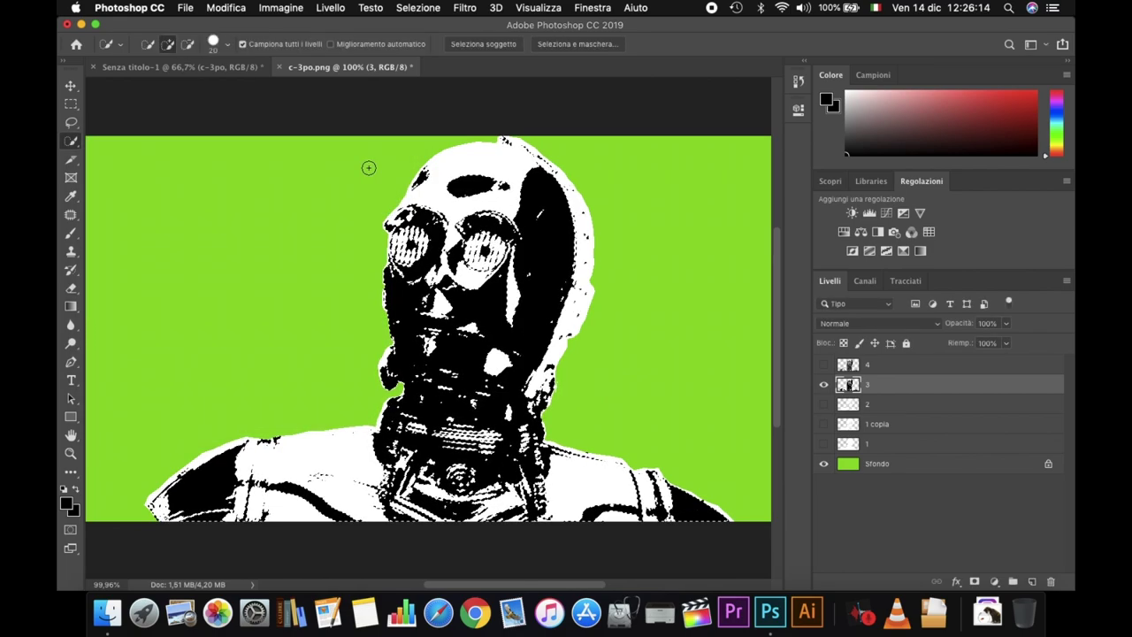
{"action": "key", "text": "Delete"}
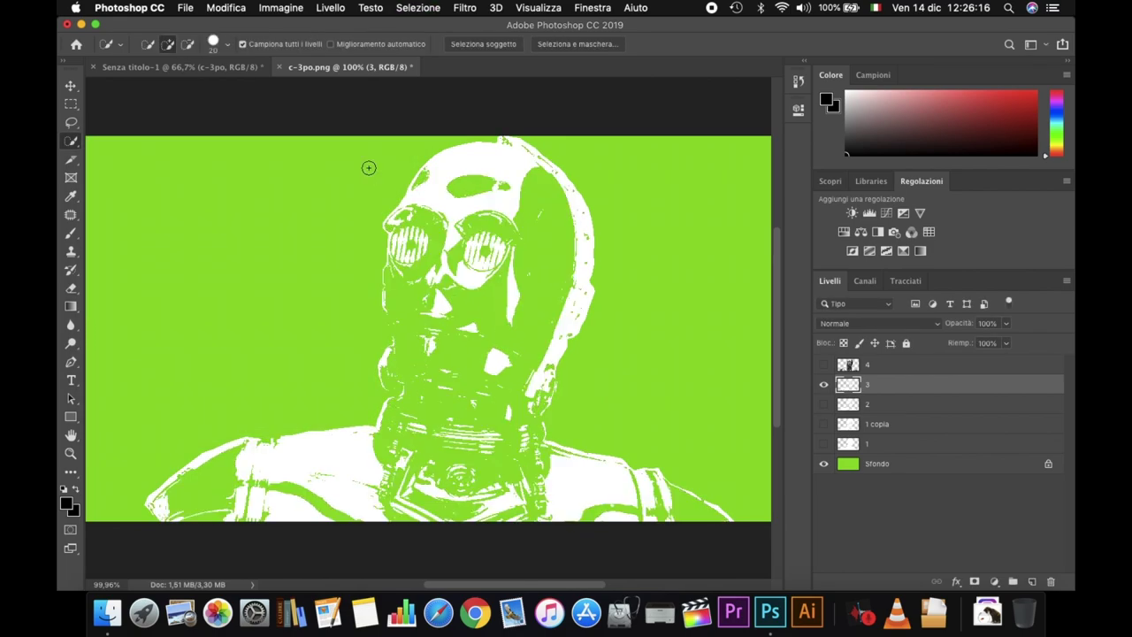
{"action": "left_click", "coordinate": [876, 366]}
Hide layer 3, show layer 4, and apply a Soglia threshold of about 175.
{"action": "left_click", "coordinate": [823, 384]}
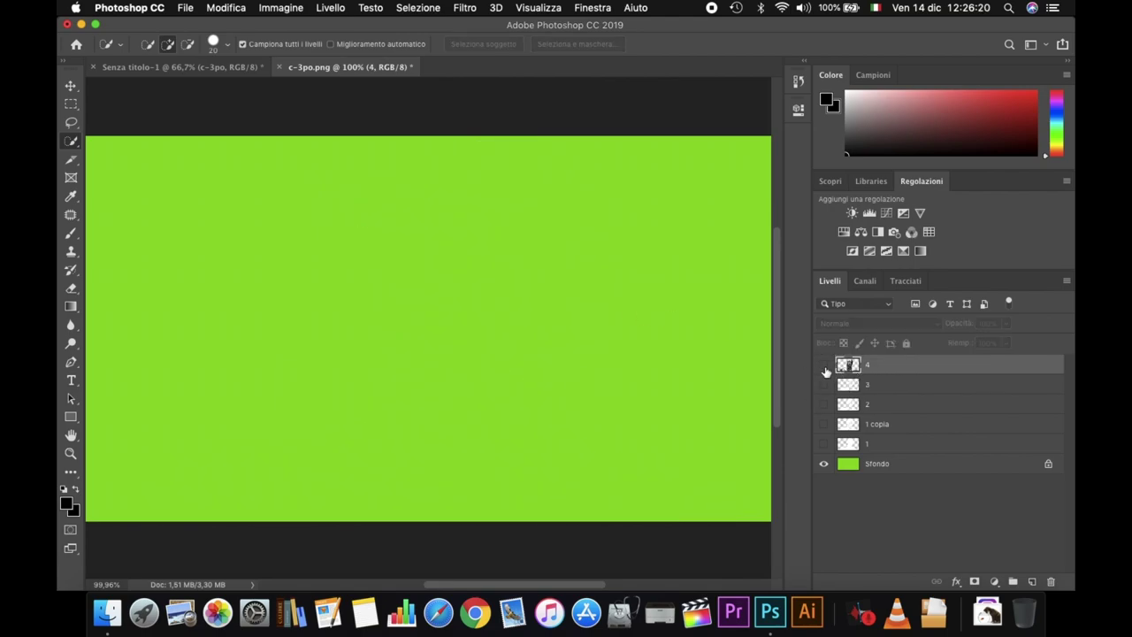
{"action": "left_click", "coordinate": [825, 365]}
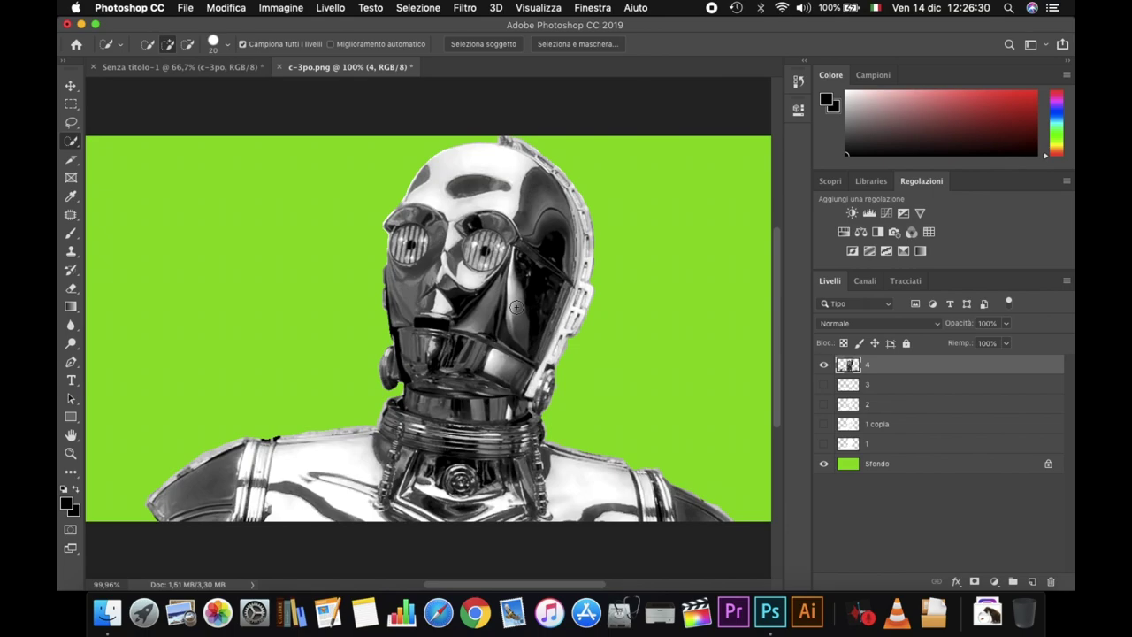
{"action": "left_click", "coordinate": [275, 9]}
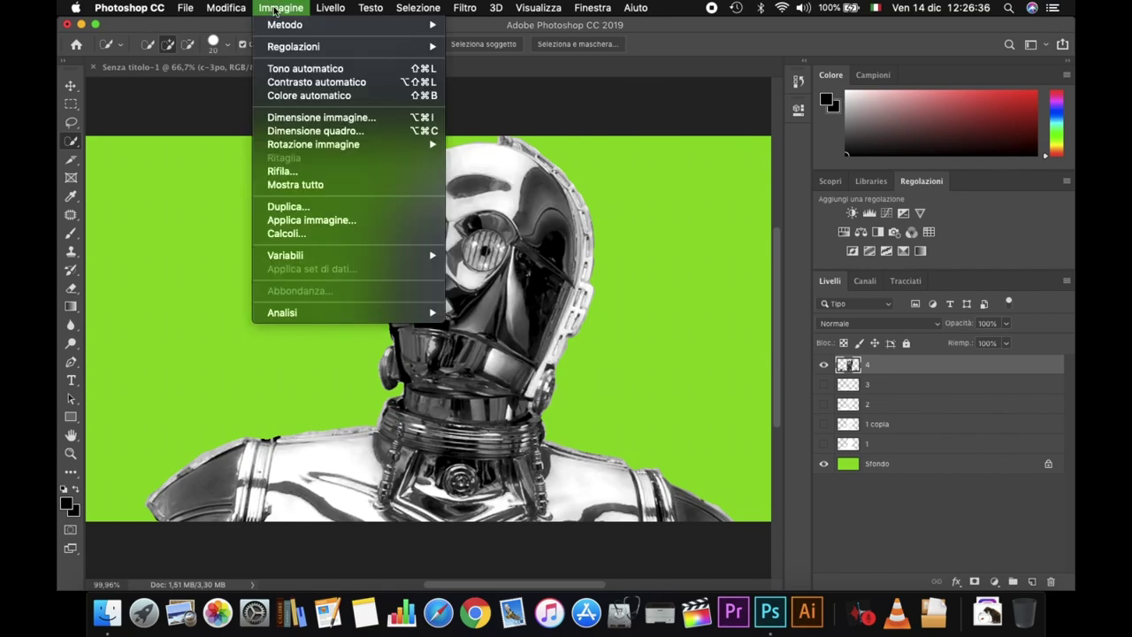
{"action": "mouse_move", "coordinate": [294, 46]}
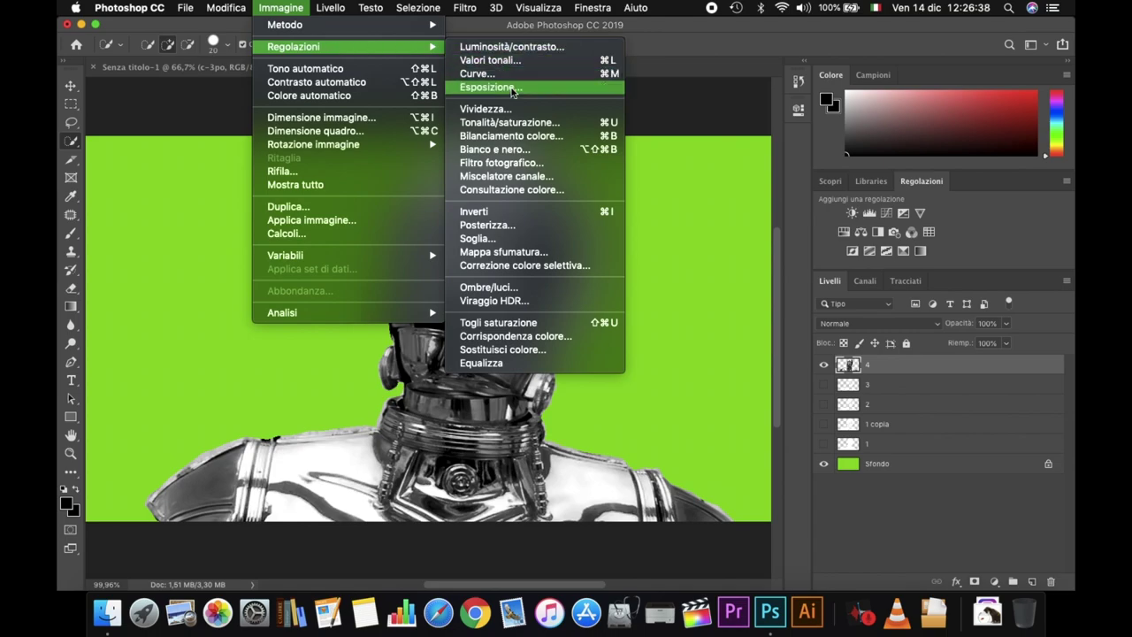
{"action": "left_click", "coordinate": [520, 239]}
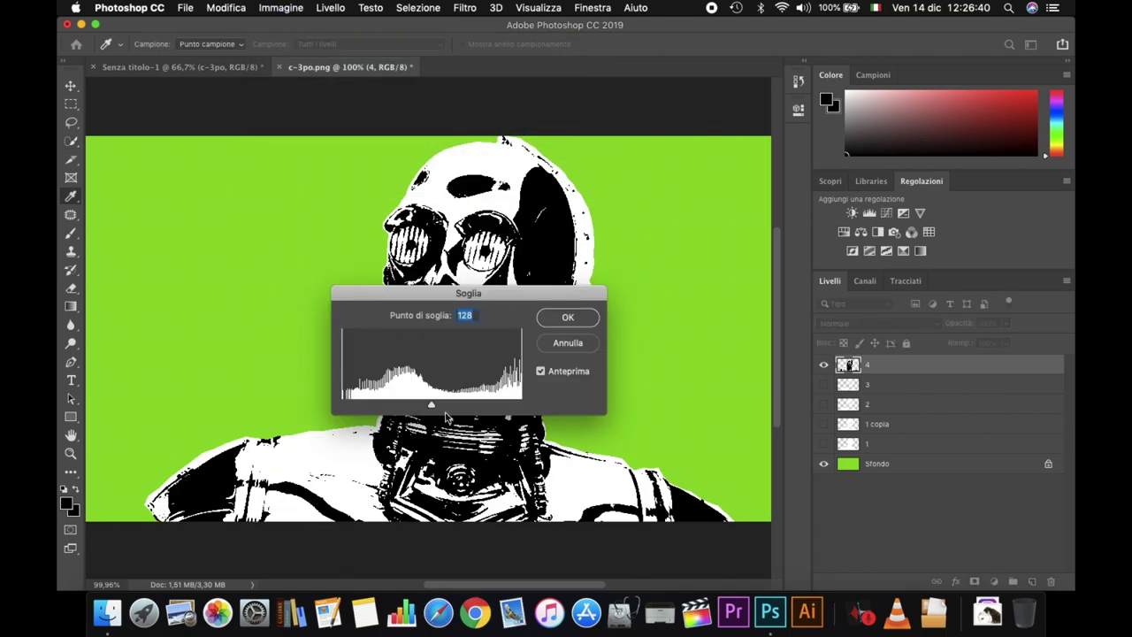
{"action": "mouse_move", "coordinate": [432, 407]}
{"action": "left_mouse_down"}
{"action": "mouse_move", "coordinate": [332, 408]}
{"action": "mouse_move", "coordinate": [562, 418]}
{"action": "left_mouse_up"}
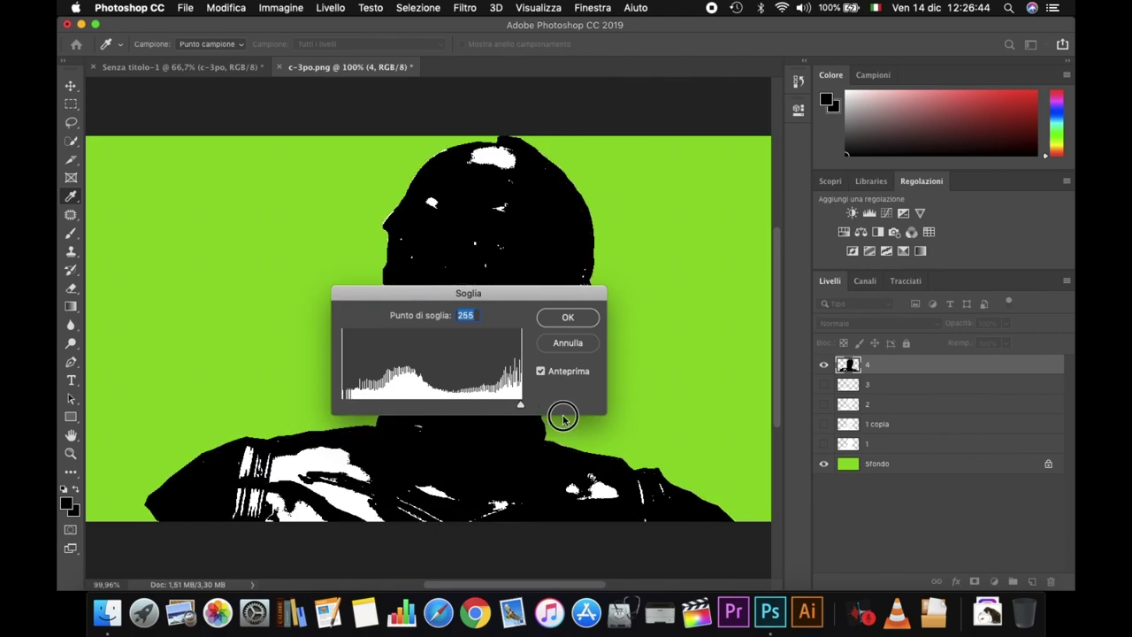
{"action": "left_click_drag", "start_coordinate": [478, 299], "coordinate": [553, 358]}
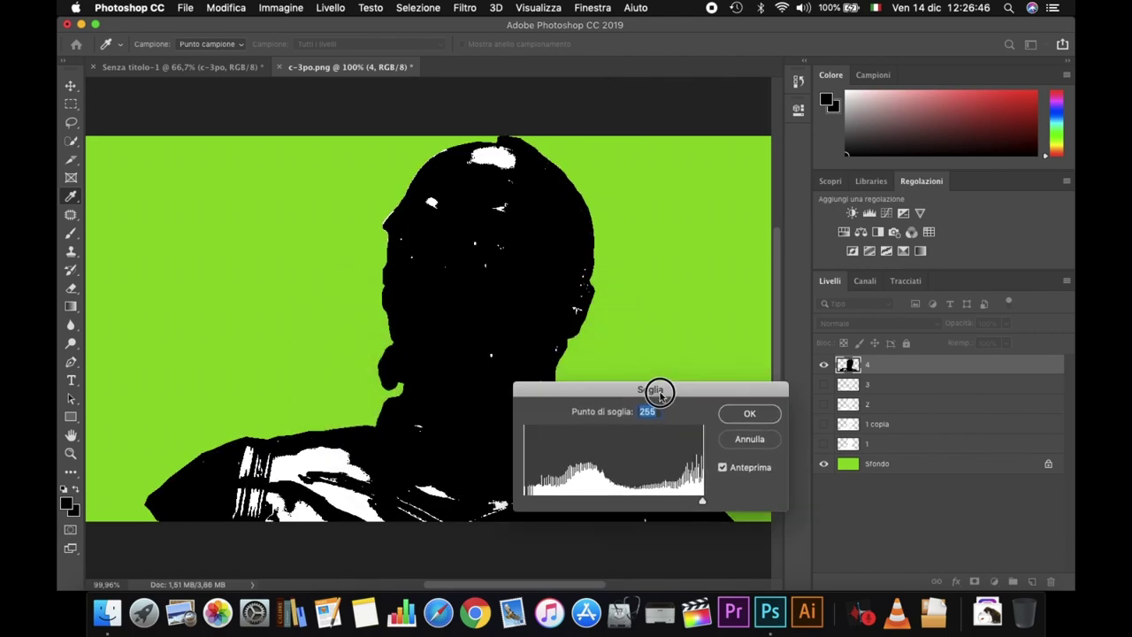
{"action": "left_click_drag", "start_coordinate": [596, 466], "coordinate": [537, 478]}
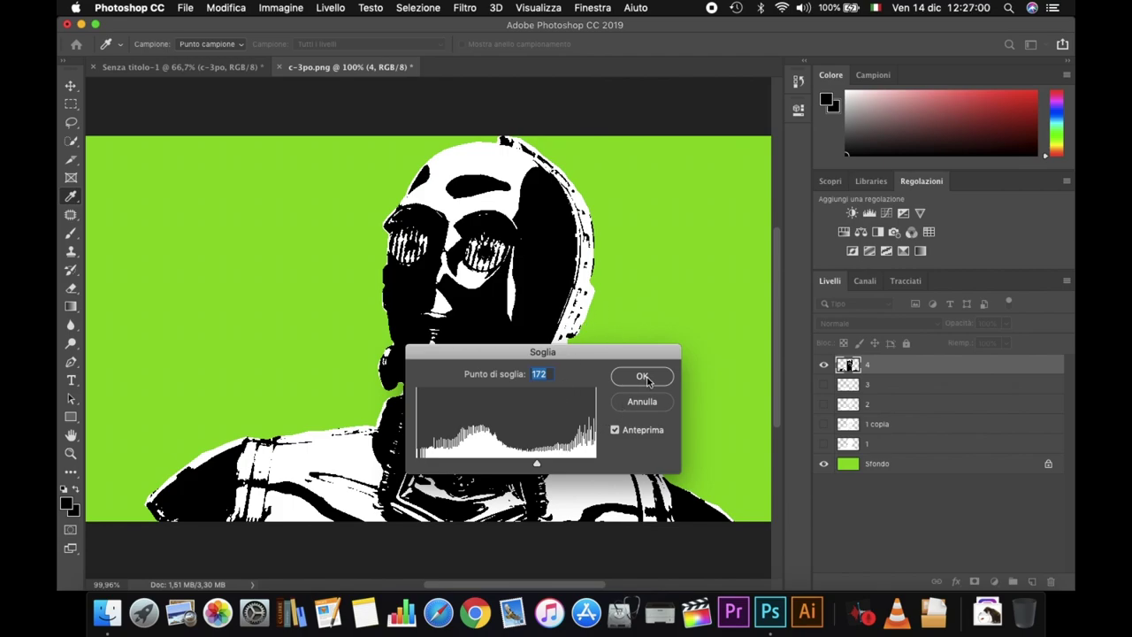
{"action": "left_click_drag", "start_coordinate": [537, 465], "coordinate": [540, 466]}
{"action": "left_click", "coordinate": [631, 379]}
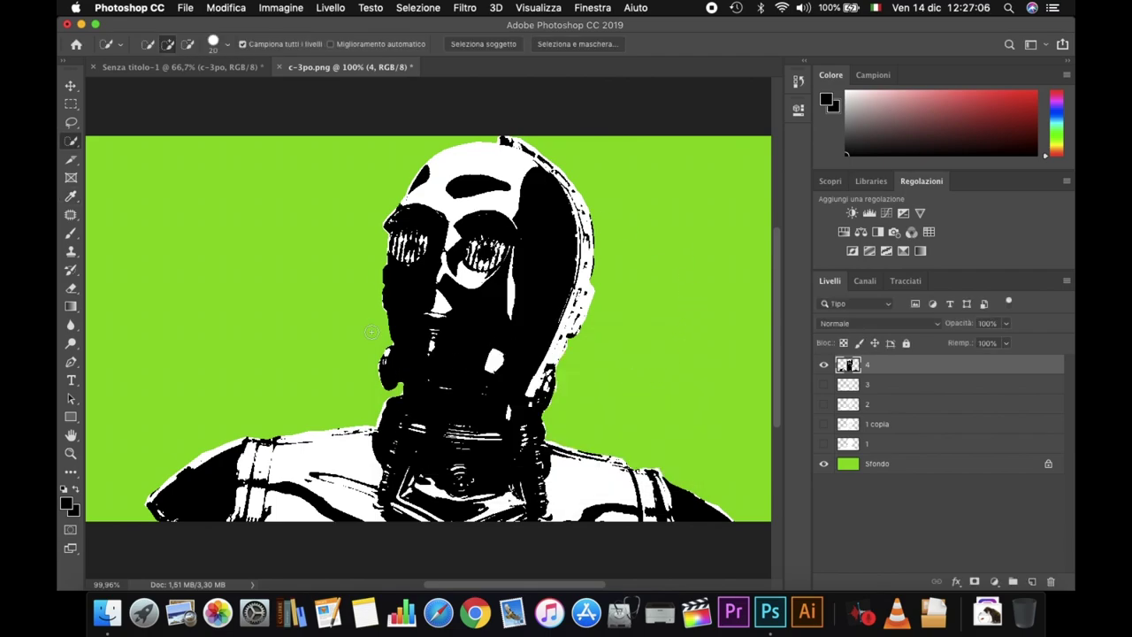
Remove layer 4's black areas via an Intervallo colori selection, then deselect.
{"action": "right_click", "coordinate": [235, 310]}
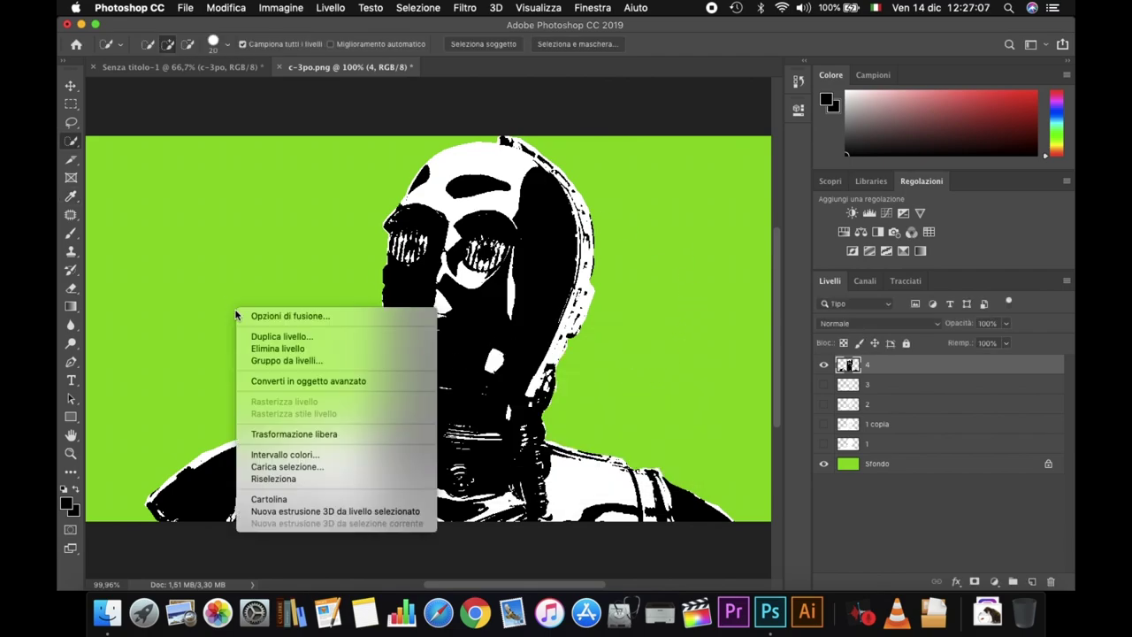
{"action": "left_click", "coordinate": [339, 455]}
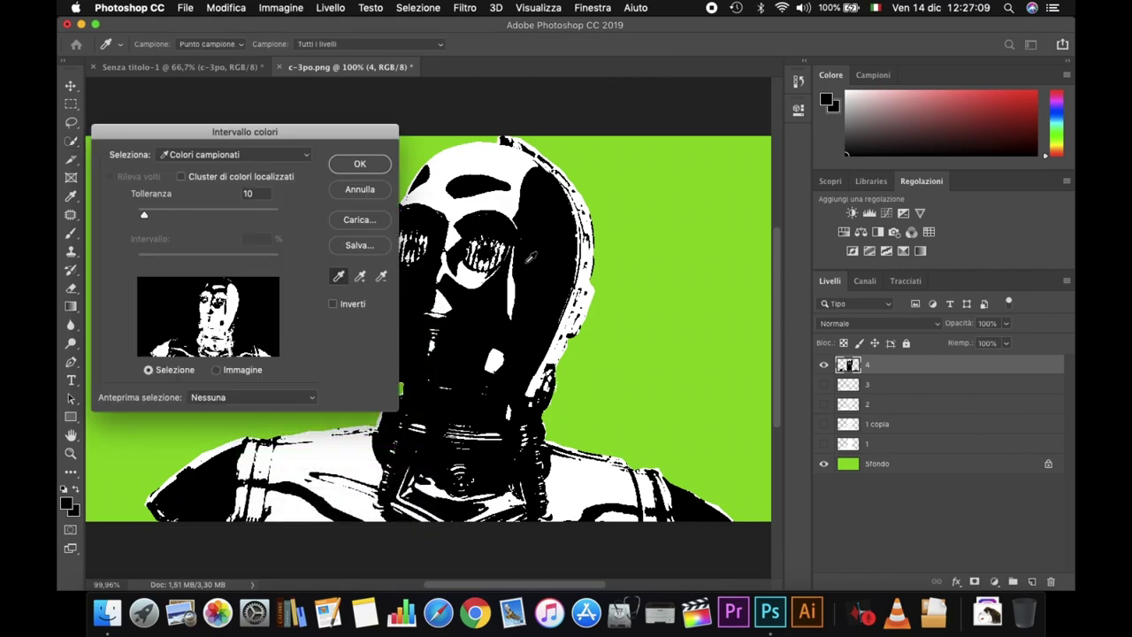
{"action": "left_click", "coordinate": [357, 163]}
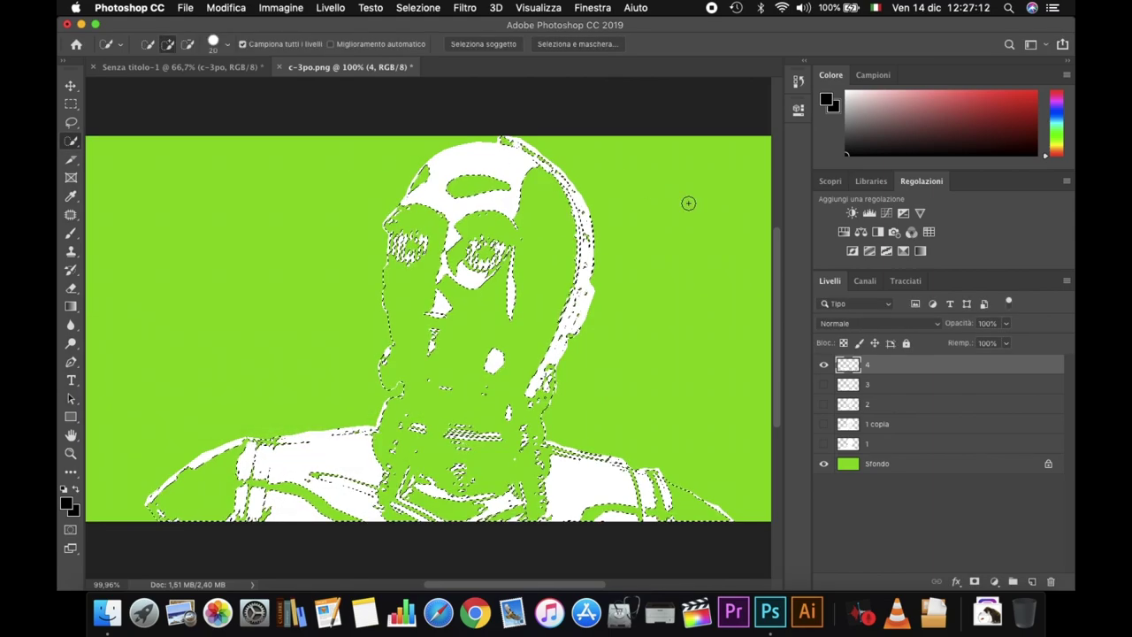
{"action": "key", "text": "super+d"}
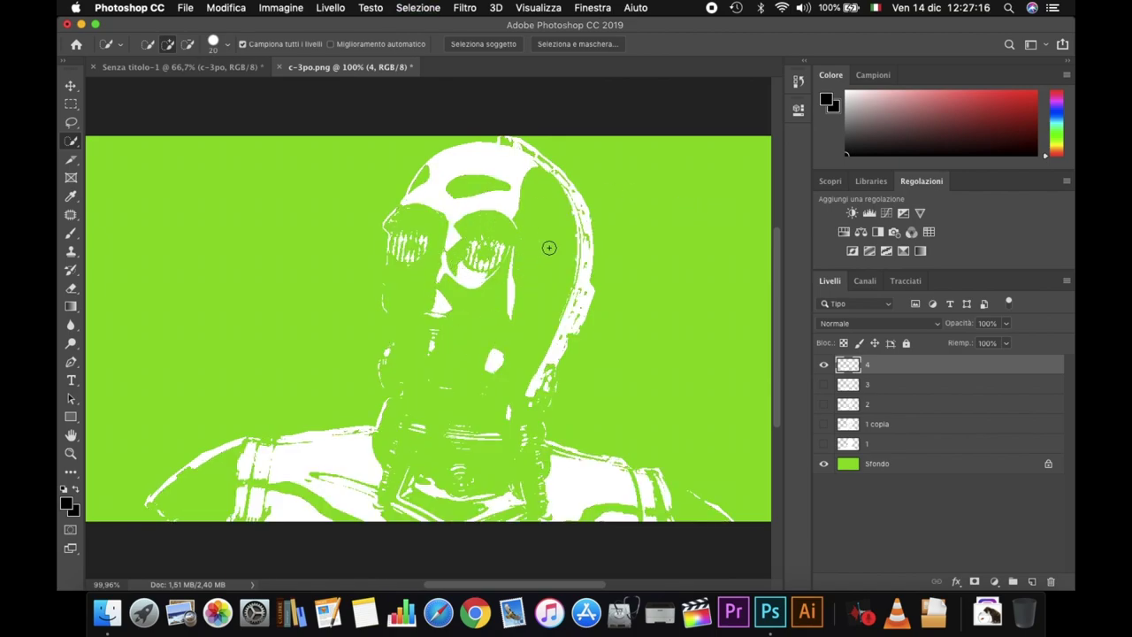
Hide layer 4, show layer 1, and select its white silhouette with Intervallo colori.
{"action": "left_click", "coordinate": [826, 367]}
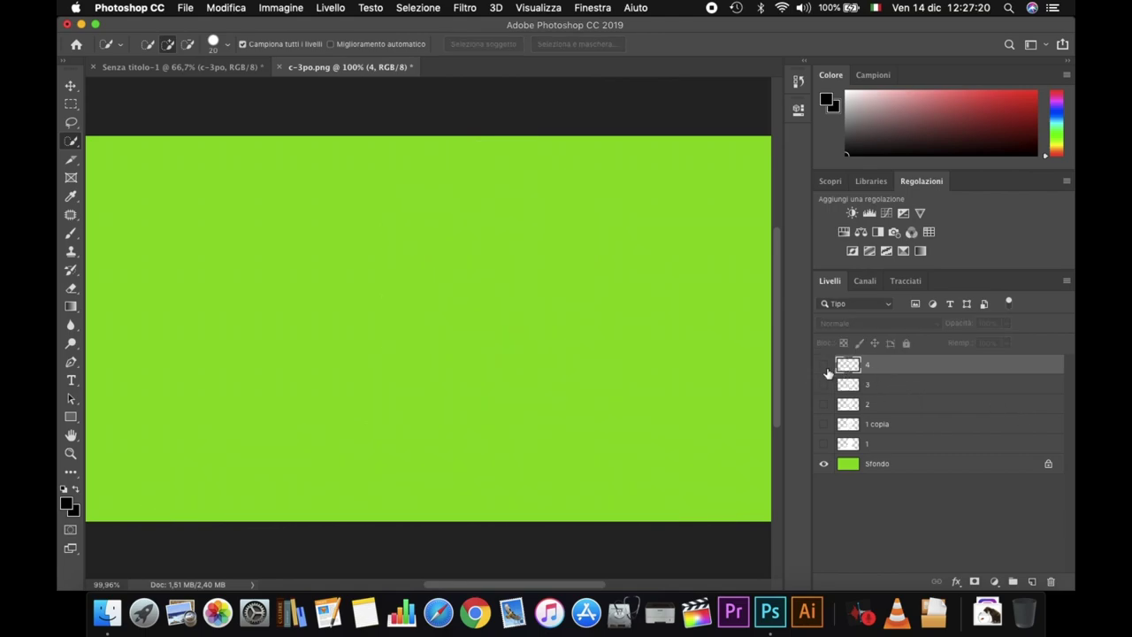
{"action": "left_click", "coordinate": [823, 443]}
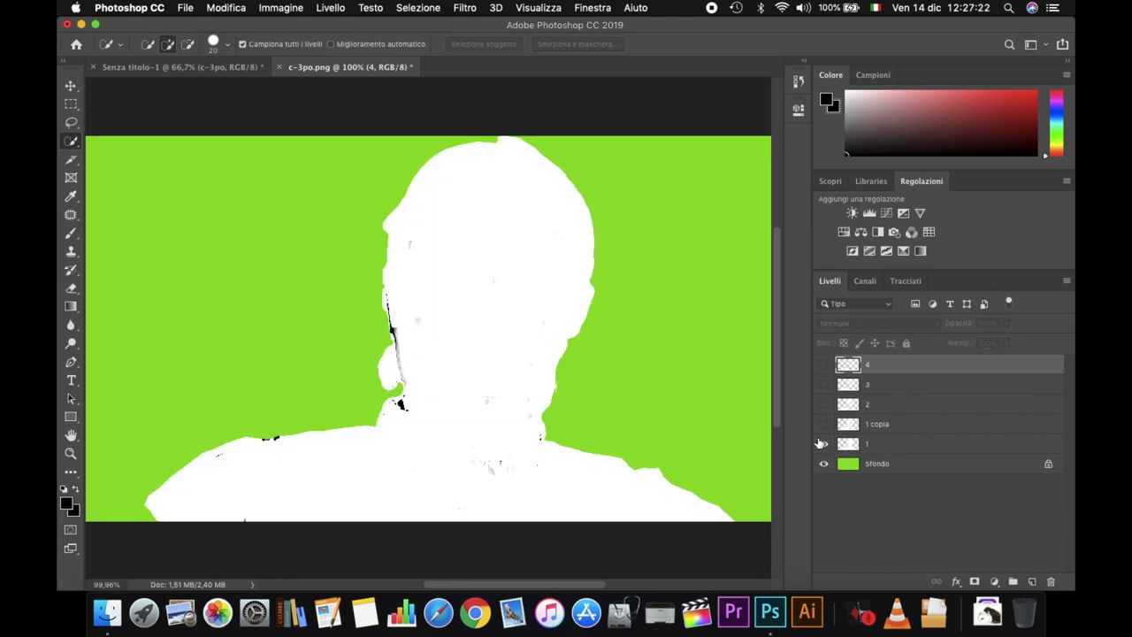
{"action": "right_click", "coordinate": [224, 275]}
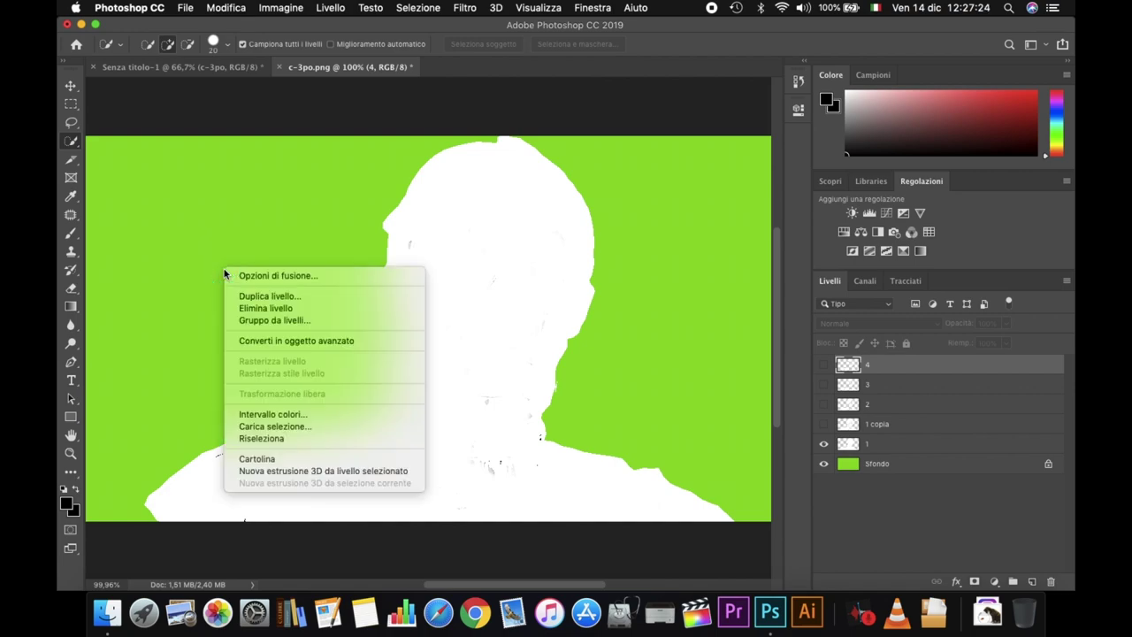
{"action": "left_click", "coordinate": [313, 414]}
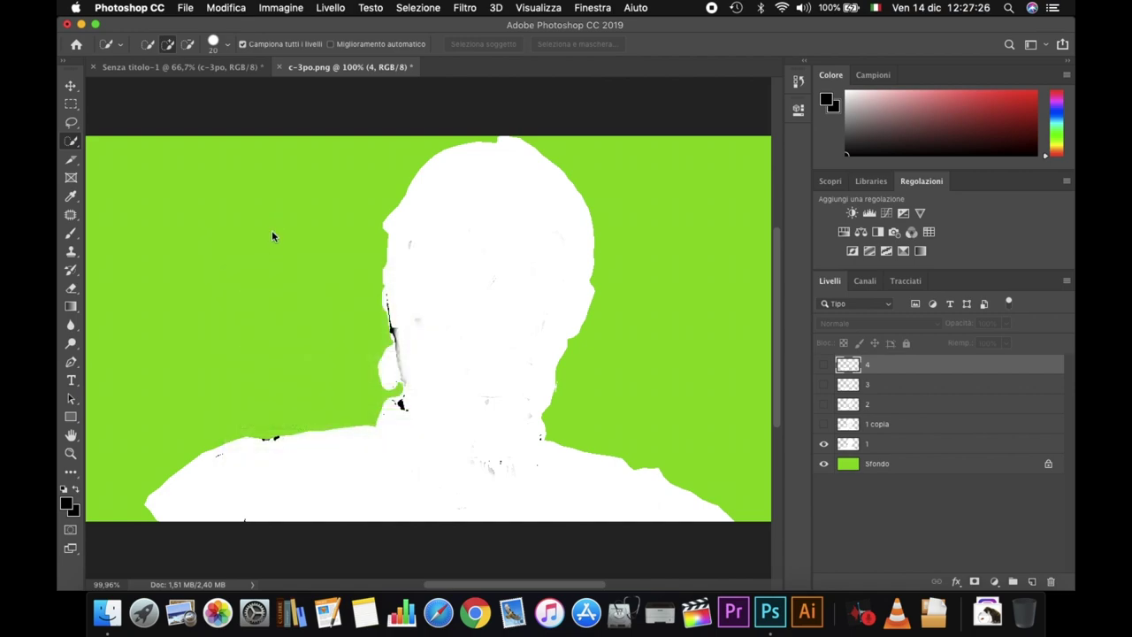
{"action": "left_click", "coordinate": [534, 207]}
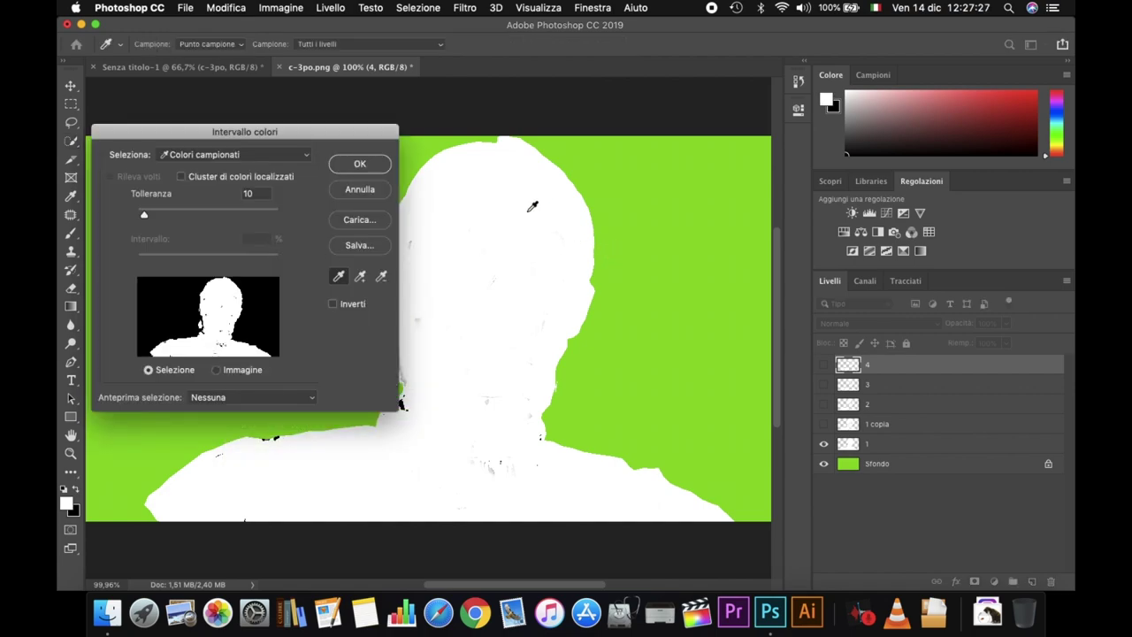
{"action": "left_click", "coordinate": [378, 166]}
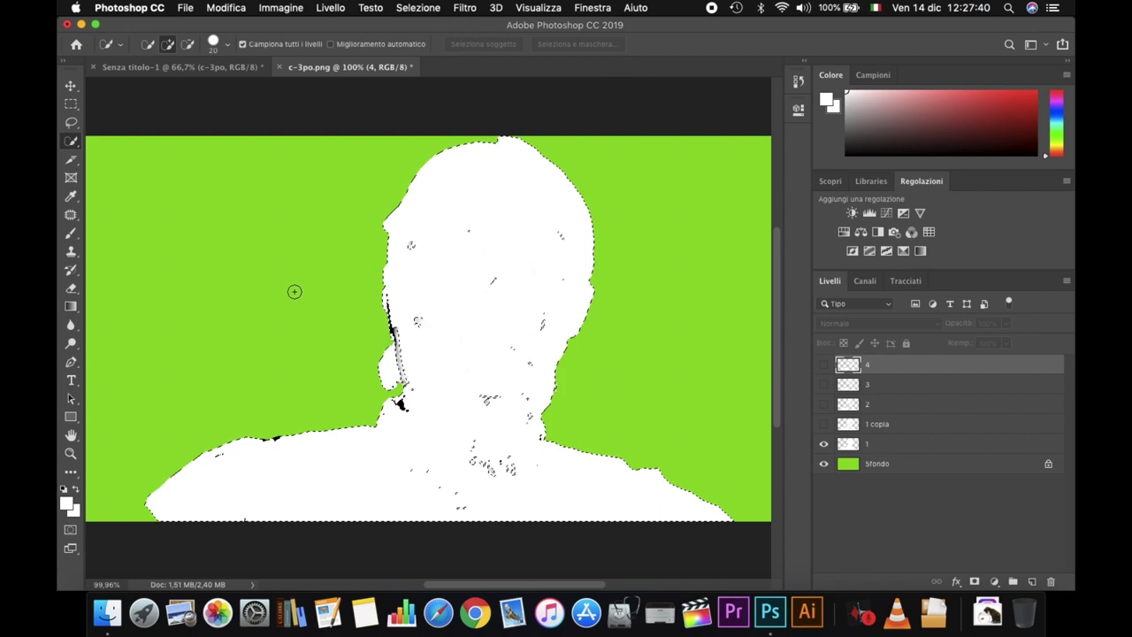
Fill the selected silhouette with solid black #000000 using Riempi.
{"action": "right_click", "coordinate": [290, 286]}
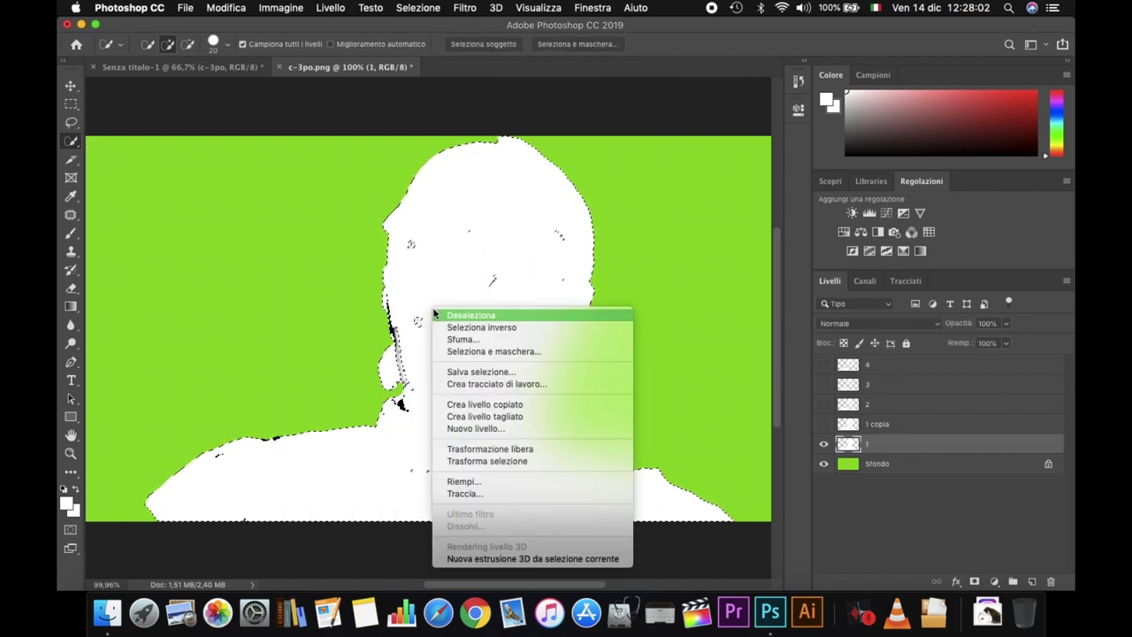
{"action": "left_click", "coordinate": [498, 478]}
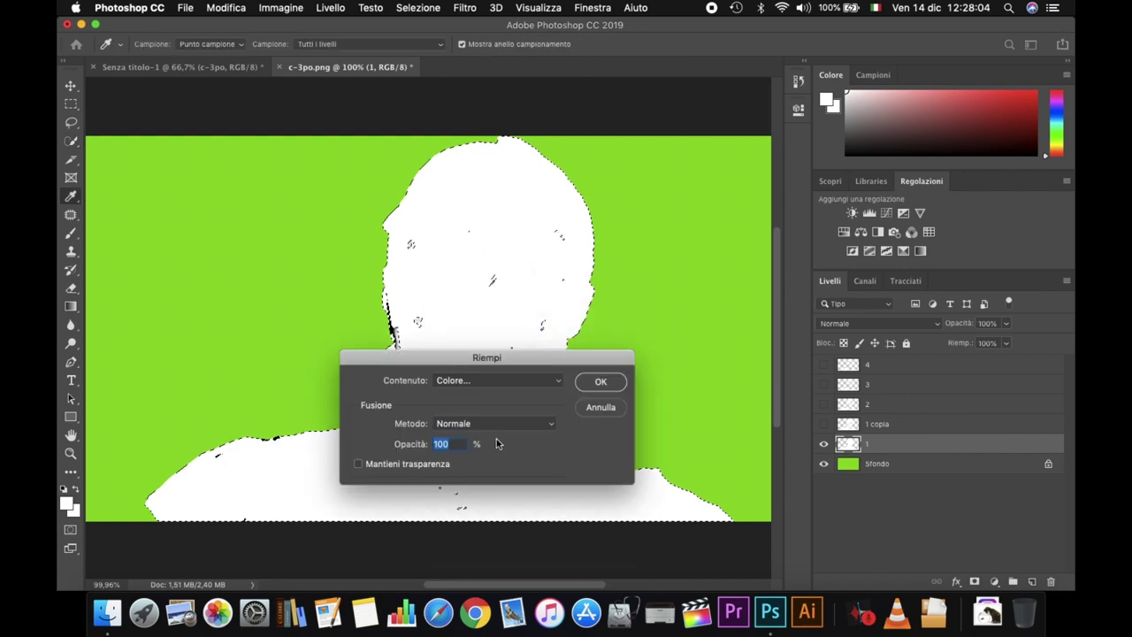
{"action": "left_click", "coordinate": [557, 382]}
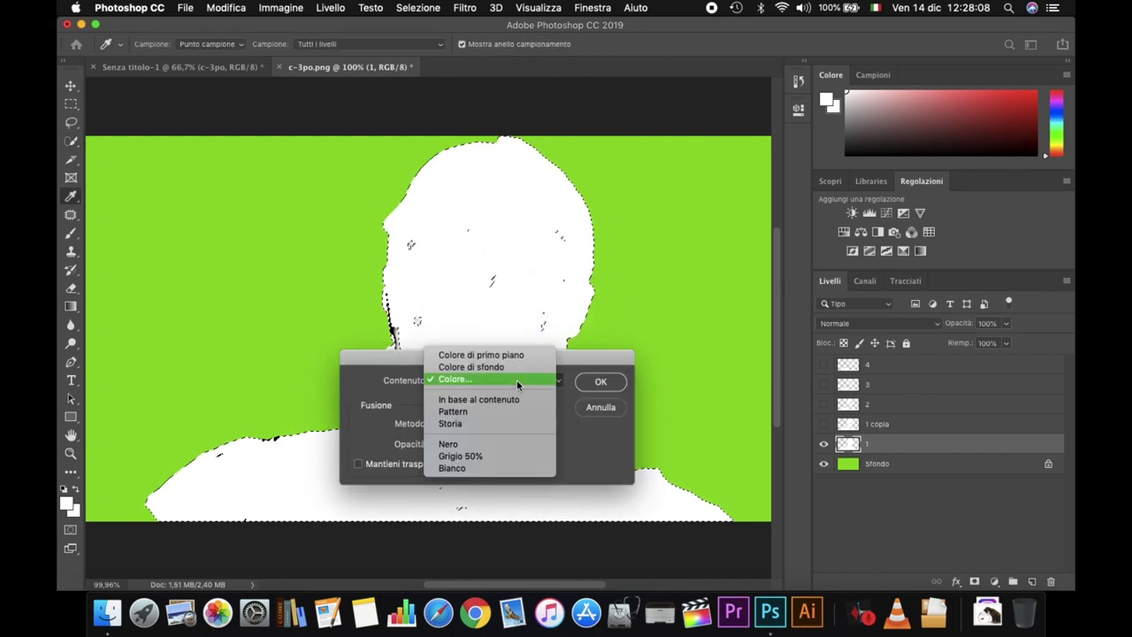
{"action": "left_click", "coordinate": [517, 379]}
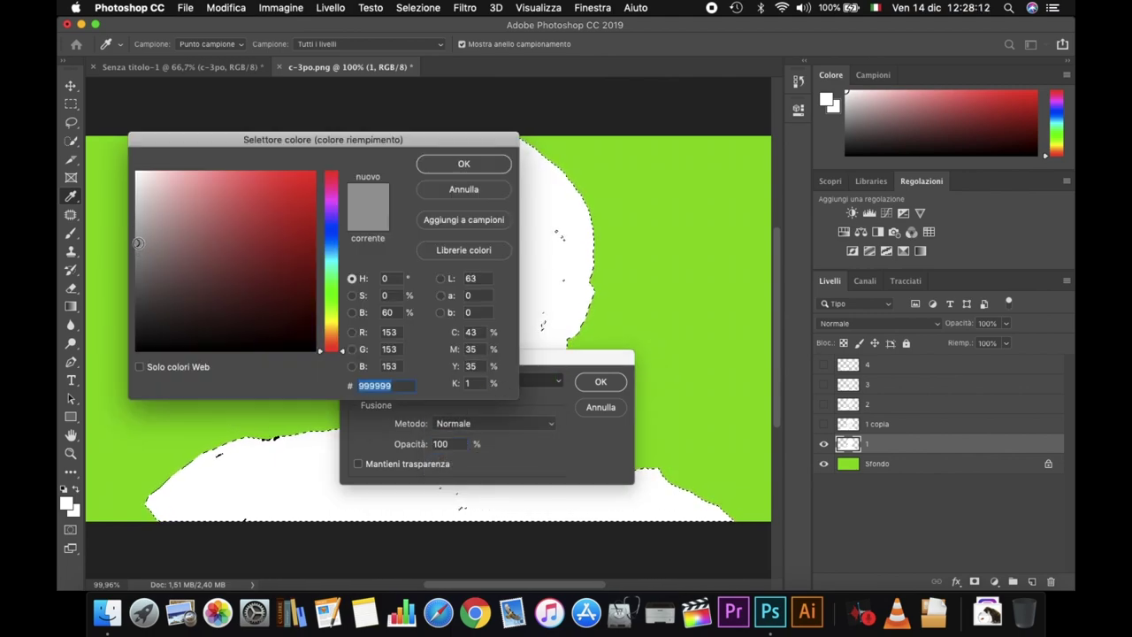
{"action": "left_click_drag", "start_coordinate": [139, 245], "coordinate": [122, 372]}
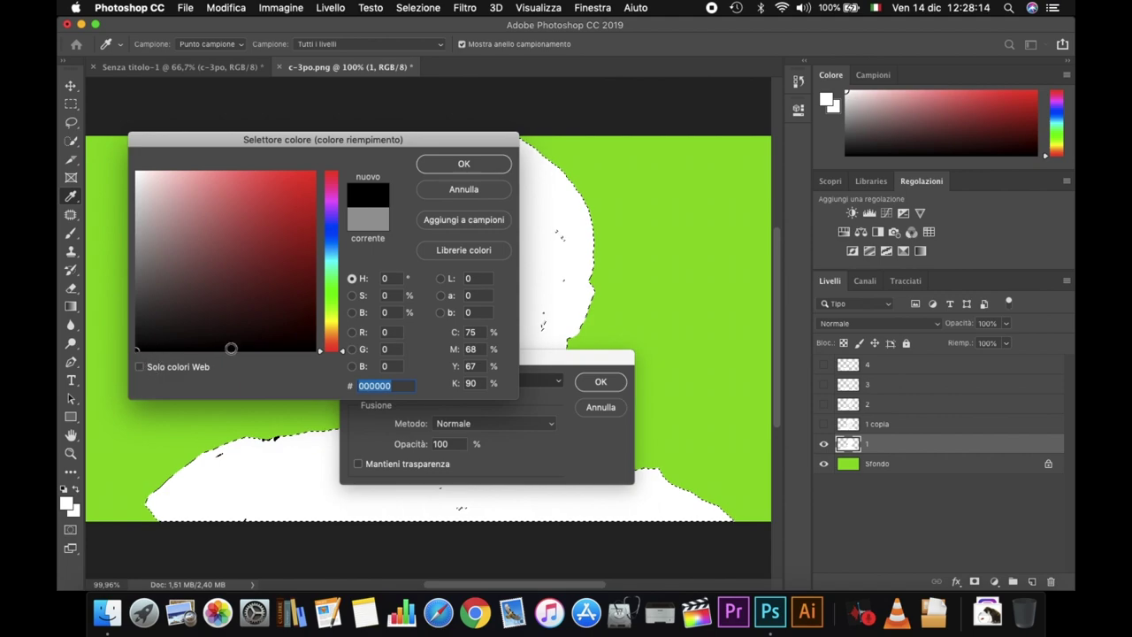
{"action": "left_click", "coordinate": [466, 163]}
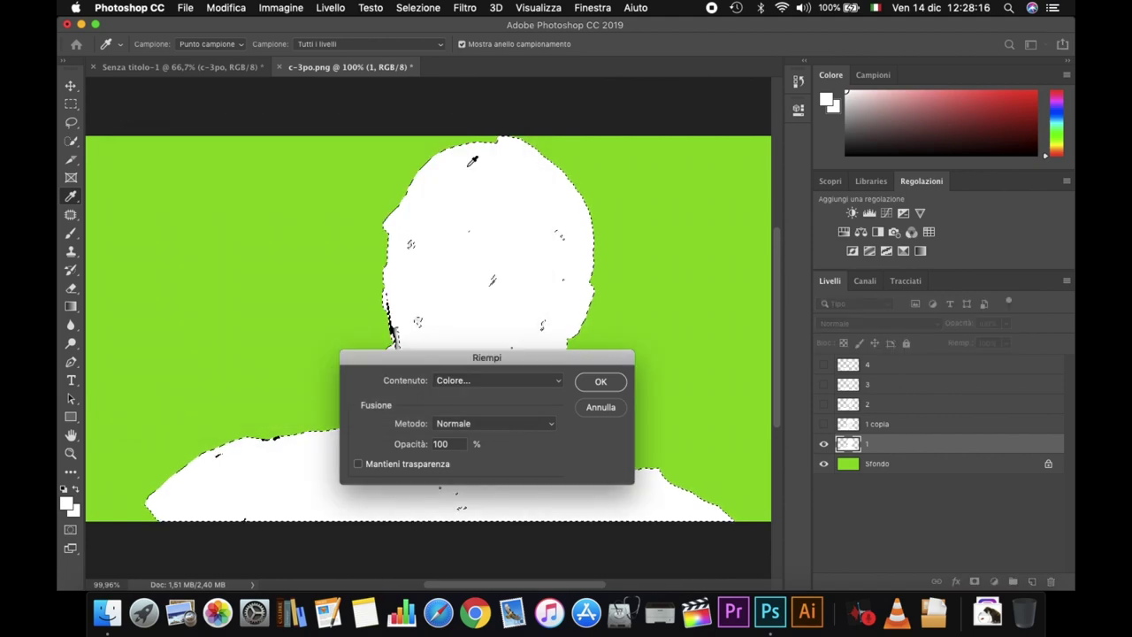
{"action": "left_click", "coordinate": [599, 378]}
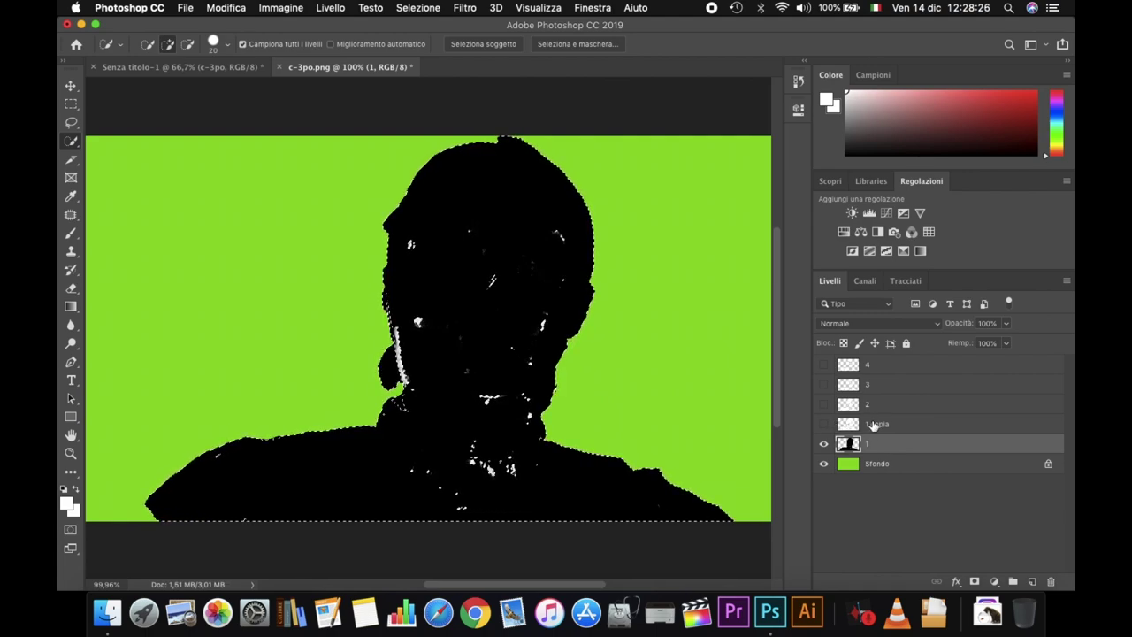
Hide layer 1, show and select 1 copia, and select its white areas with Intervallo colori.
{"action": "left_click", "coordinate": [823, 444]}
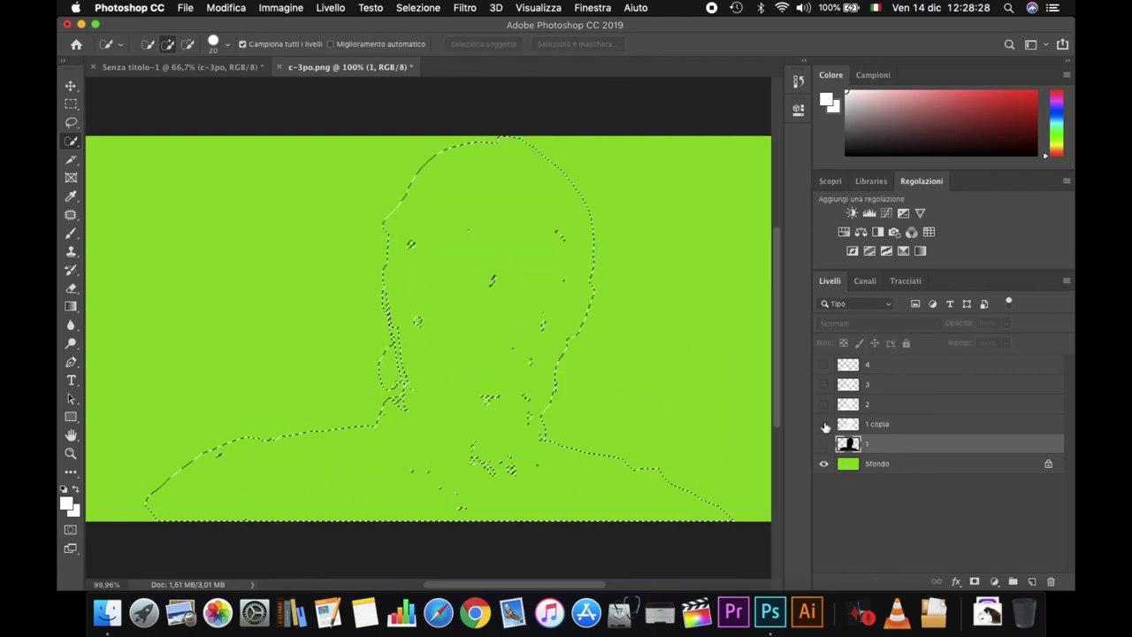
{"action": "left_click", "coordinate": [823, 424]}
{"action": "left_click", "coordinate": [847, 425]}
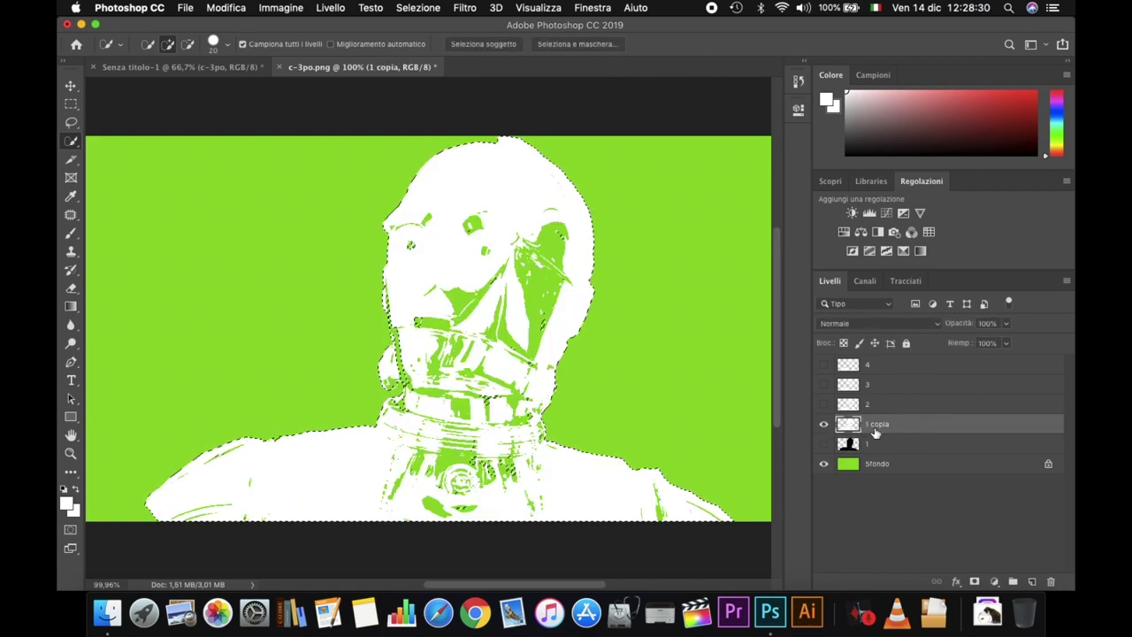
{"action": "key", "text": "super+d"}
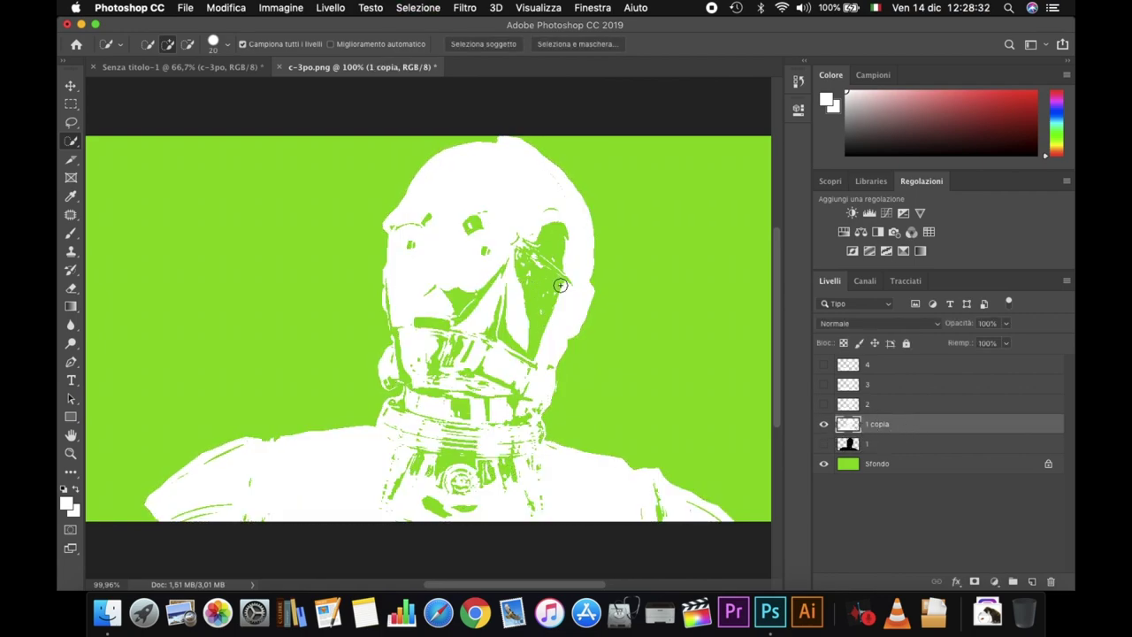
{"action": "right_click", "coordinate": [248, 283]}
{"action": "left_click", "coordinate": [345, 428]}
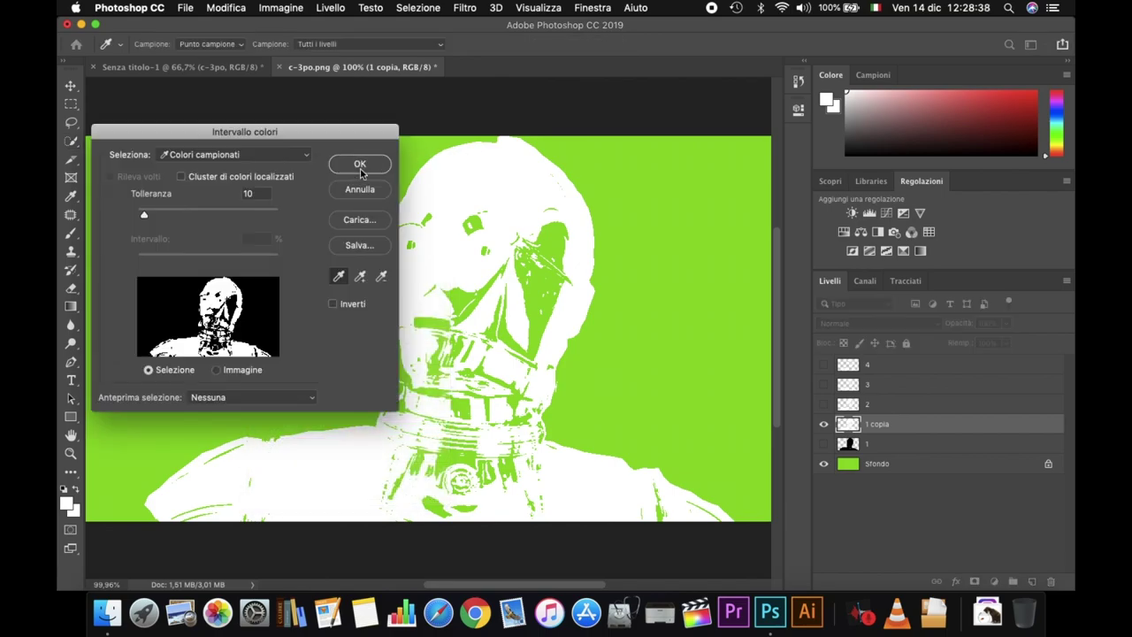
{"action": "left_click", "coordinate": [360, 165]}
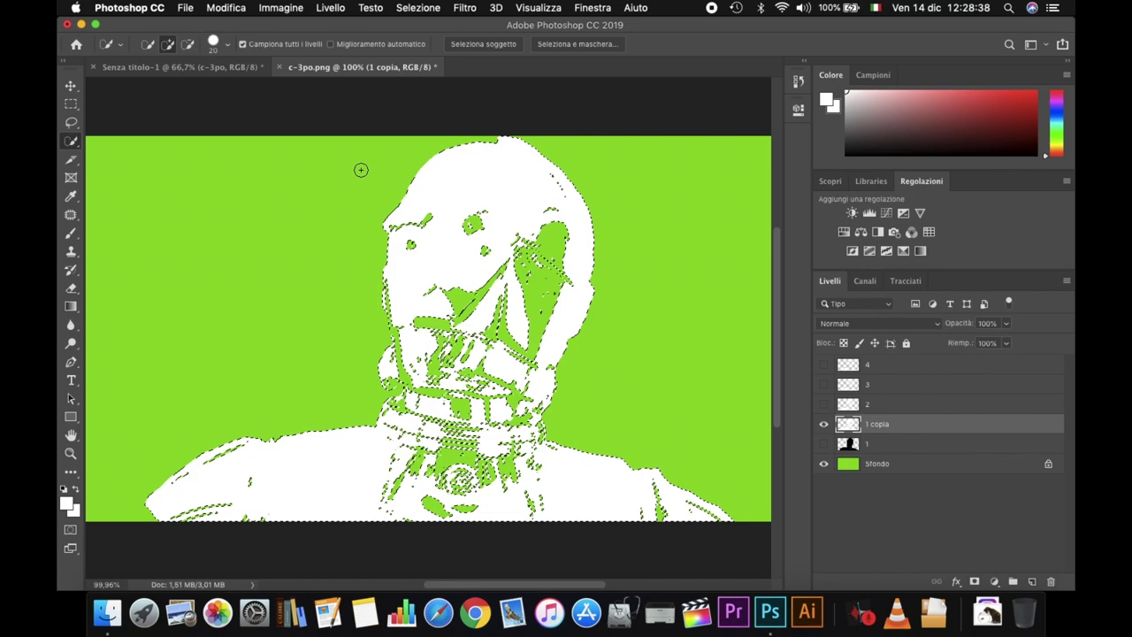
Fill the selected white areas of 1 copia with dark grey #3a3a3a.
{"action": "right_click", "coordinate": [451, 255]}
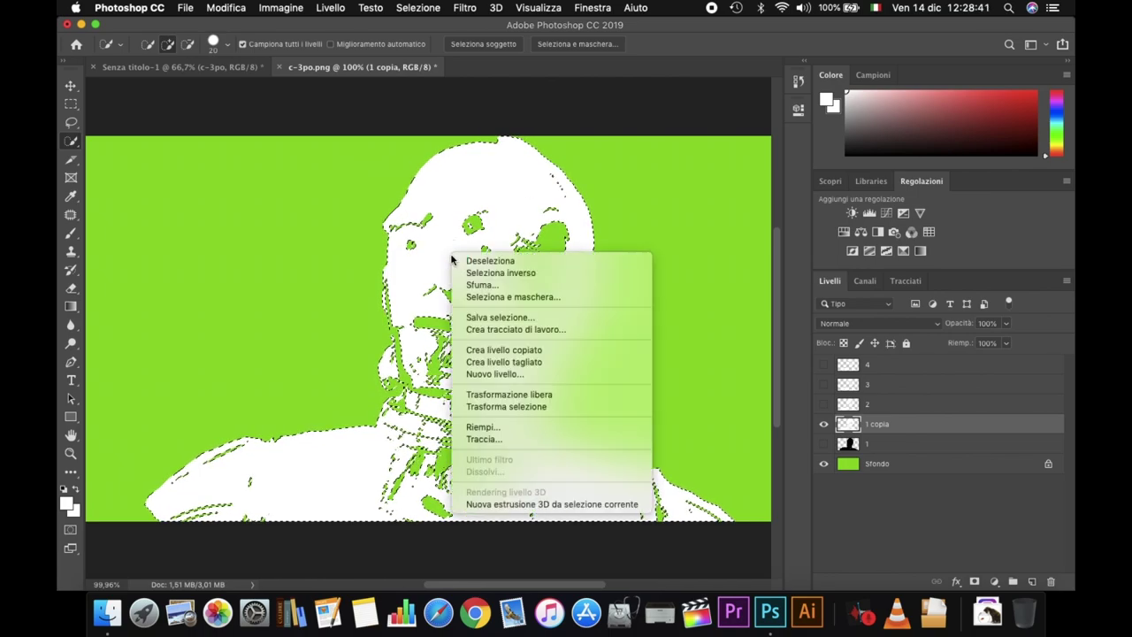
{"action": "left_click", "coordinate": [503, 428]}
{"action": "left_click", "coordinate": [525, 381]}
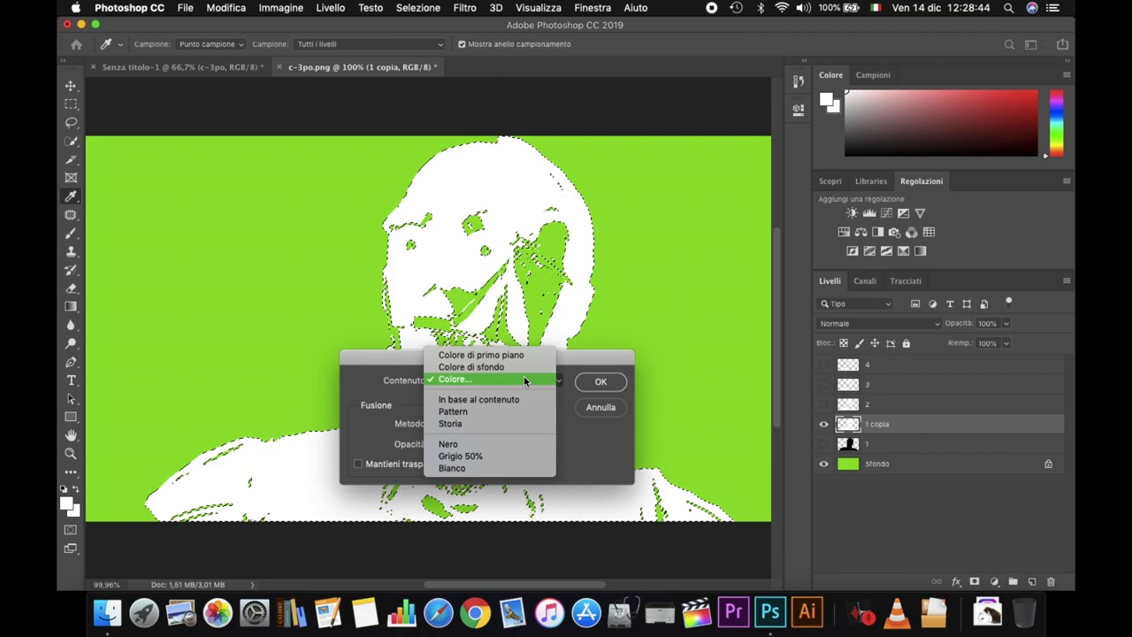
{"action": "left_click", "coordinate": [518, 385]}
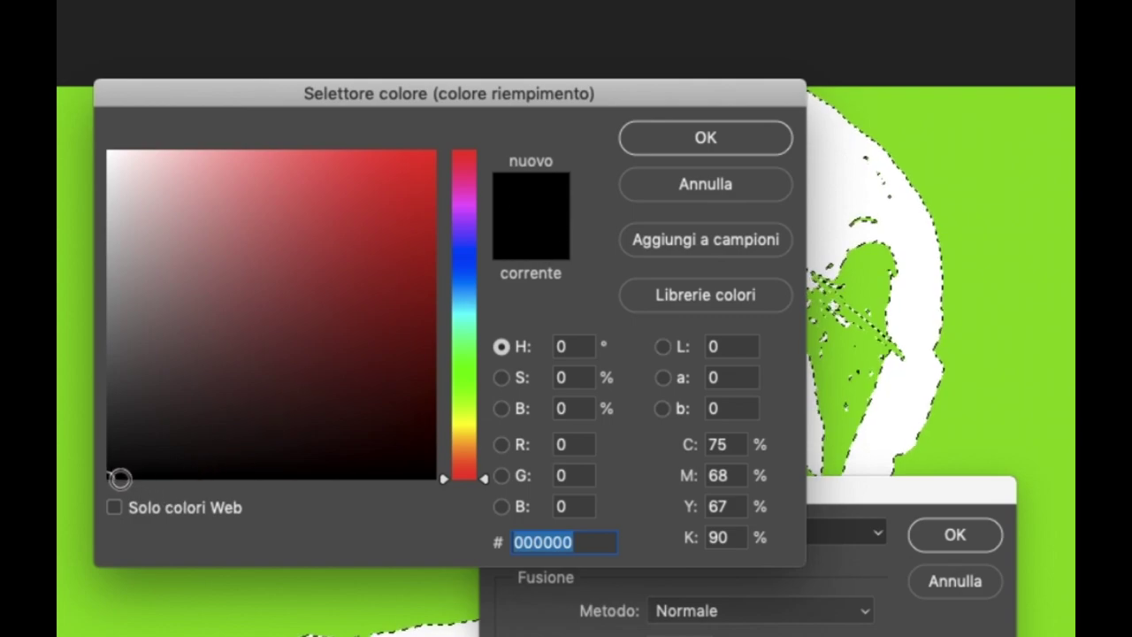
{"action": "left_click", "coordinate": [112, 477]}
{"action": "left_click_drag", "start_coordinate": [112, 476], "coordinate": [104, 417]}
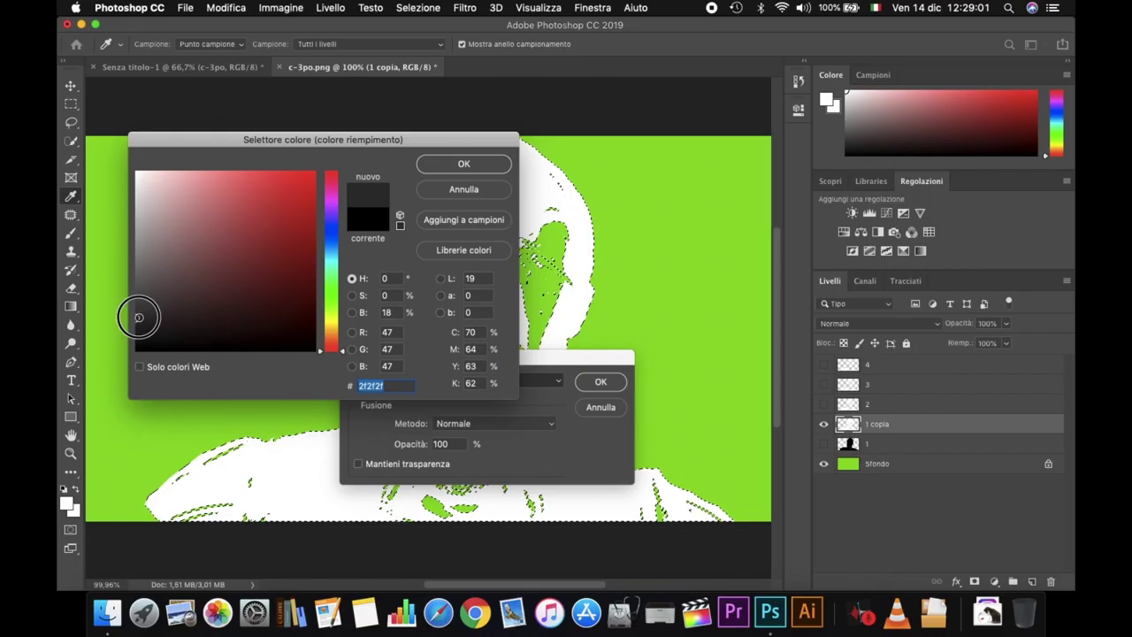
{"action": "left_click_drag", "start_coordinate": [139, 316], "coordinate": [130, 319]}
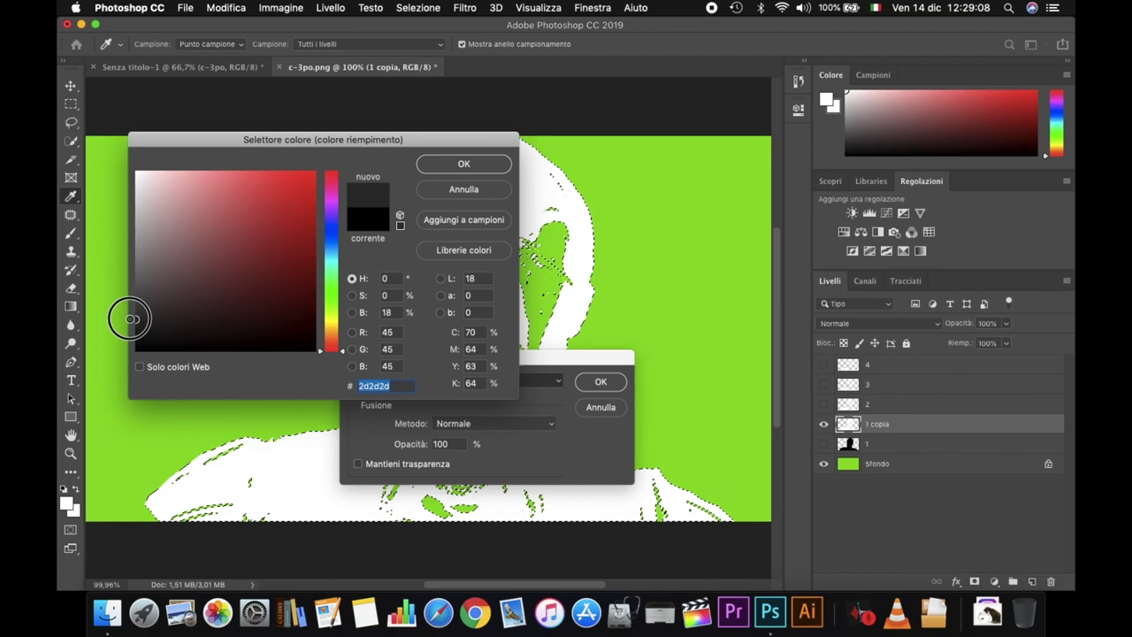
{"action": "left_click_drag", "start_coordinate": [130, 320], "coordinate": [130, 309]}
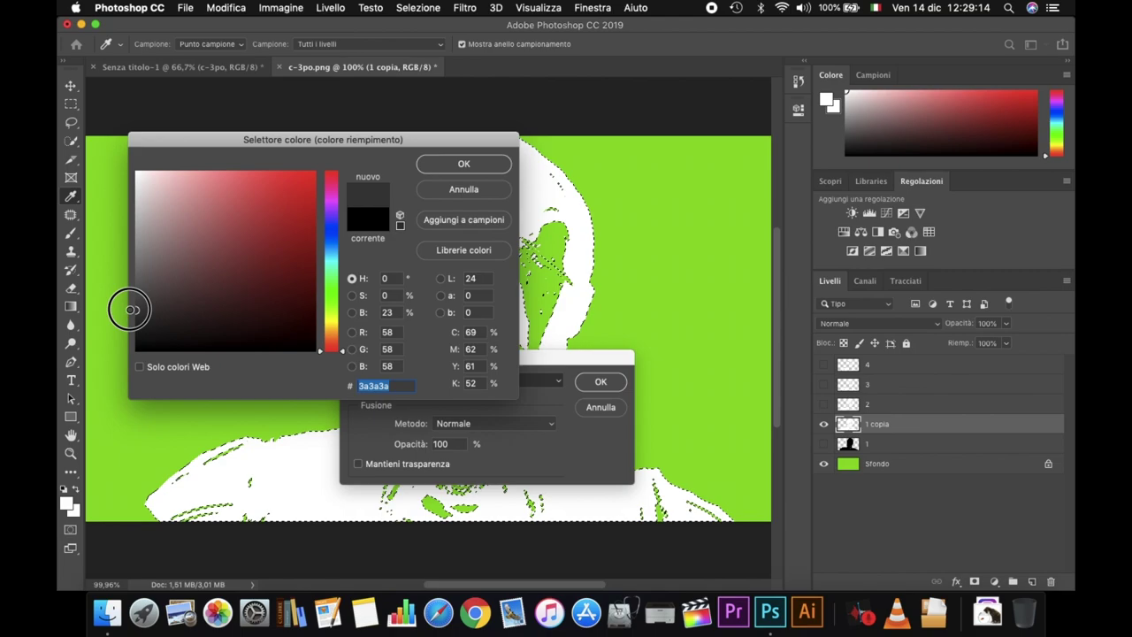
{"action": "left_click", "coordinate": [463, 165]}
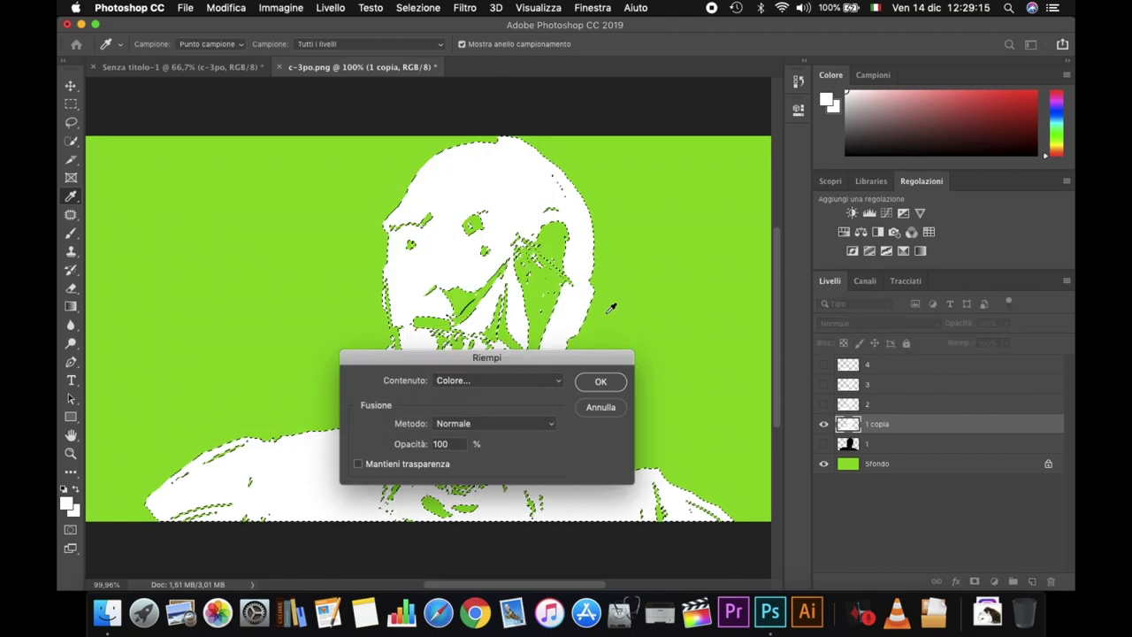
{"action": "left_click", "coordinate": [611, 383]}
Deselect, briefly compare with layer 1, then hide both layer 1 and 1 copia.
{"action": "key", "text": "super+d"}
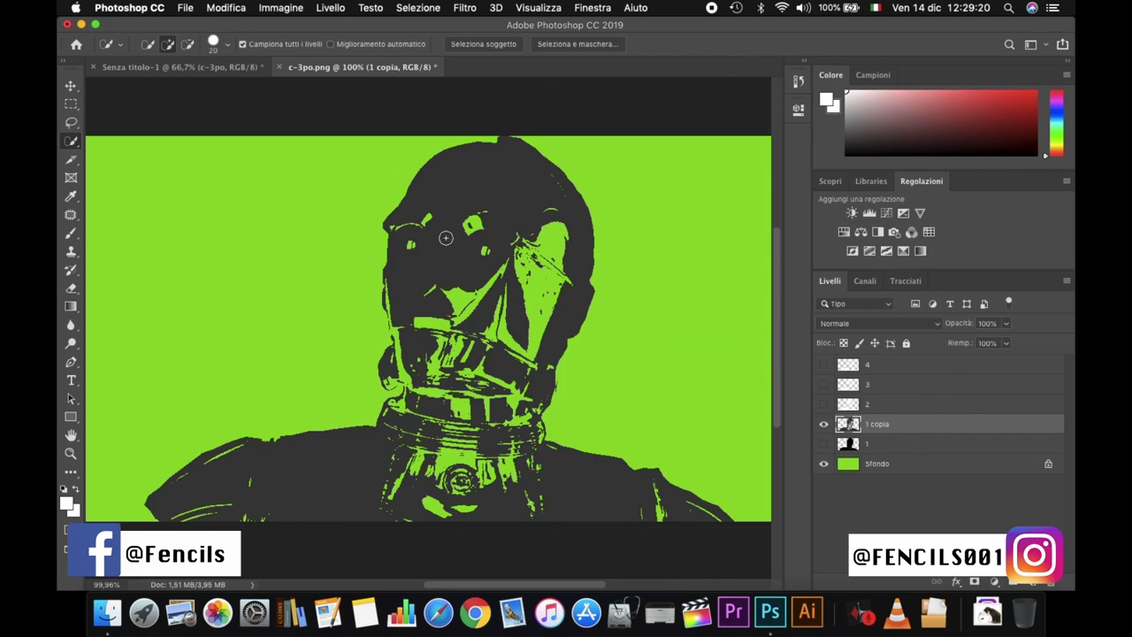
{"action": "left_click", "coordinate": [823, 445]}
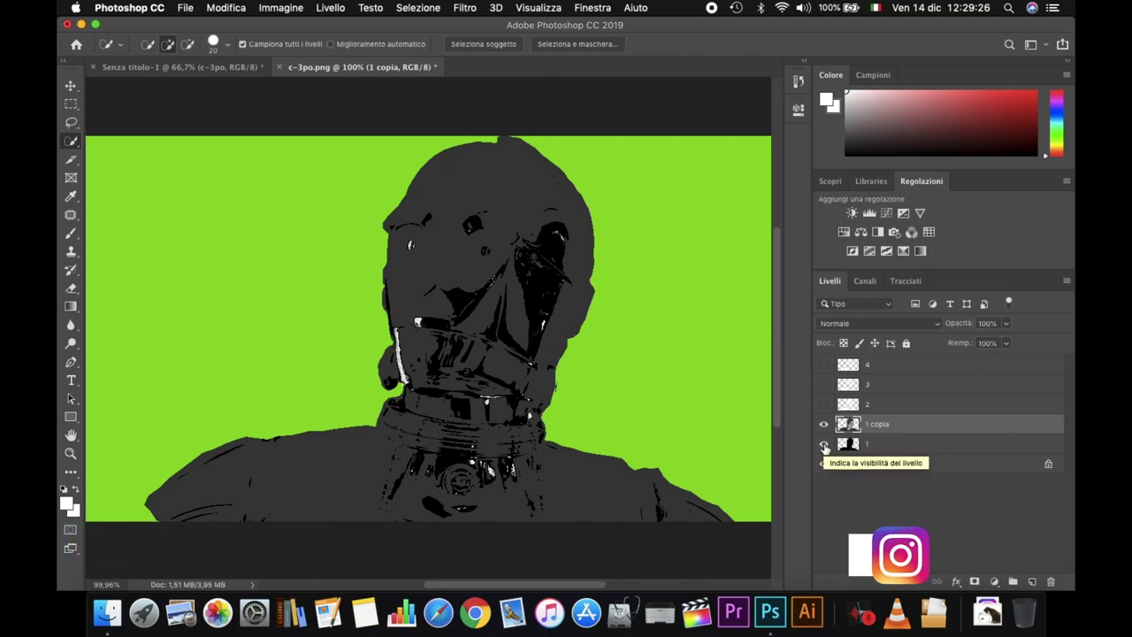
{"action": "left_click", "coordinate": [824, 444]}
{"action": "left_click", "coordinate": [823, 424]}
Show and select layer 2, then select its white C-3PO areas with Color Range.
{"action": "left_click", "coordinate": [876, 406]}
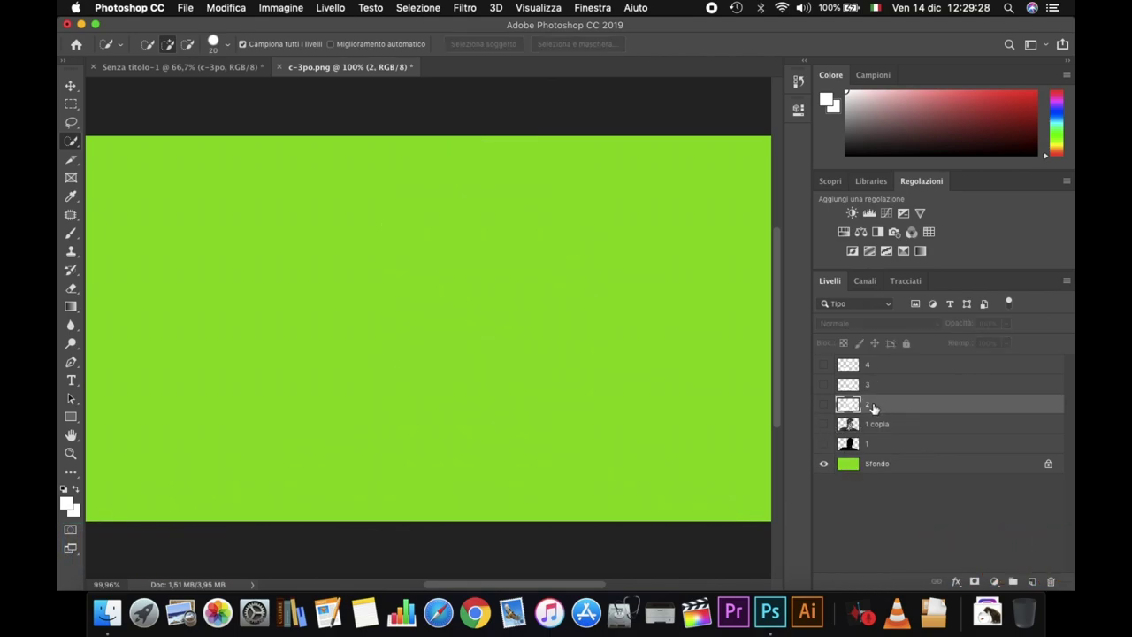
{"action": "left_click", "coordinate": [823, 404]}
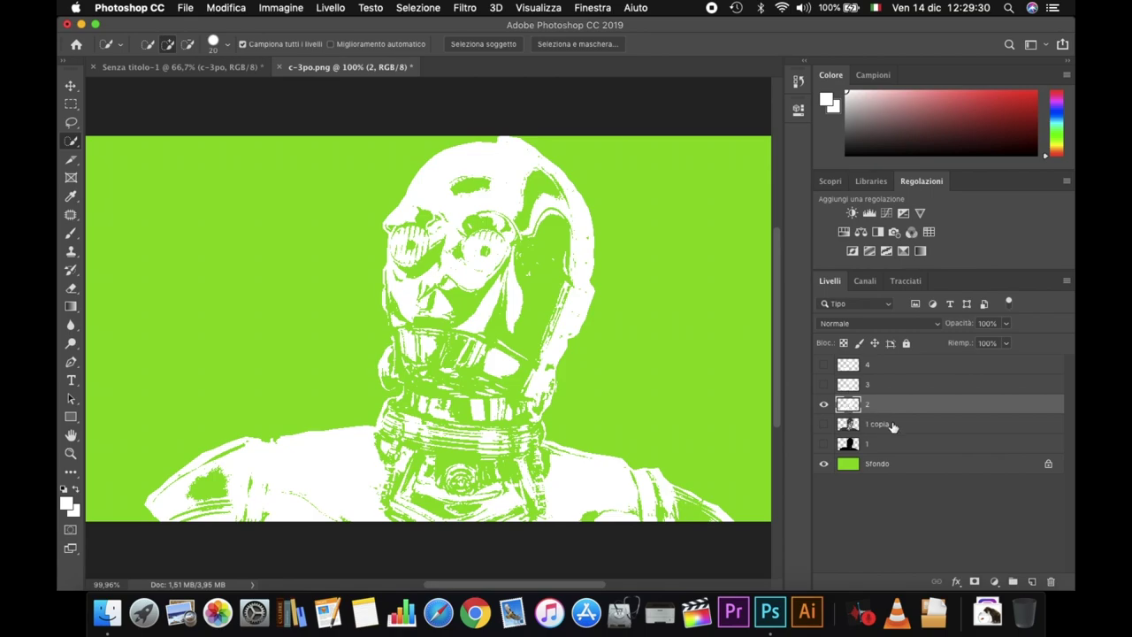
{"action": "right_click", "coordinate": [298, 285]}
{"action": "left_click", "coordinate": [372, 428]}
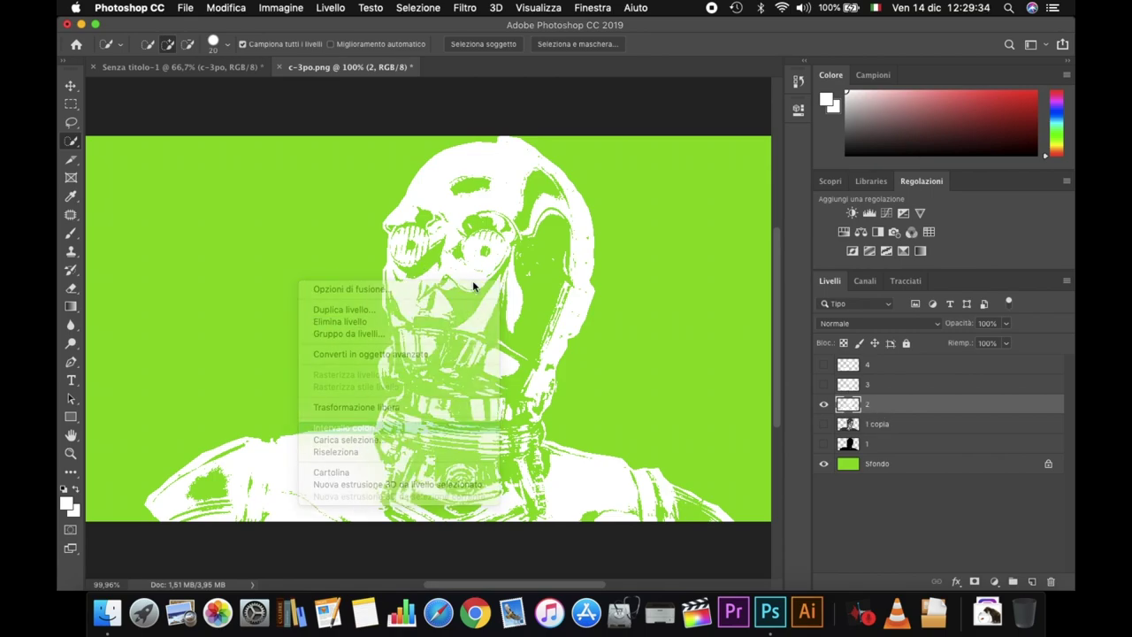
{"action": "left_click", "coordinate": [374, 171]}
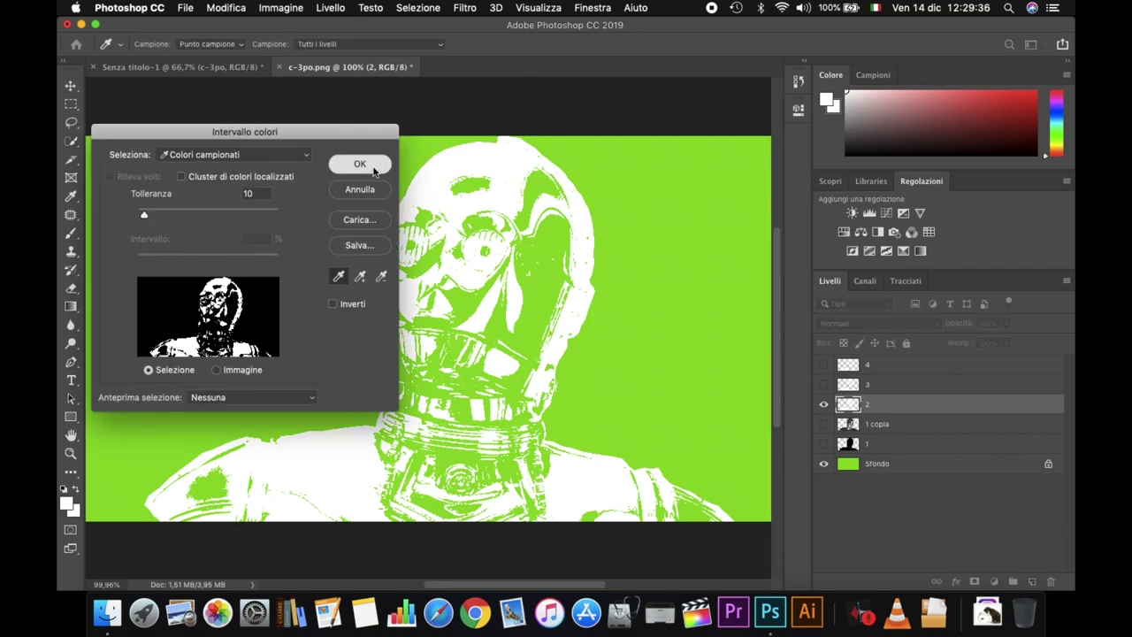
{"action": "left_click", "coordinate": [374, 171]}
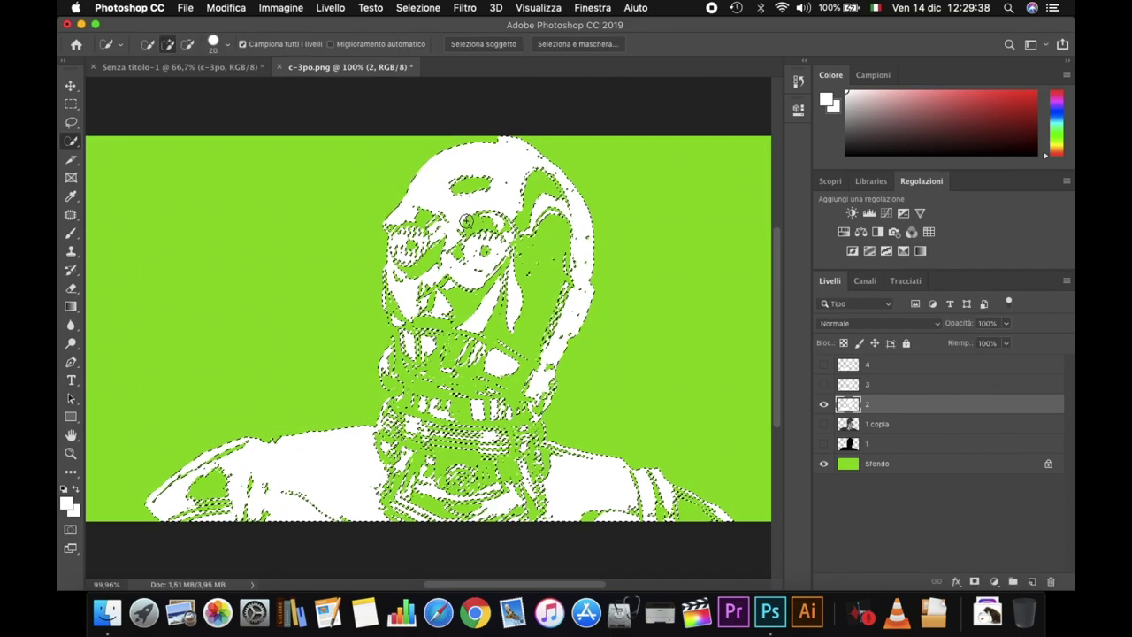
Fill the selection with grey #5d5d5d, deselect, and hide layer 2.
{"action": "right_click", "coordinate": [341, 277]}
{"action": "left_click", "coordinate": [418, 445]}
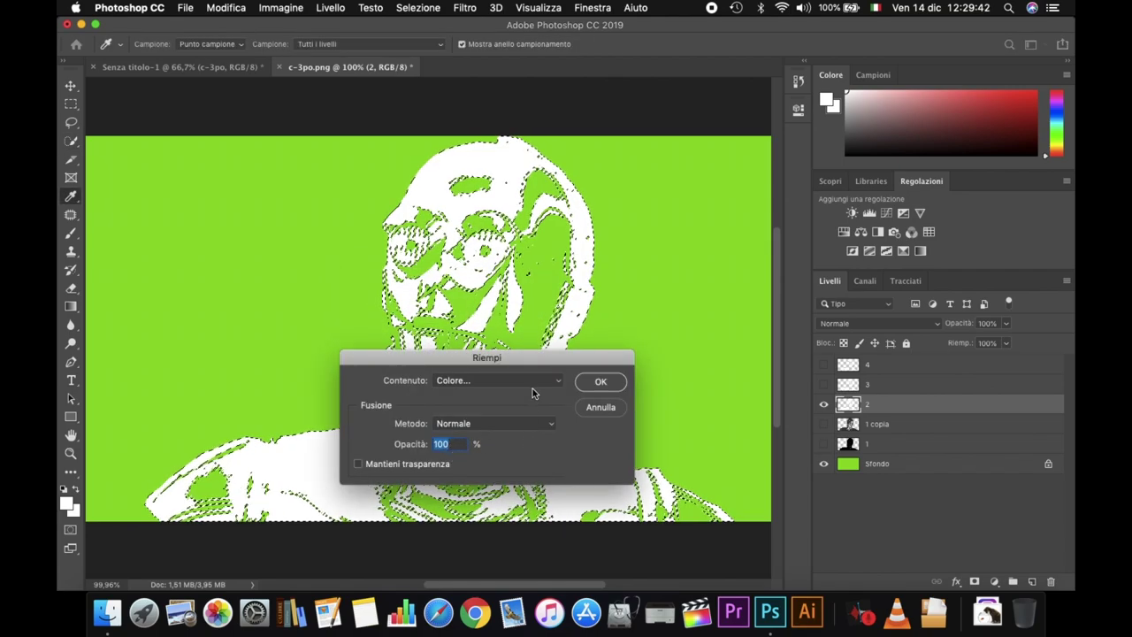
{"action": "left_click", "coordinate": [530, 383]}
{"action": "left_click", "coordinate": [519, 380]}
{"action": "left_click_drag", "start_coordinate": [182, 321], "coordinate": [134, 309]}
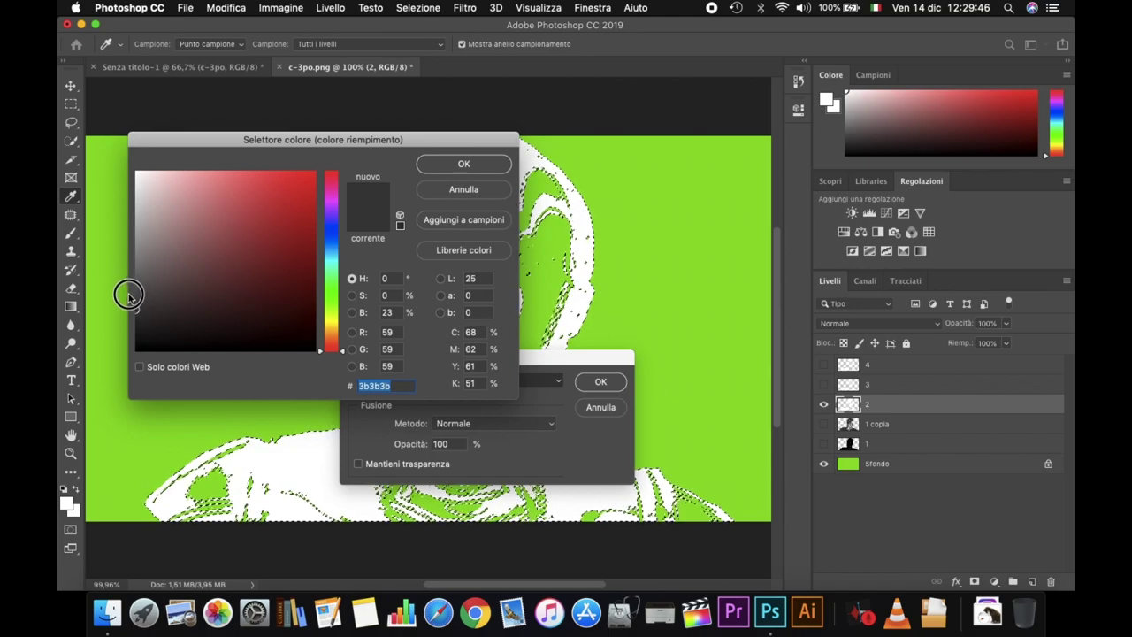
{"action": "left_click_drag", "start_coordinate": [138, 309], "coordinate": [131, 286]}
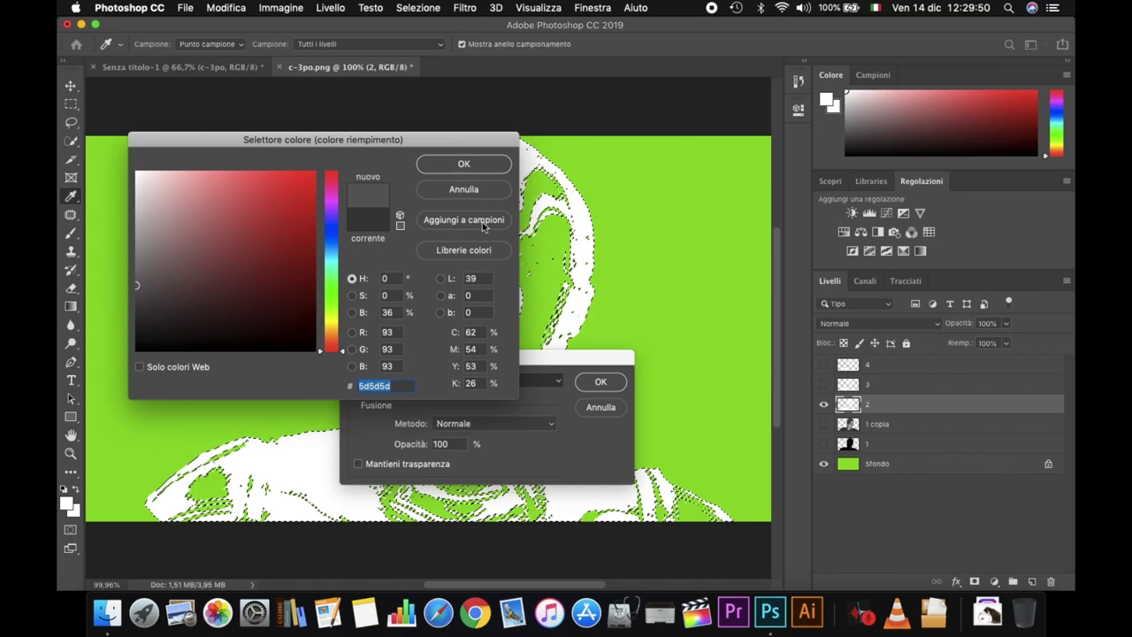
{"action": "left_click", "coordinate": [464, 164]}
{"action": "left_click", "coordinate": [601, 382]}
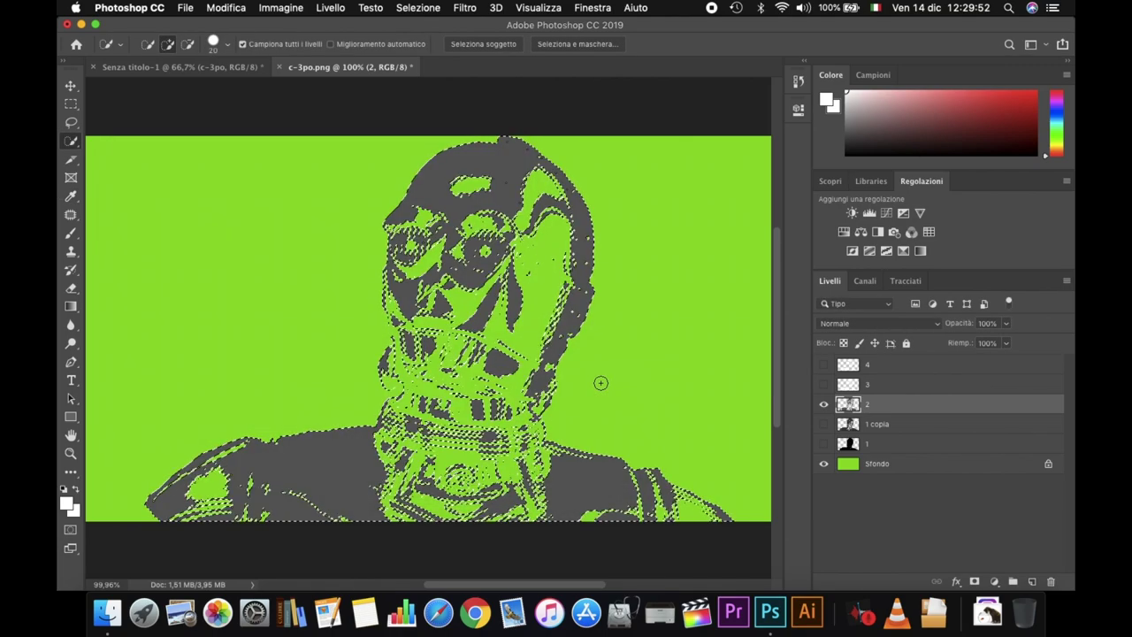
{"action": "key", "text": "ctrl+d"}
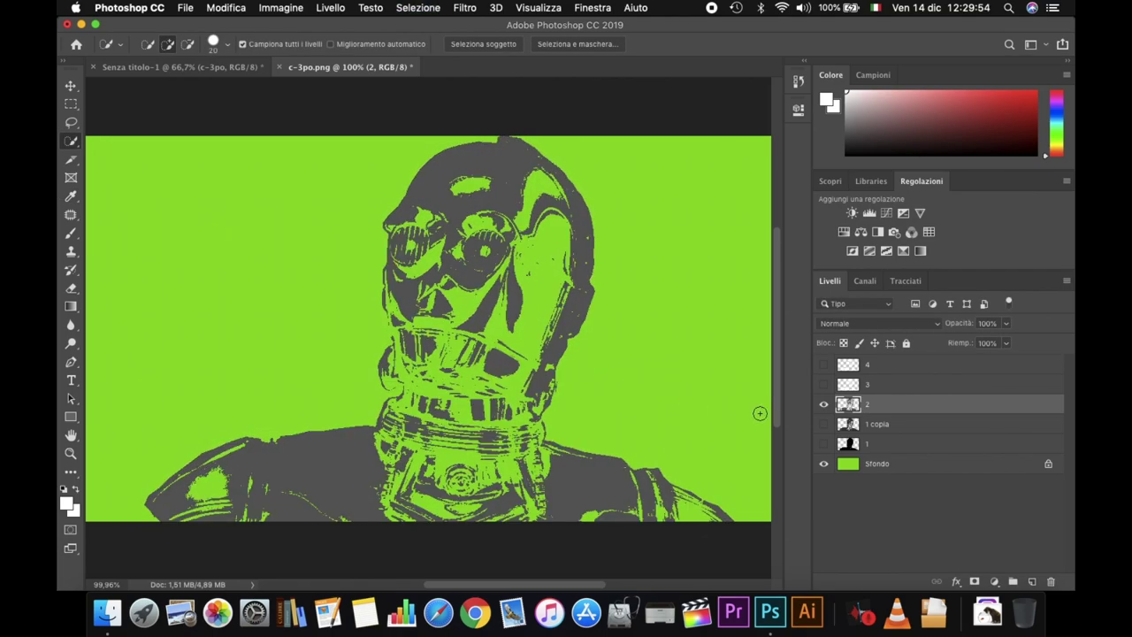
{"action": "left_click", "coordinate": [859, 385]}
Show and select layer 3, then select its white areas with Color Range.
{"action": "left_click", "coordinate": [824, 404]}
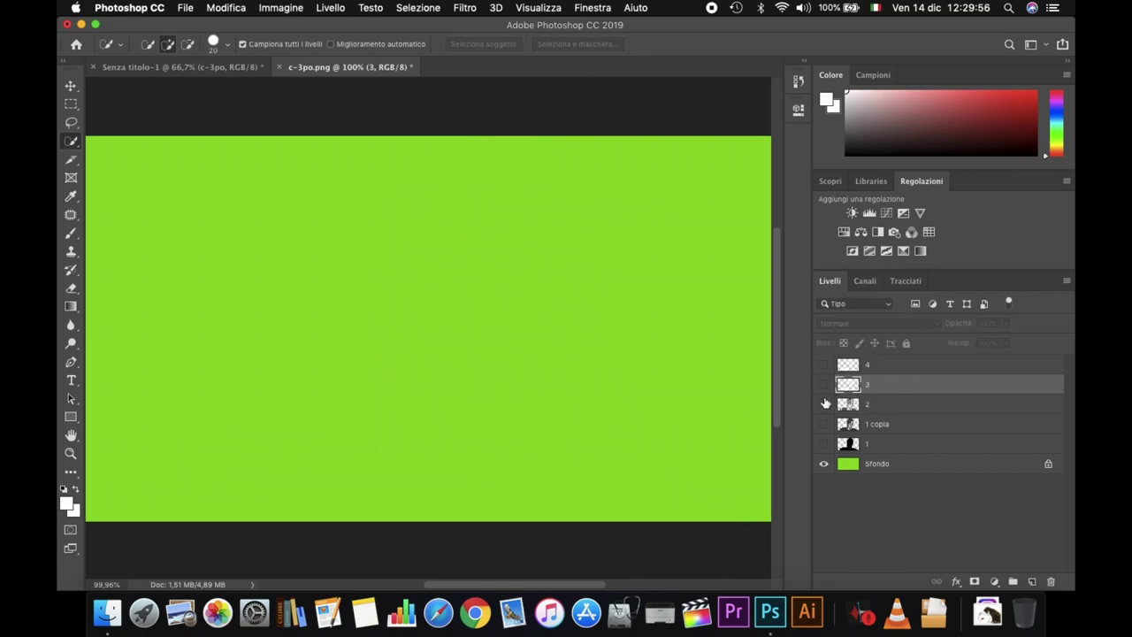
{"action": "left_click", "coordinate": [824, 385]}
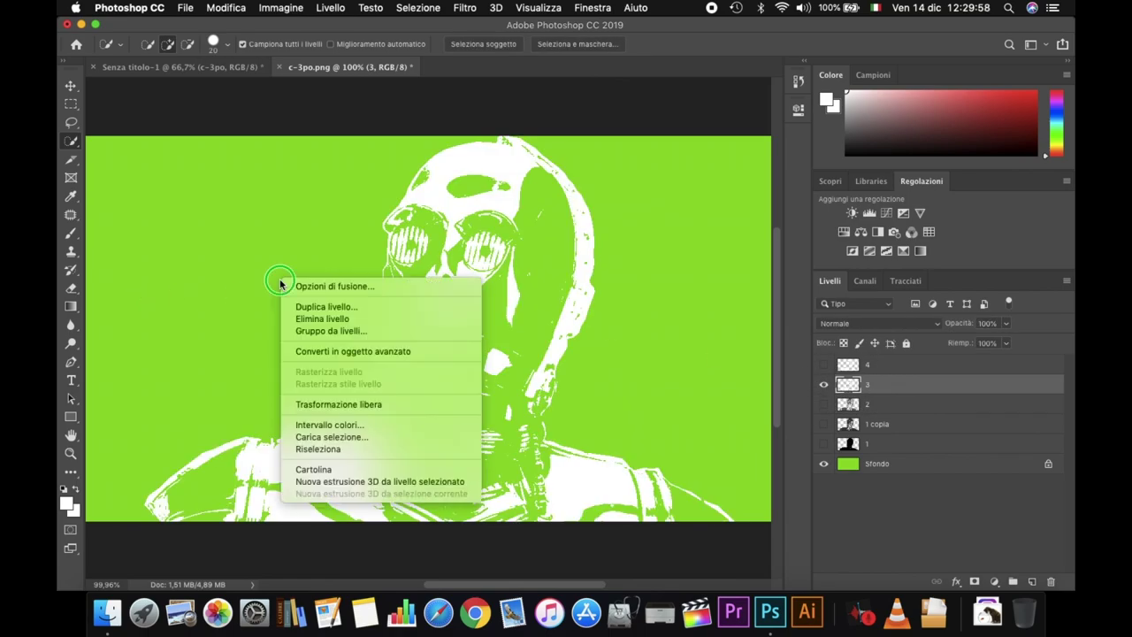
{"action": "right_click", "coordinate": [281, 281]}
{"action": "left_click", "coordinate": [329, 425]}
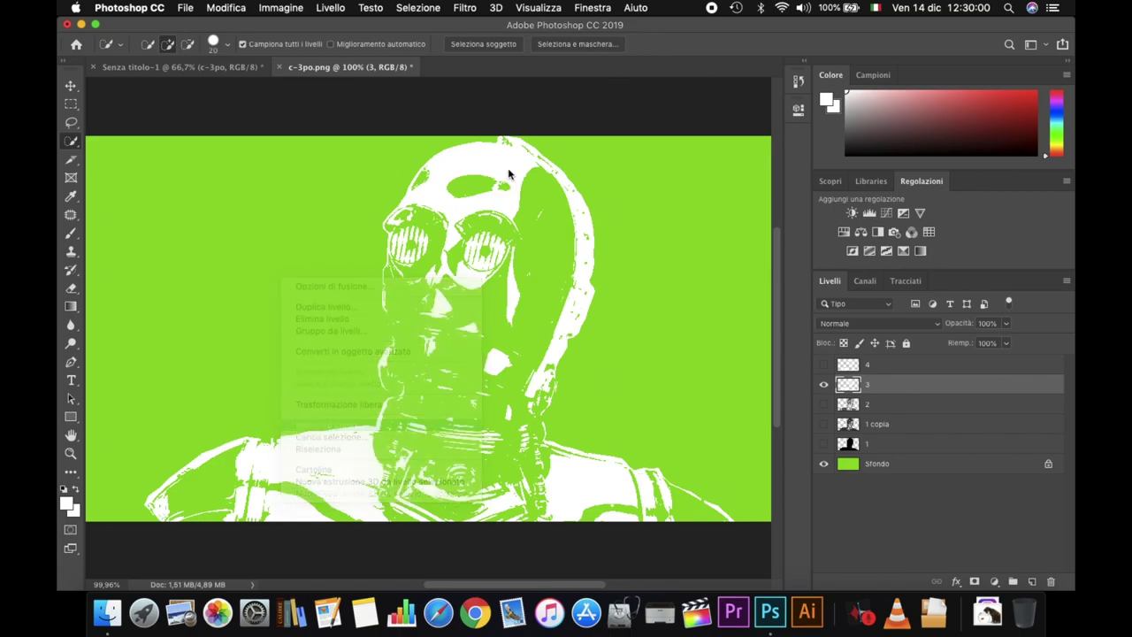
{"action": "left_click", "coordinate": [360, 164]}
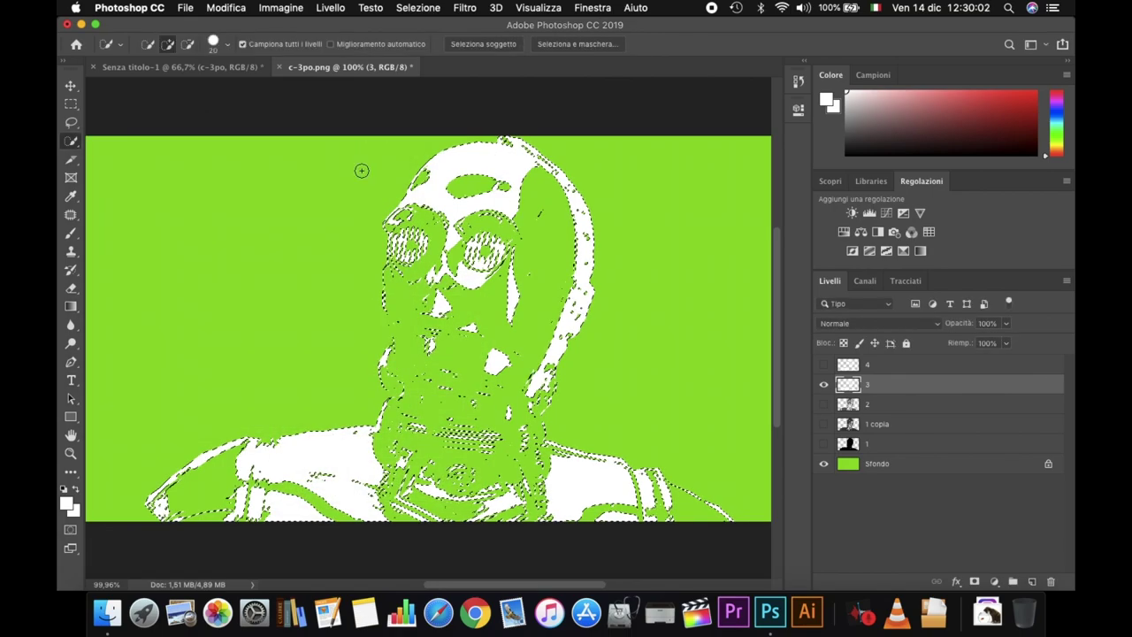
Fill layer 3's selected white areas with lighter grey #8a8a8a.
{"action": "right_click", "coordinate": [335, 289]}
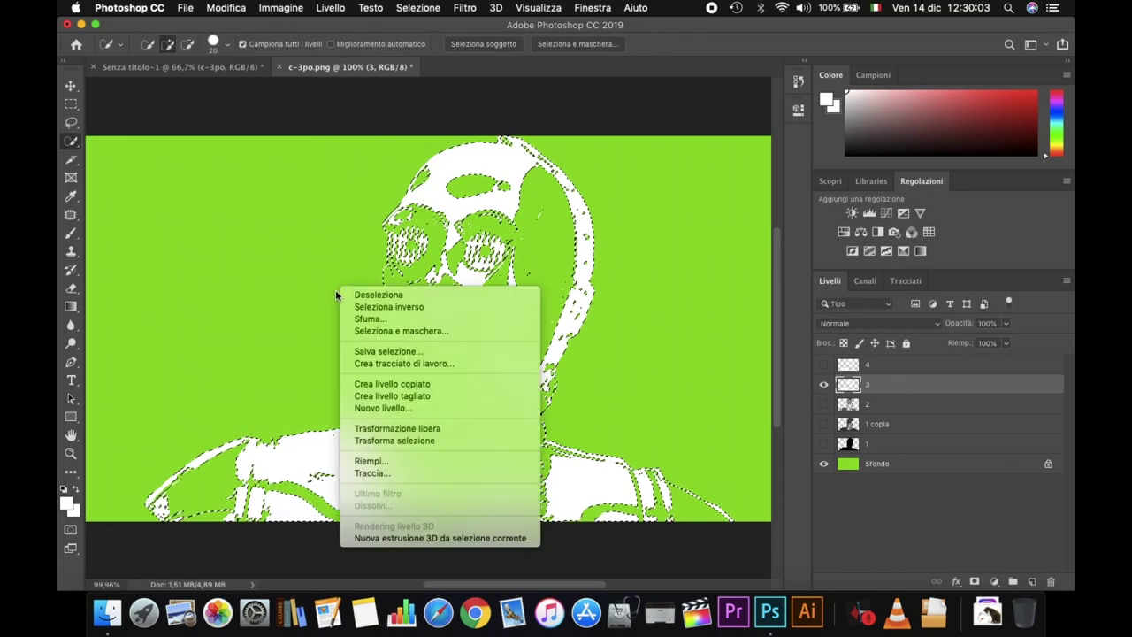
{"action": "left_click", "coordinate": [406, 461]}
{"action": "left_click", "coordinate": [535, 381]}
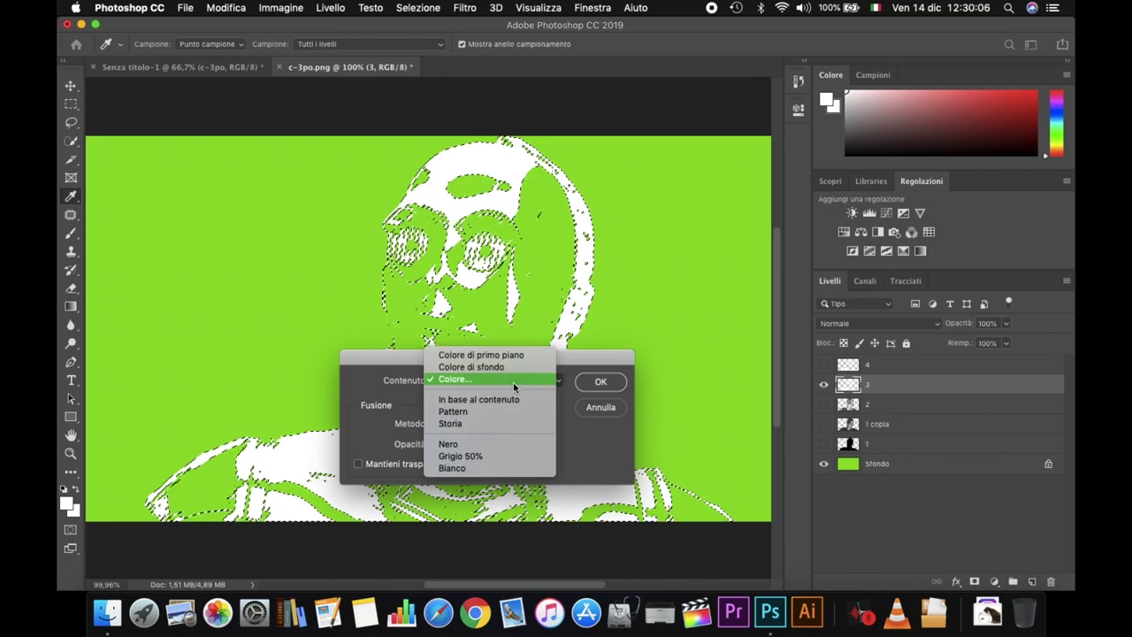
{"action": "left_click", "coordinate": [513, 381]}
{"action": "left_click_drag", "start_coordinate": [136, 288], "coordinate": [124, 249]}
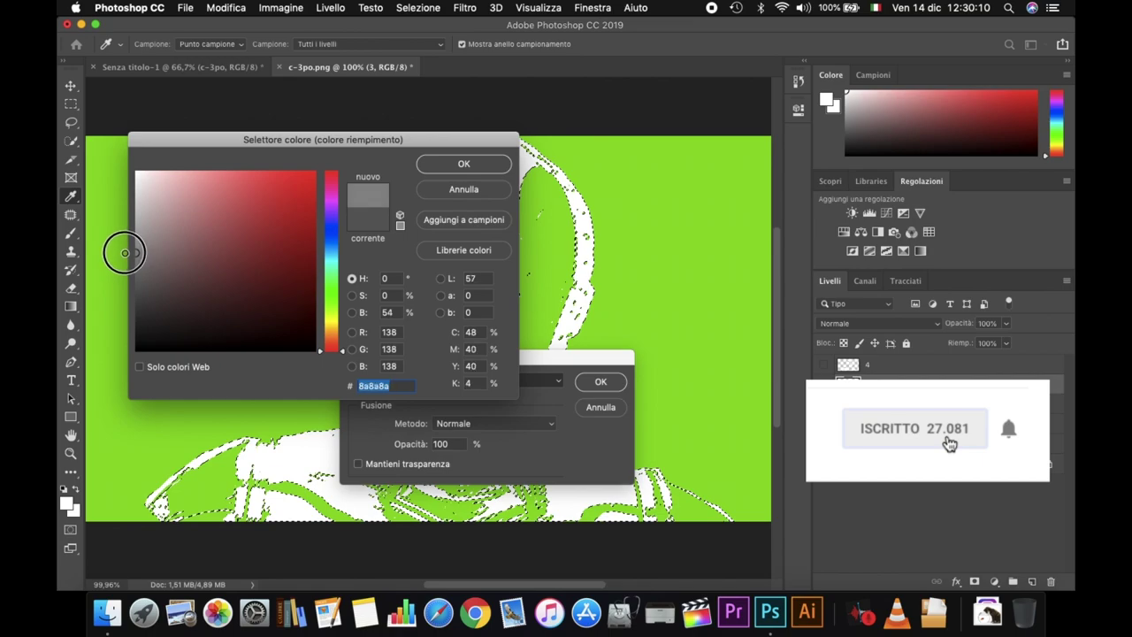
{"action": "left_click", "coordinate": [478, 163]}
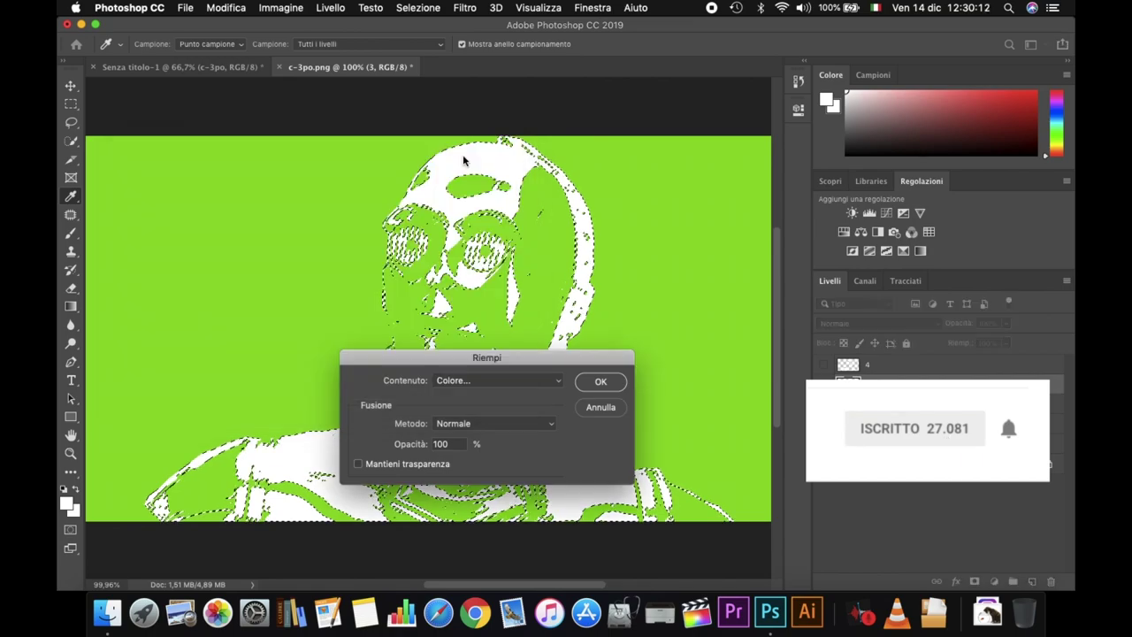
{"action": "left_click", "coordinate": [609, 385]}
Deselect, hide layer 3, and briefly show and select layer 4 before hiding it.
{"action": "key", "text": "w"}
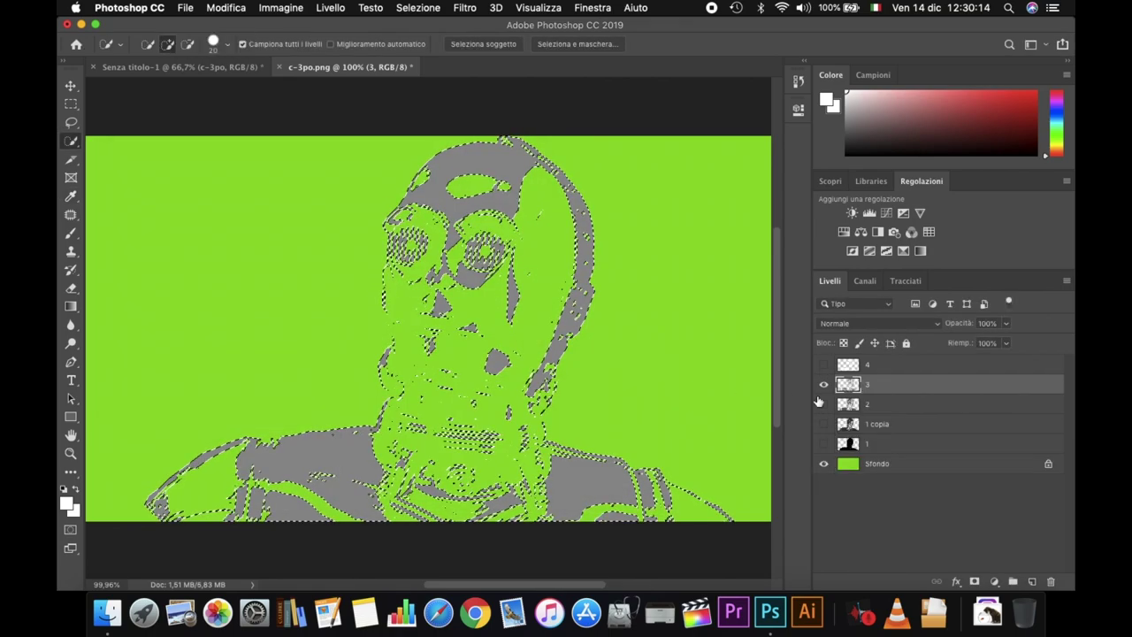
{"action": "key", "text": "ctrl+d"}
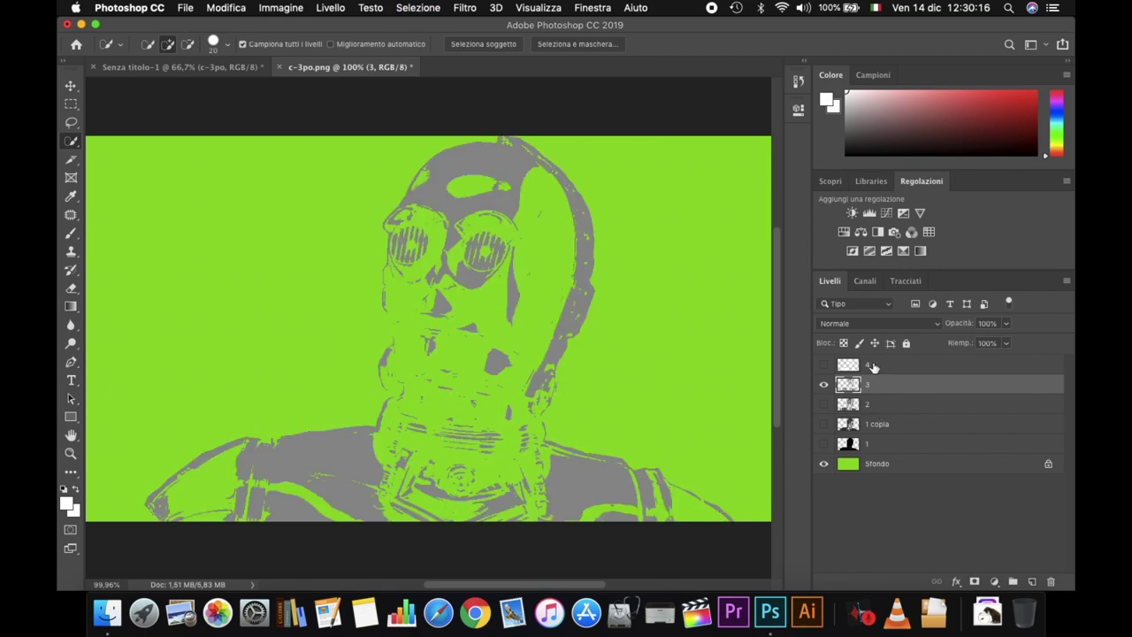
{"action": "left_click", "coordinate": [824, 364]}
{"action": "left_click", "coordinate": [824, 384]}
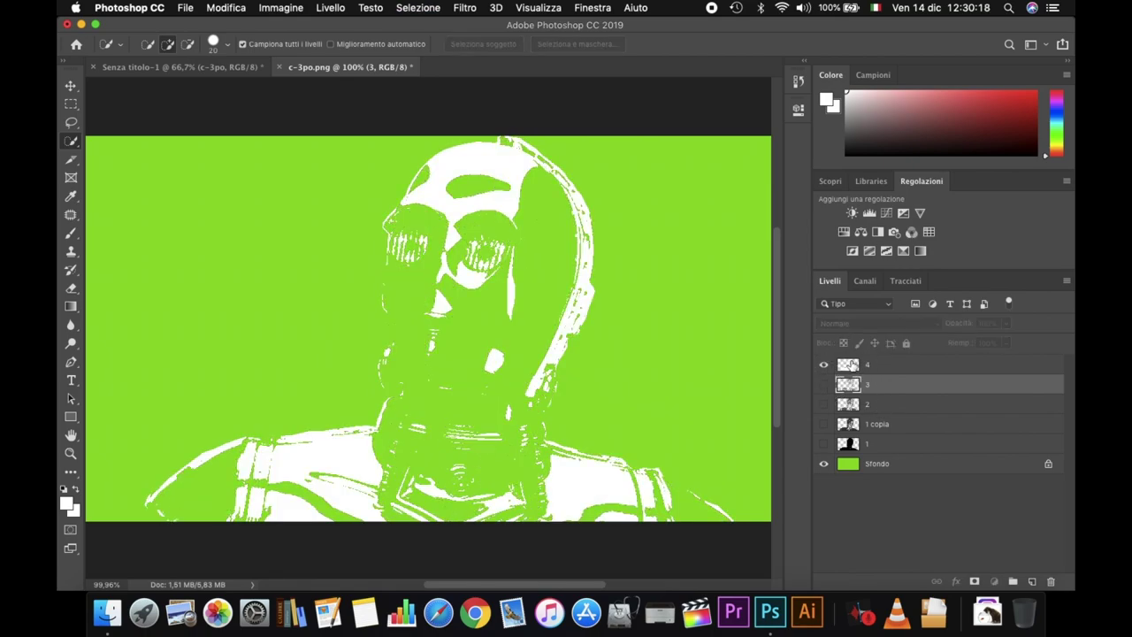
{"action": "left_click", "coordinate": [851, 365]}
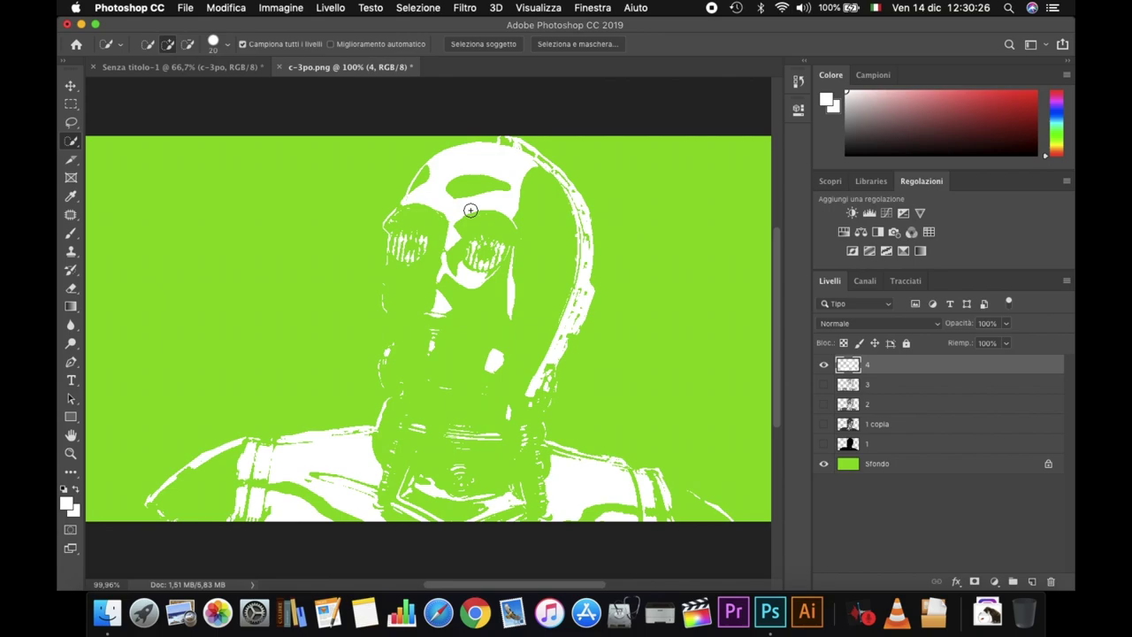
{"action": "left_click", "coordinate": [824, 365]}
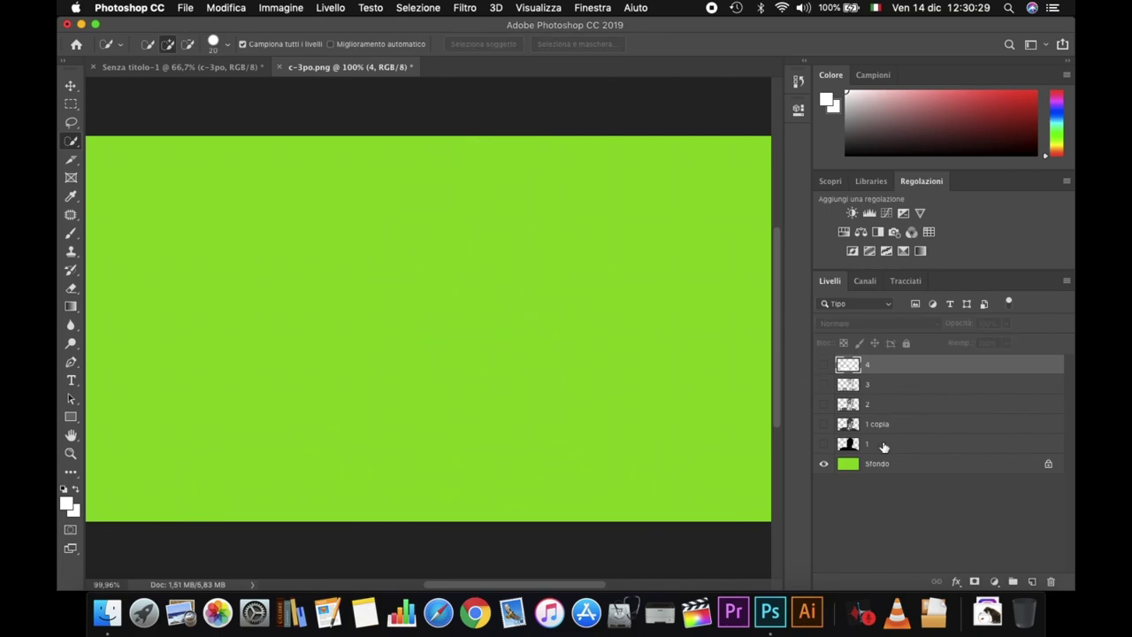
Turn layers 1, 1 copia, 2, 3 and 4 all visible over the green background.
{"action": "left_click", "coordinate": [824, 445]}
{"action": "left_click", "coordinate": [823, 424]}
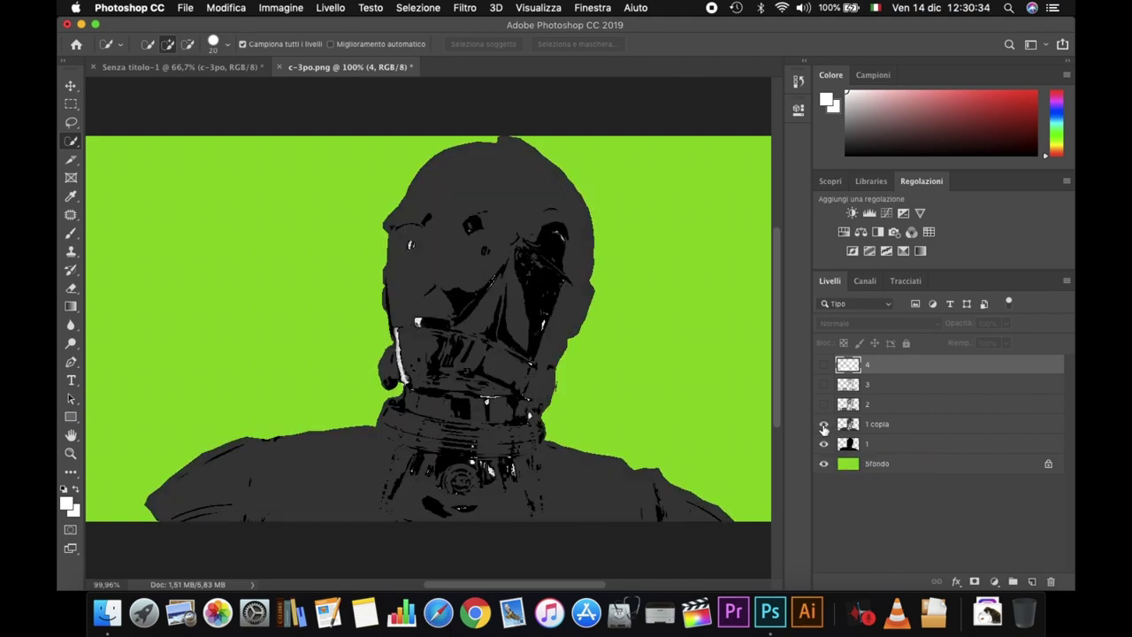
{"action": "left_click", "coordinate": [823, 405]}
{"action": "left_click", "coordinate": [824, 384]}
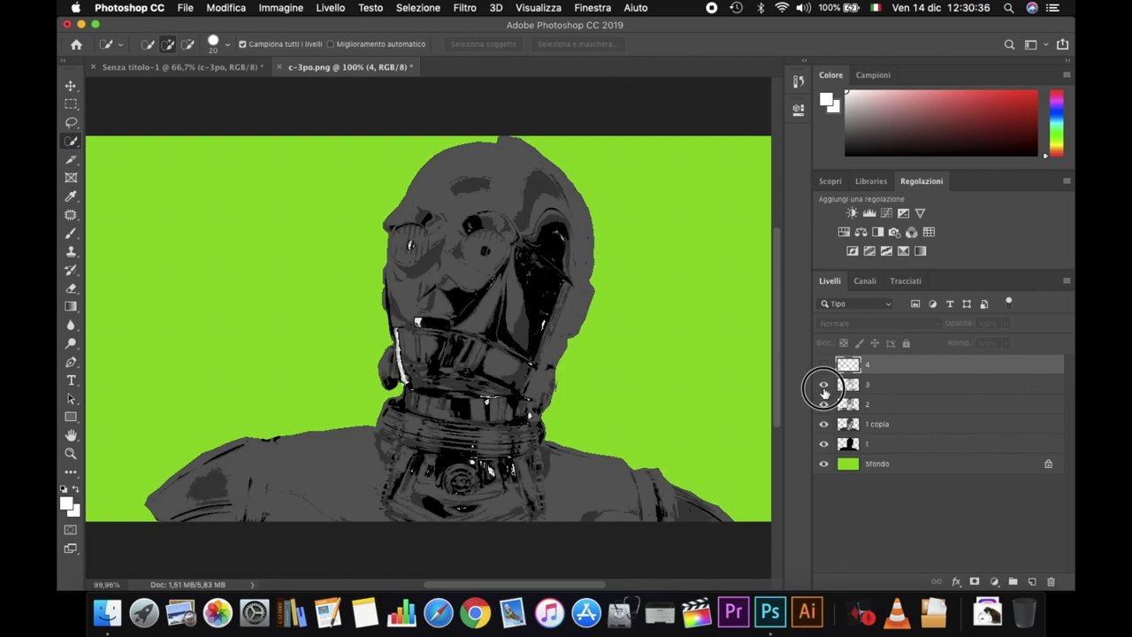
{"action": "left_click", "coordinate": [825, 365]}
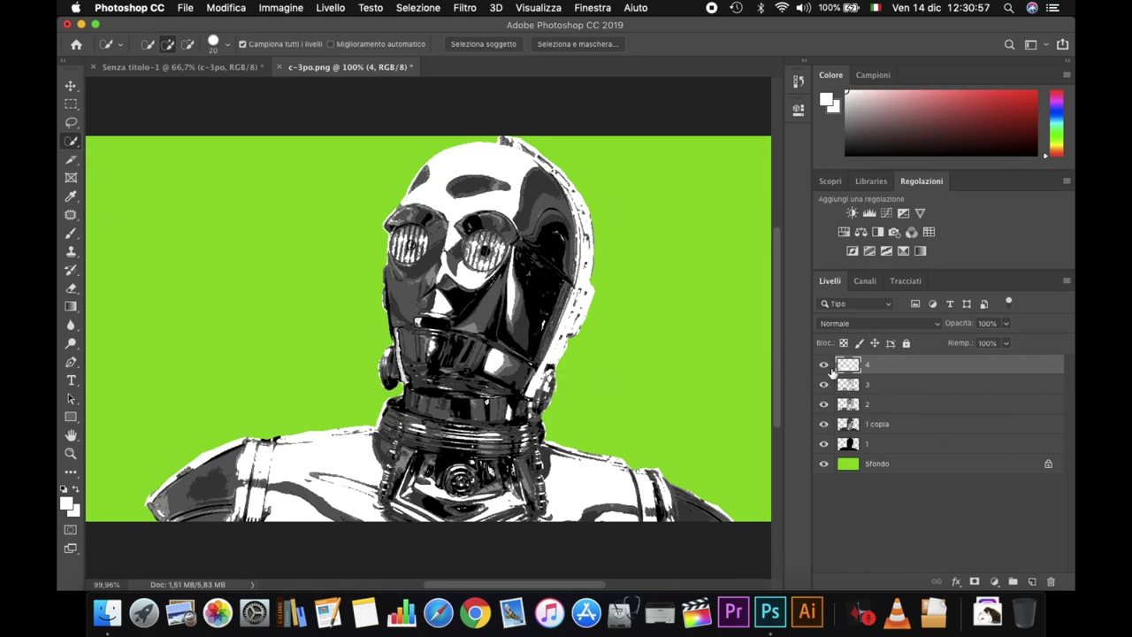
Hide layers 1–4, show and select 1 copia, then turn layers 2–4 back on.
{"action": "left_click_drag", "start_coordinate": [823, 370], "coordinate": [823, 449]}
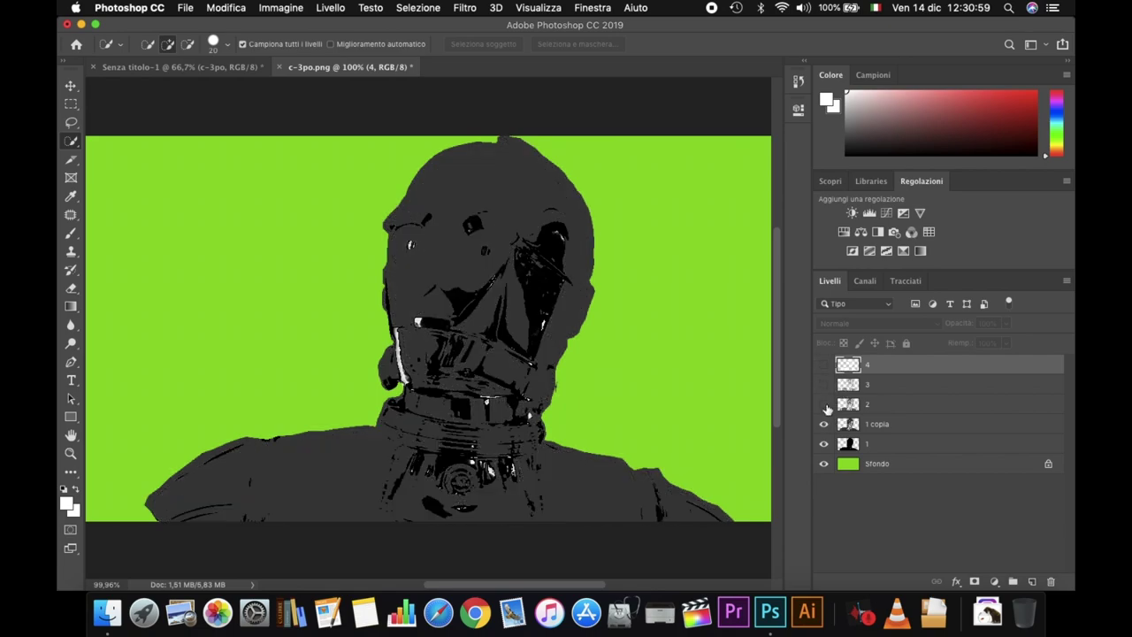
{"action": "left_click", "coordinate": [823, 443]}
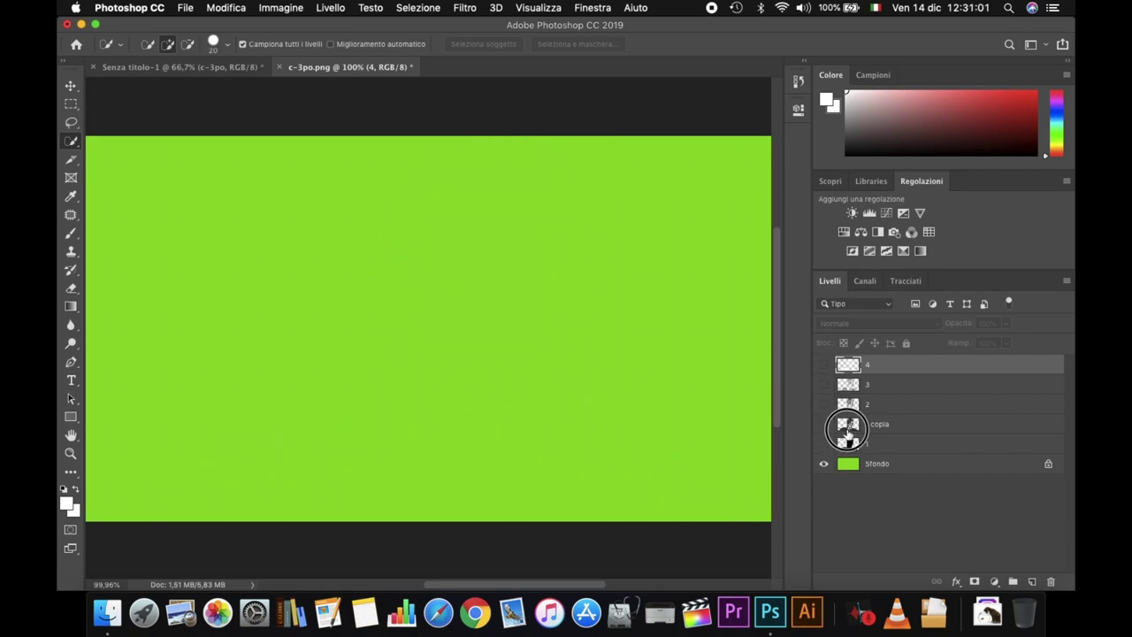
{"action": "left_click", "coordinate": [847, 424]}
{"action": "left_click", "coordinate": [823, 425]}
{"action": "mouse_move", "coordinate": [822, 404]}
{"action": "left_mouse_down"}
{"action": "mouse_move", "coordinate": [823, 366]}
{"action": "mouse_move", "coordinate": [823, 404]}
{"action": "left_mouse_up"}
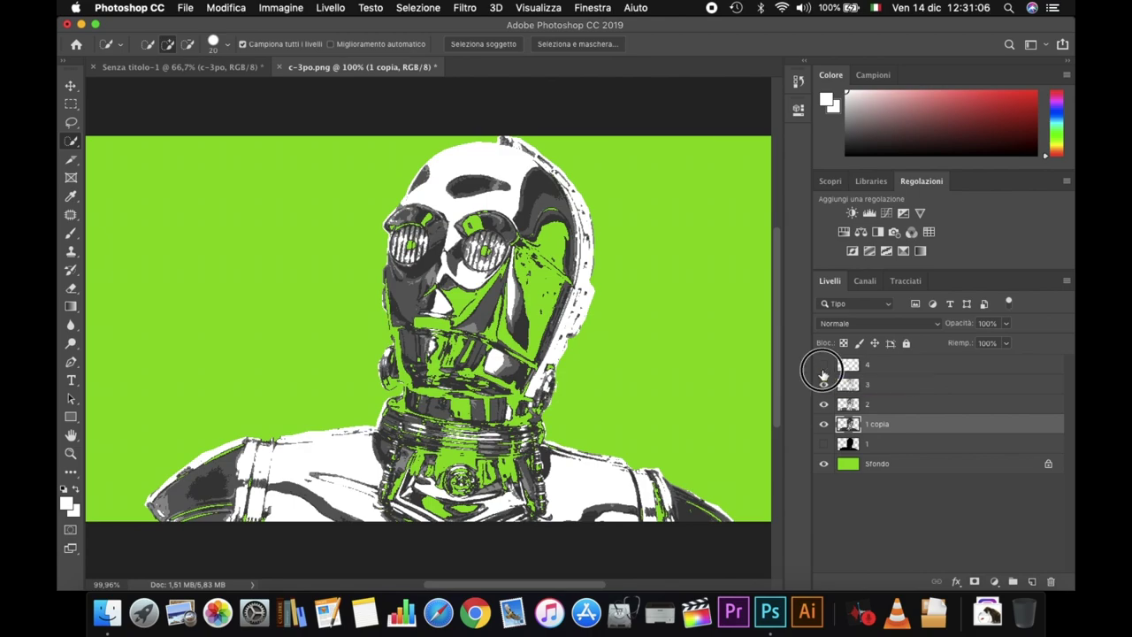
Compare layer 1's black silhouette with 1 copia, leaving only 1 copia visible.
{"action": "left_click", "coordinate": [823, 425]}
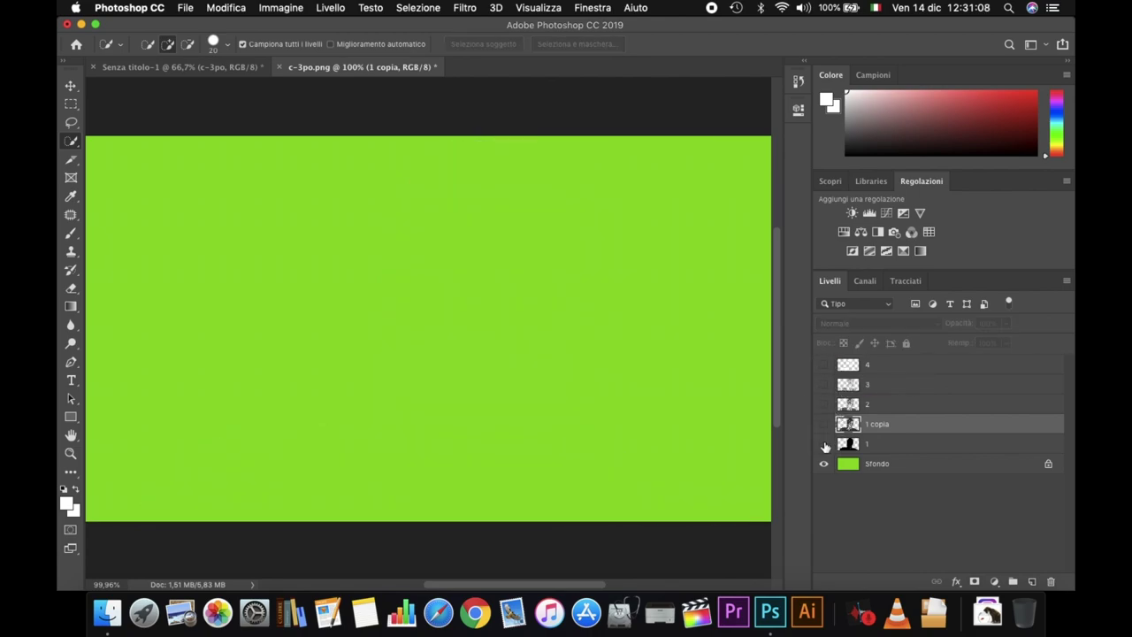
{"action": "left_click", "coordinate": [824, 444]}
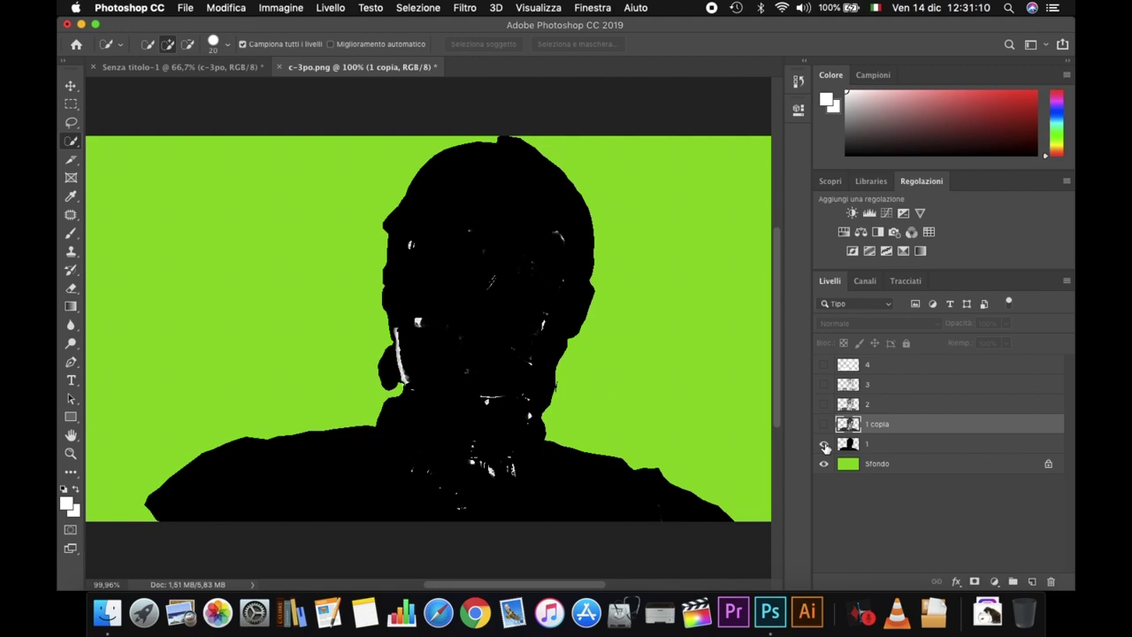
{"action": "left_click", "coordinate": [823, 444]}
{"action": "left_click", "coordinate": [824, 444]}
{"action": "left_click", "coordinate": [824, 444]}
{"action": "left_click", "coordinate": [825, 424]}
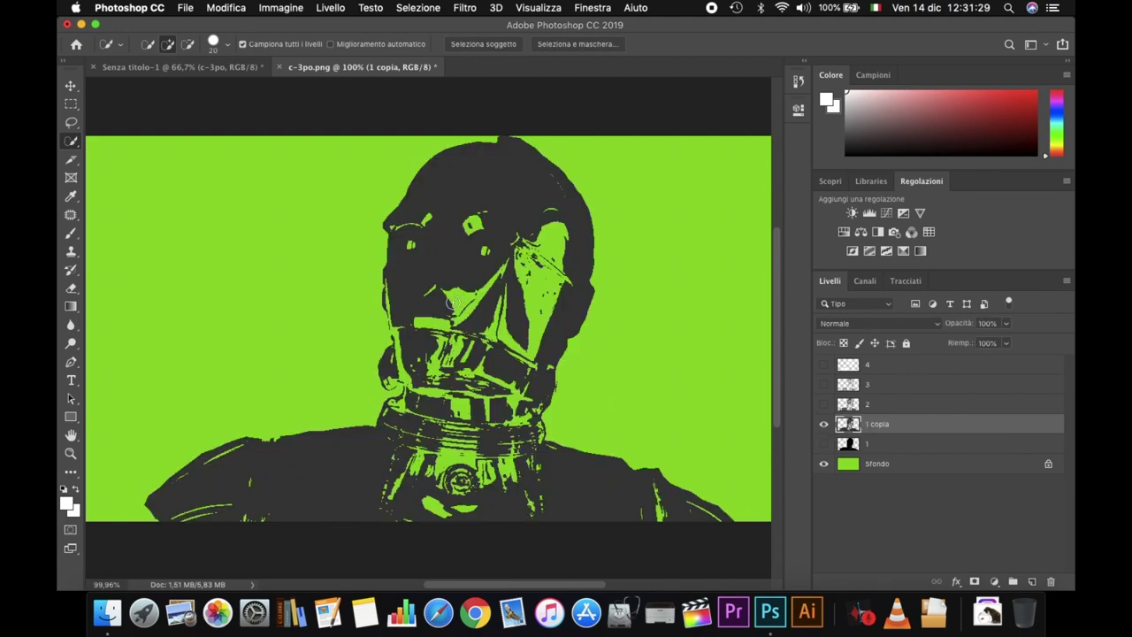
Select the dark grey areas of layer 1 copia with Intervallo colori.
{"action": "right_click", "coordinate": [326, 299]}
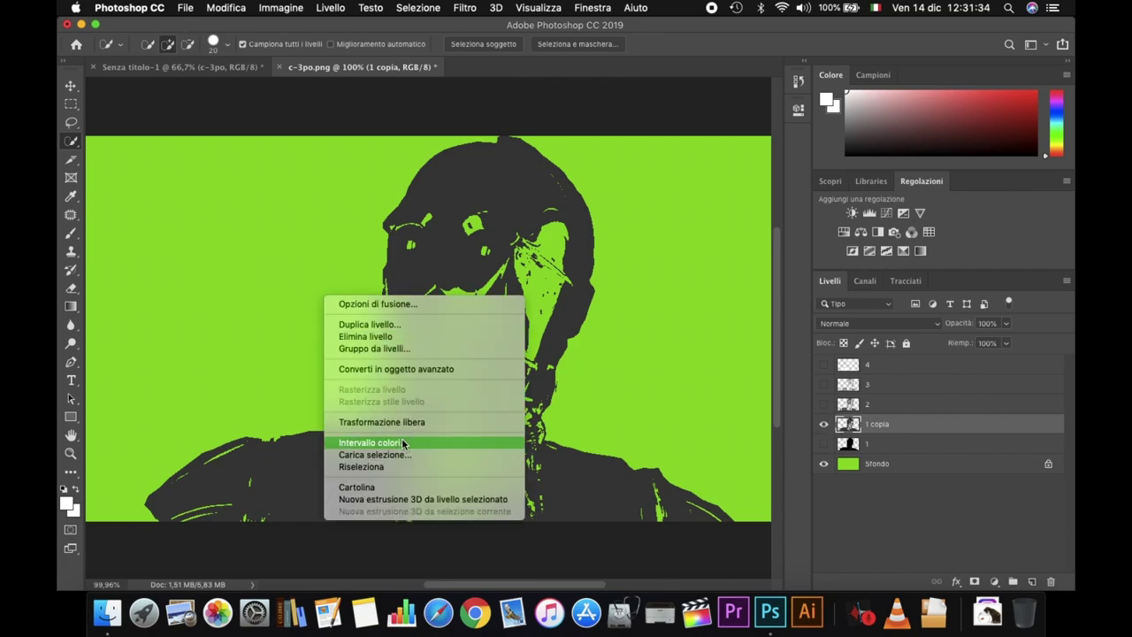
{"action": "left_click", "coordinate": [402, 442]}
{"action": "left_click", "coordinate": [373, 169]}
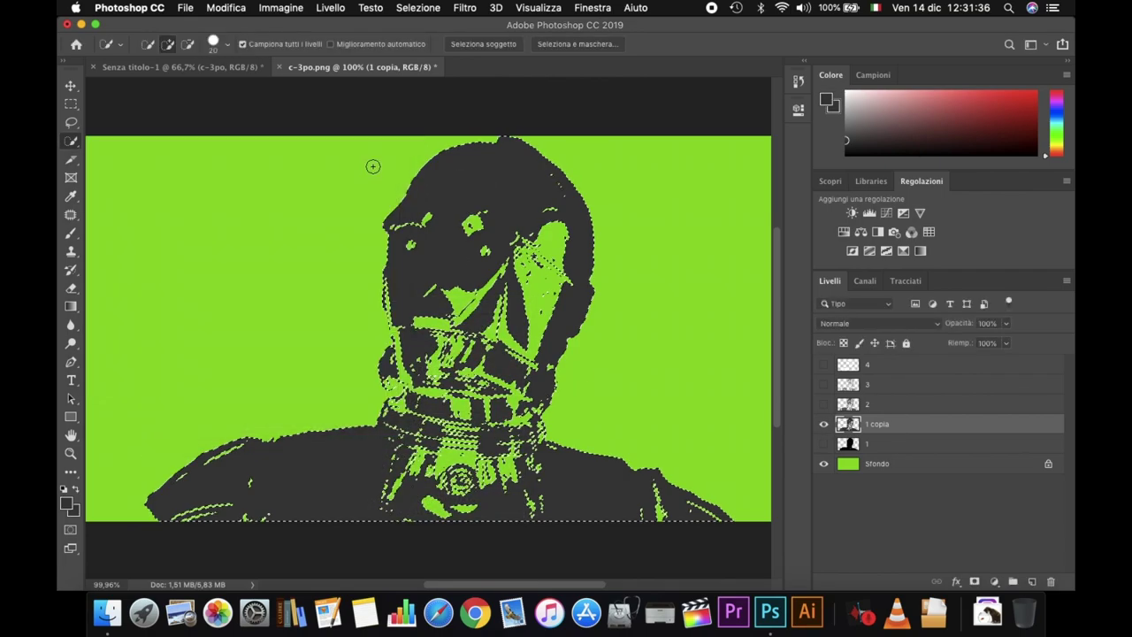
Fill the selected grey with Nero (black) and deselect.
{"action": "right_click", "coordinate": [411, 244]}
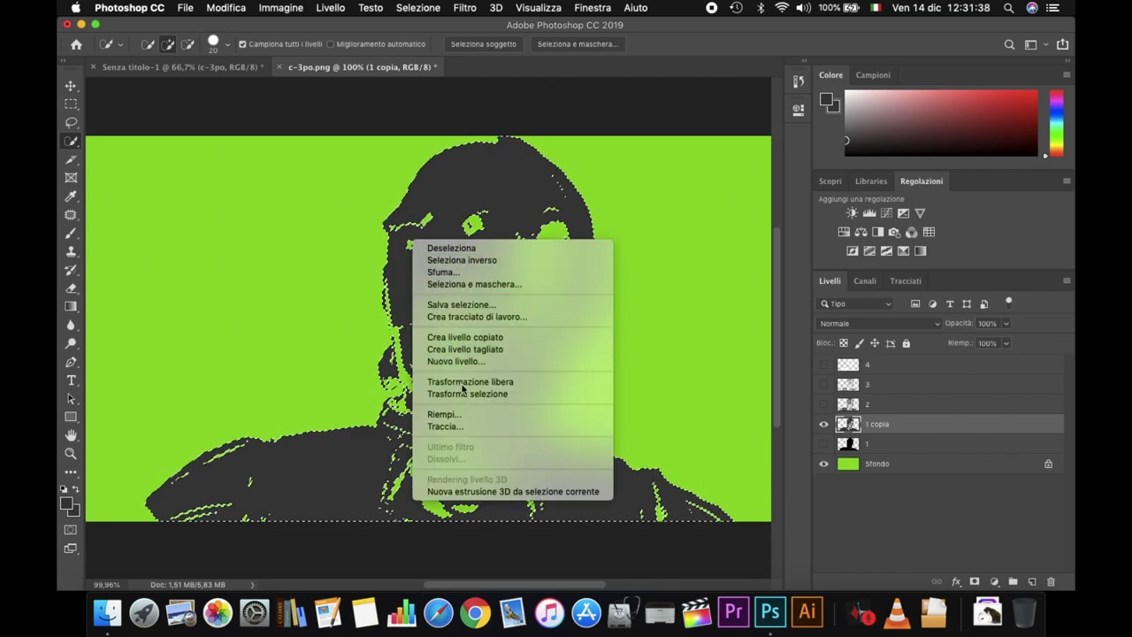
{"action": "left_click", "coordinate": [471, 414]}
{"action": "left_click", "coordinate": [526, 380]}
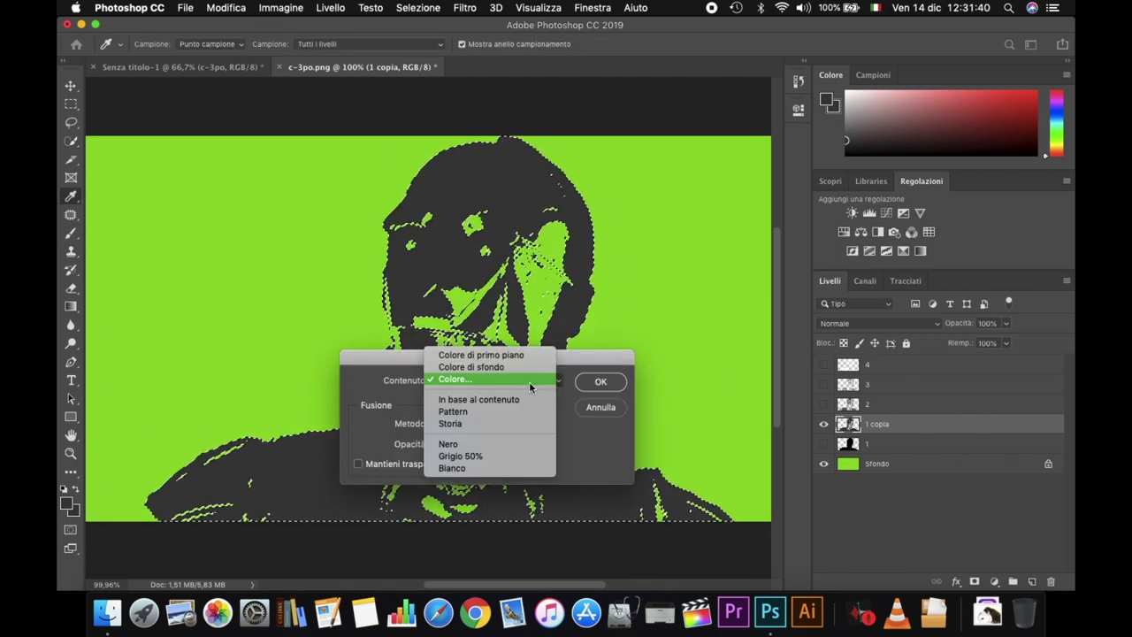
{"action": "left_click", "coordinate": [477, 443]}
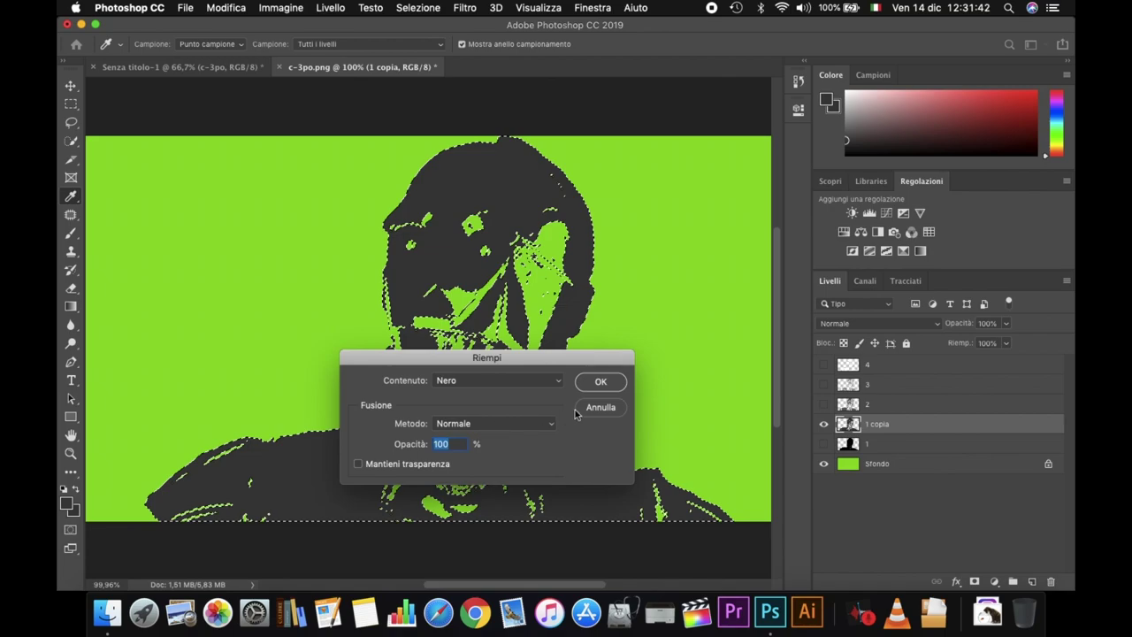
{"action": "left_click", "coordinate": [600, 382]}
{"action": "left_click", "coordinate": [601, 381]}
{"action": "key", "text": "ctrl+d"}
{"action": "key", "text": "w"}
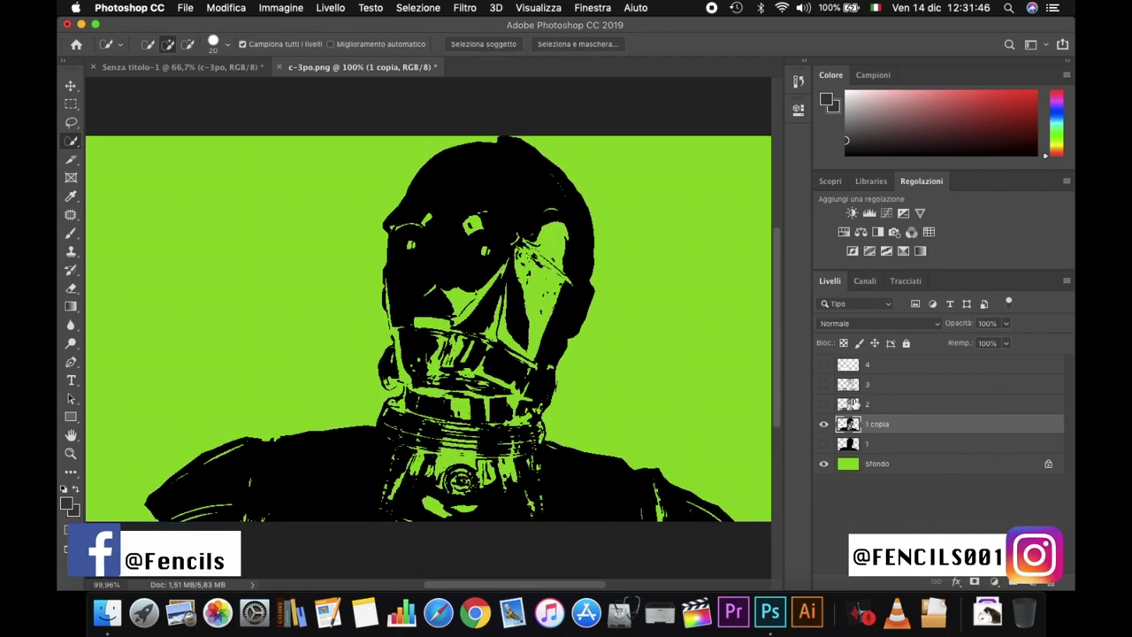
{"action": "left_click", "coordinate": [854, 404]}
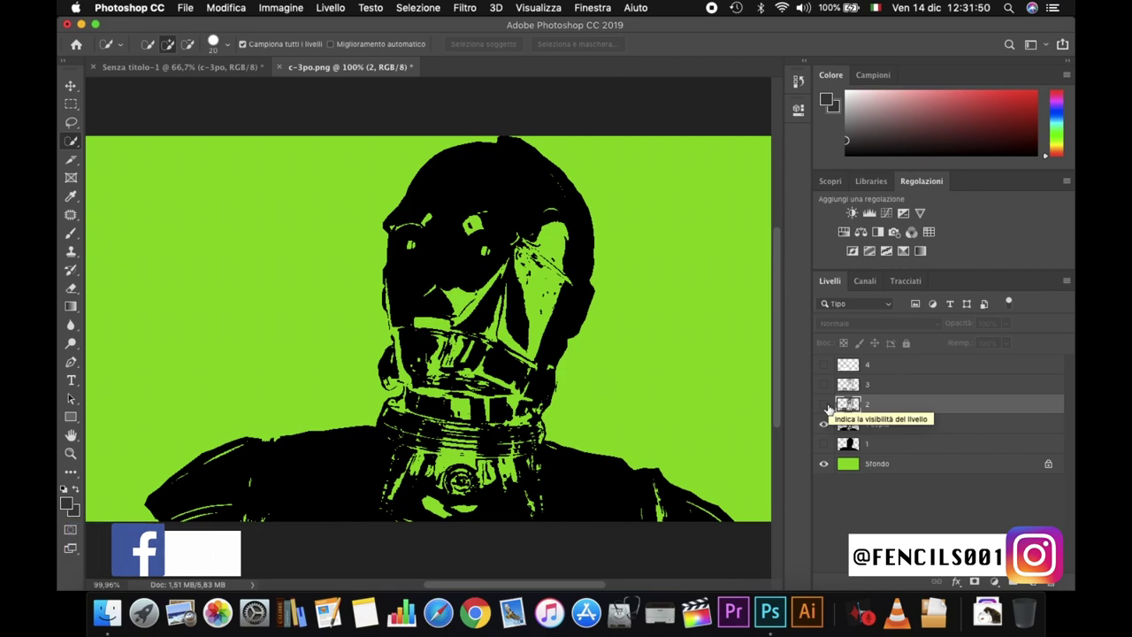
Show layer 2, hide 1 copia, sample layer 2's grey, then cancel and hide it.
{"action": "left_click", "coordinate": [823, 405]}
{"action": "left_click", "coordinate": [824, 423]}
{"action": "left_click", "coordinate": [418, 7]}
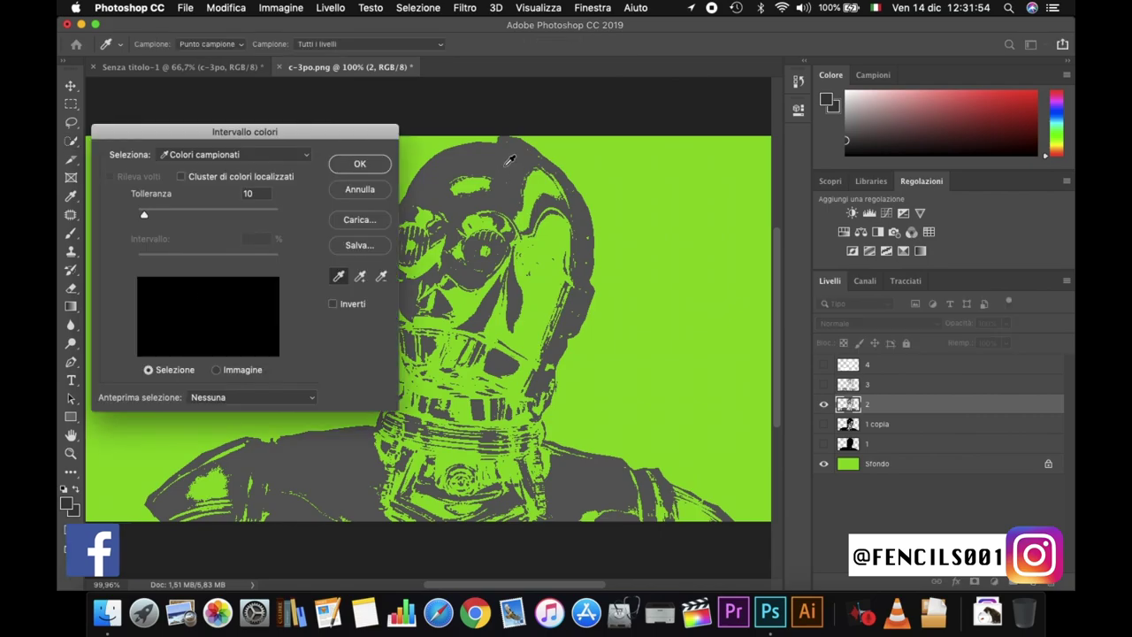
{"action": "left_click", "coordinate": [362, 162]}
{"action": "right_click", "coordinate": [473, 290]}
{"action": "key", "text": "Escape"}
{"action": "left_click", "coordinate": [823, 404]}
Show and select layer 3, fill its grey areas with black, then hide it.
{"action": "left_click", "coordinate": [823, 384]}
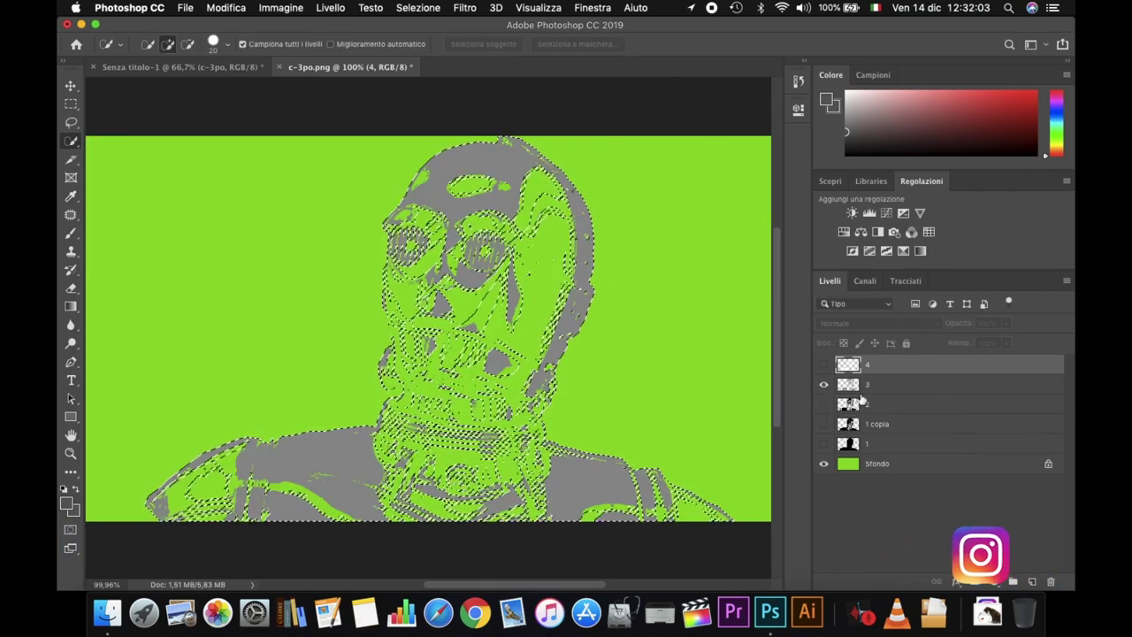
{"action": "left_click", "coordinate": [867, 384]}
{"action": "right_click", "coordinate": [659, 350]}
{"action": "right_click", "coordinate": [698, 290]}
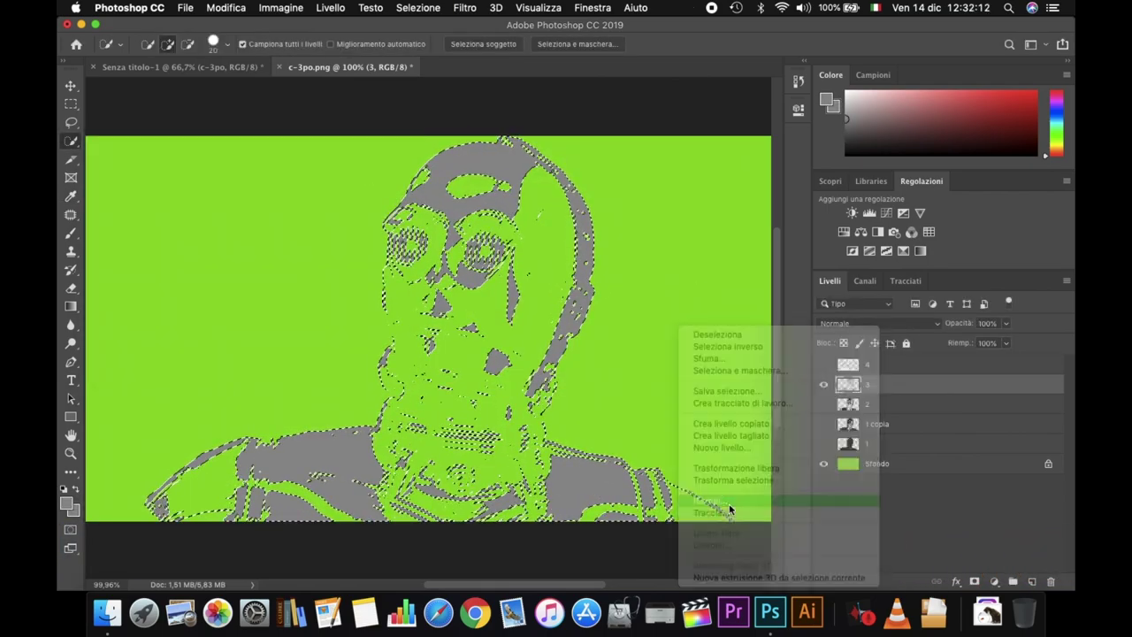
{"action": "left_click", "coordinate": [729, 503]}
{"action": "left_click", "coordinate": [824, 364]}
Show and select layer 4, and select its white areas with Intervallo colori.
{"action": "left_click", "coordinate": [824, 384]}
{"action": "left_click", "coordinate": [867, 364]}
{"action": "right_click", "coordinate": [704, 341]}
{"action": "left_click", "coordinate": [734, 488]}
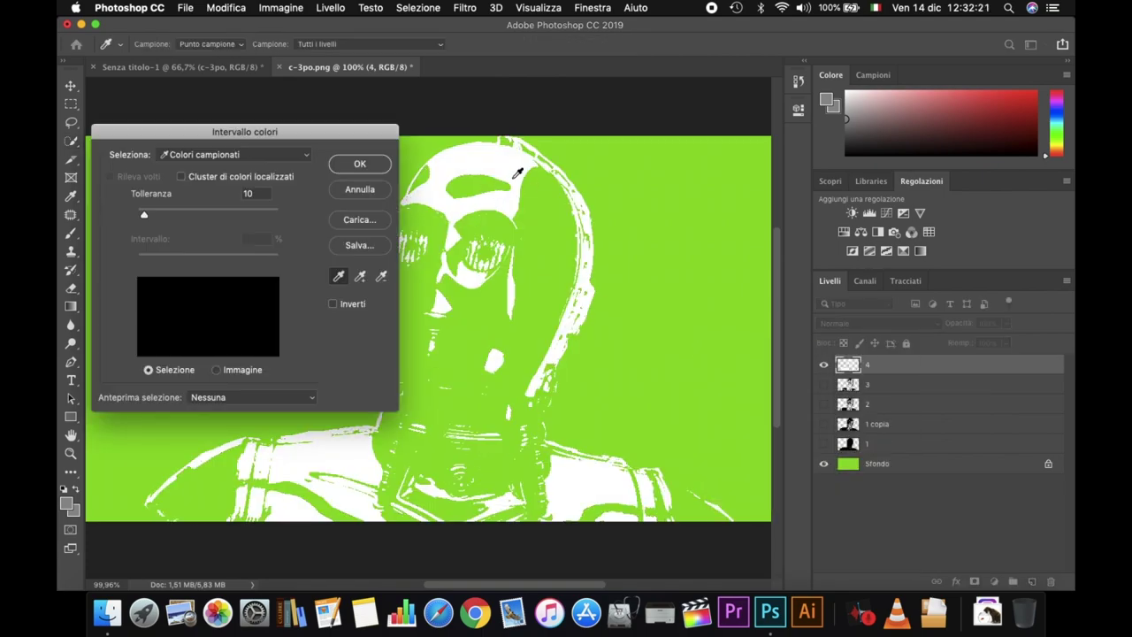
{"action": "left_click", "coordinate": [463, 159]}
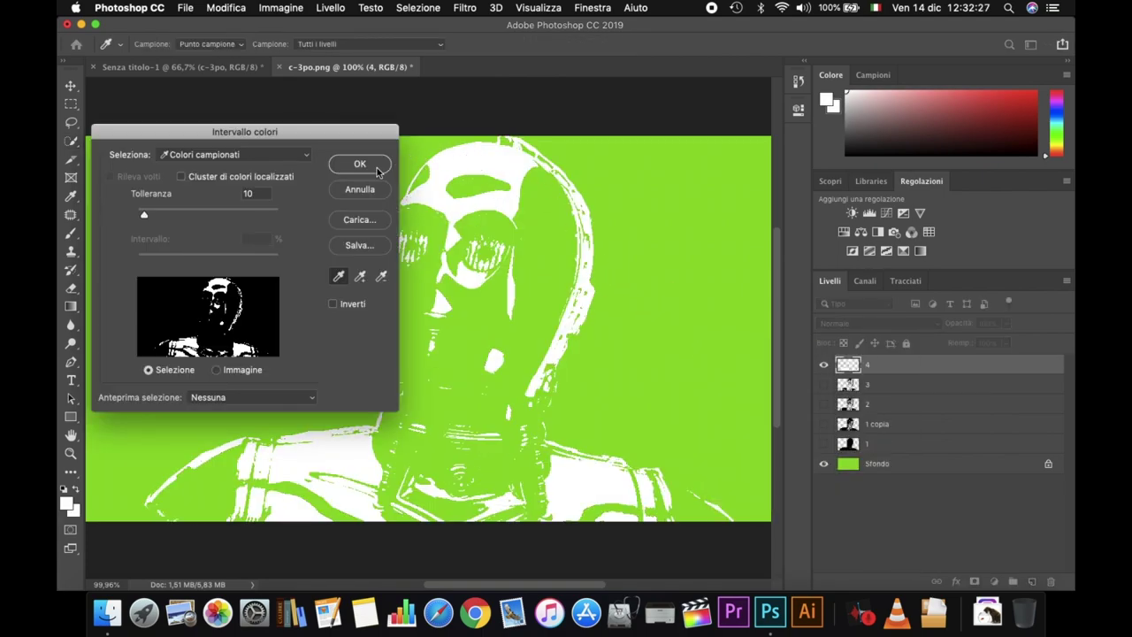
{"action": "left_click", "coordinate": [376, 168]}
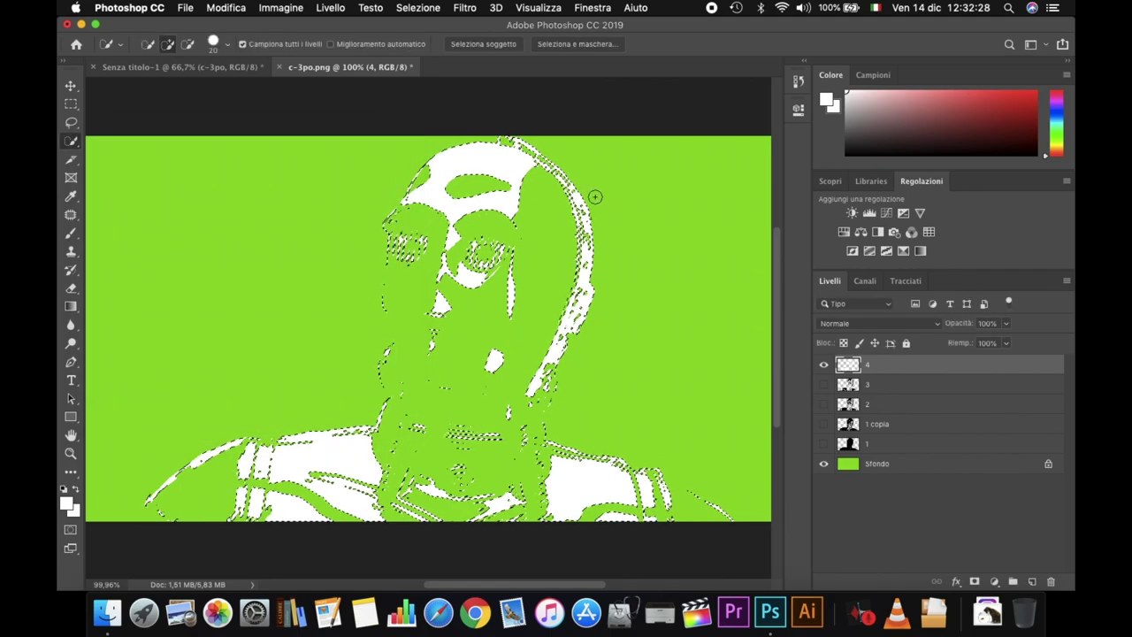
Fill layer 4's selected white areas with black and deselect.
{"action": "right_click", "coordinate": [632, 292]}
{"action": "left_click", "coordinate": [713, 469]}
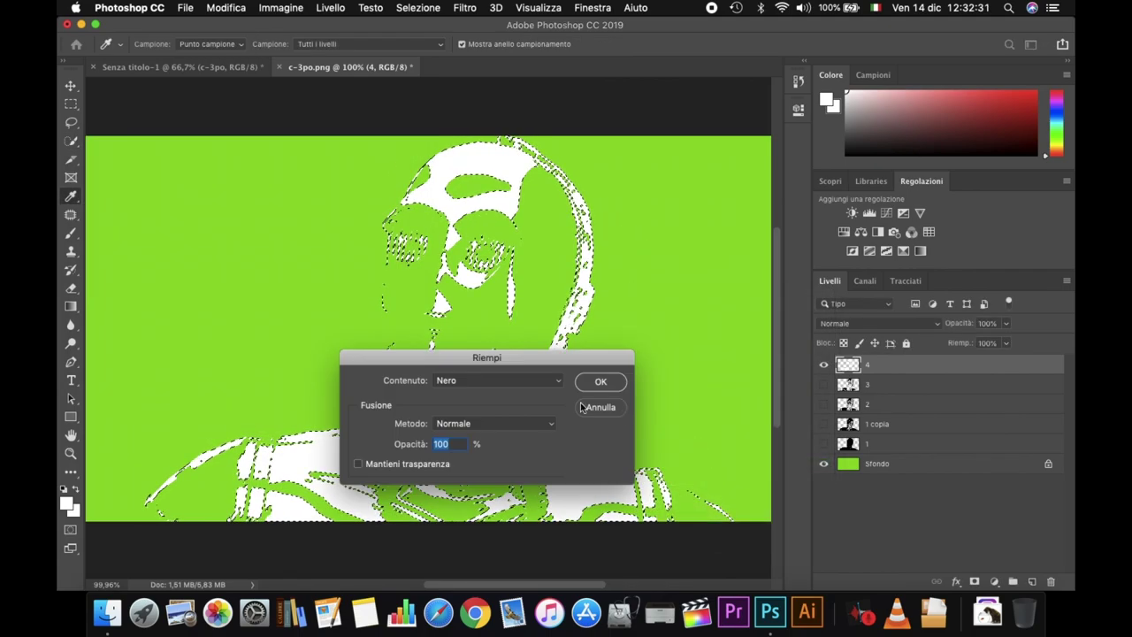
{"action": "left_click", "coordinate": [614, 384]}
{"action": "key", "text": "ctrl+d"}
{"action": "key", "text": "w"}
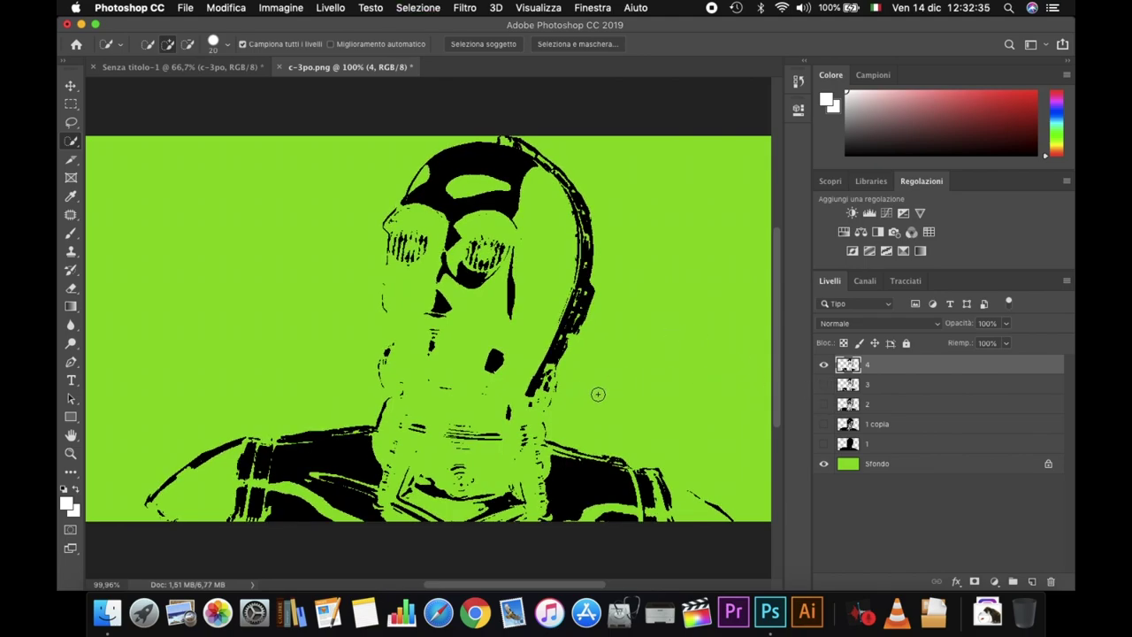
Hide the green Sfondo layer and set an enlarged landscape print layout in Stampa.
{"action": "left_click", "coordinate": [824, 464]}
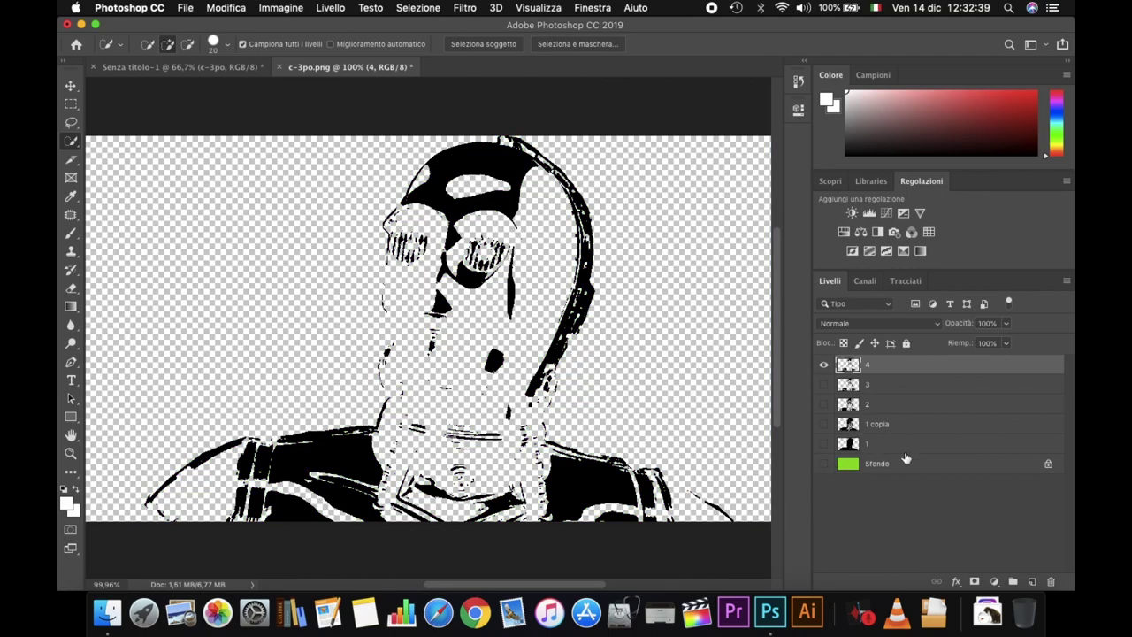
{"action": "left_click", "coordinate": [185, 7]}
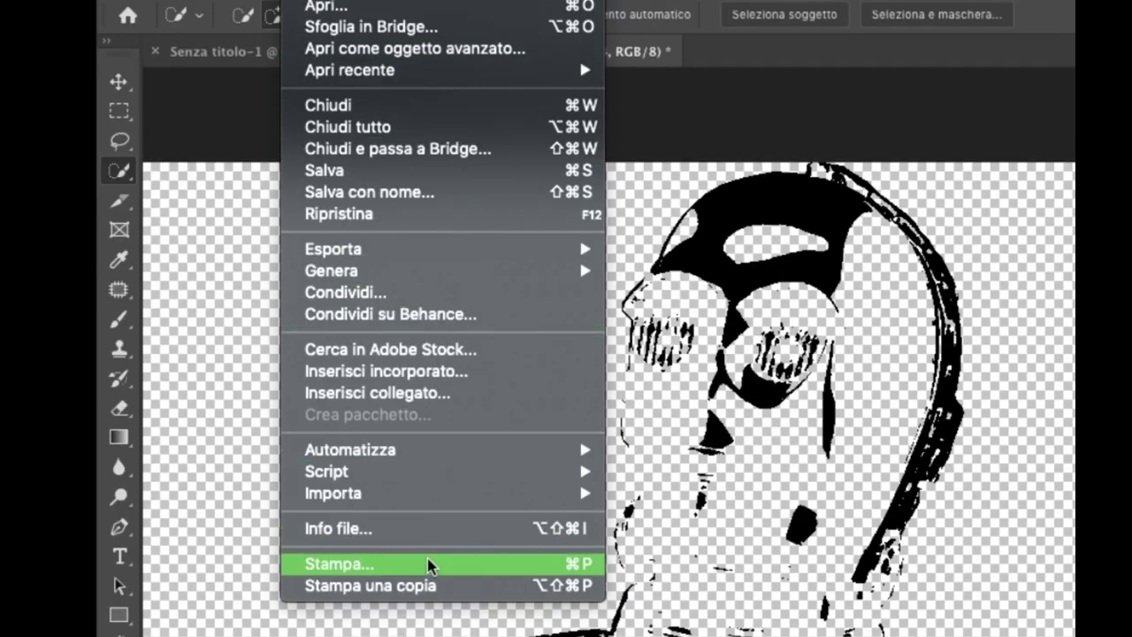
{"action": "left_click", "coordinate": [277, 376]}
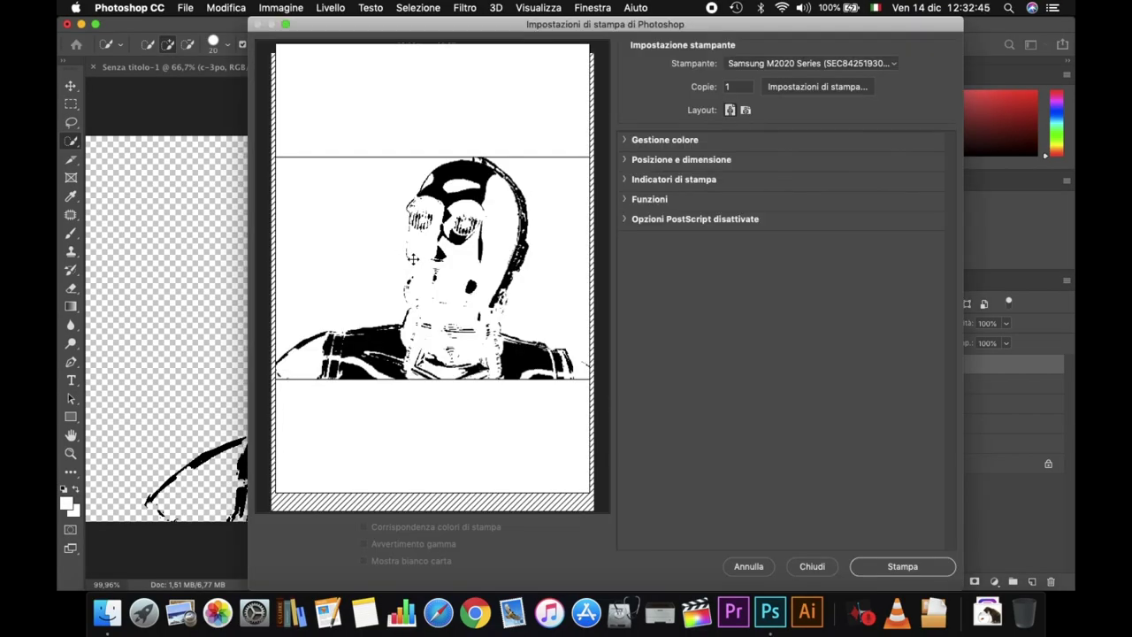
{"action": "left_click", "coordinate": [745, 109]}
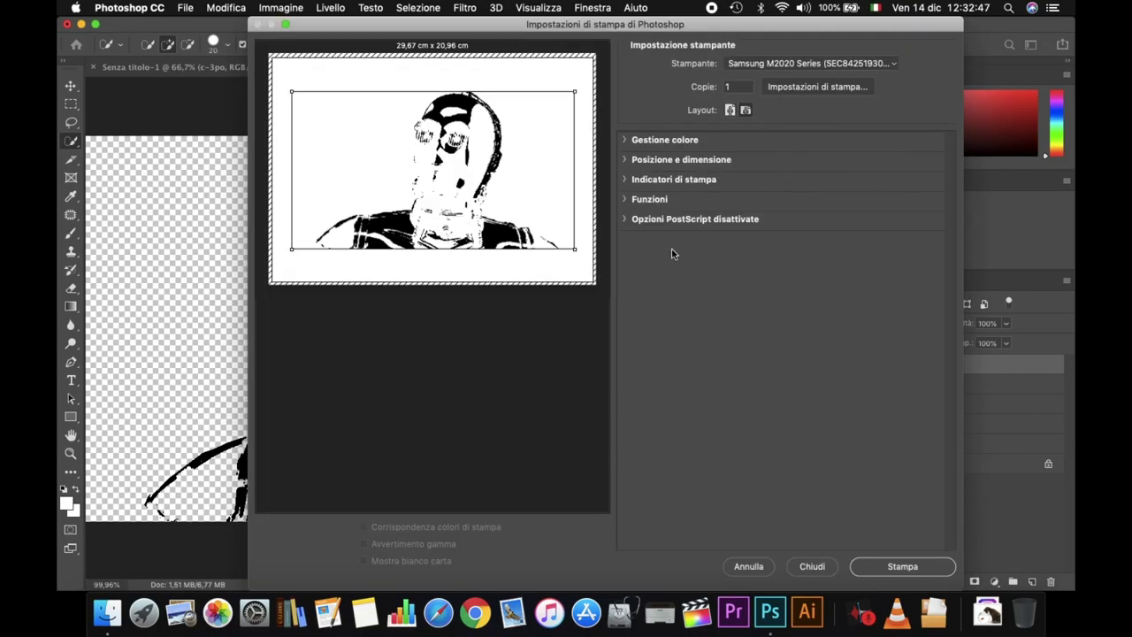
{"action": "left_click_drag", "start_coordinate": [292, 249], "coordinate": [243, 296]}
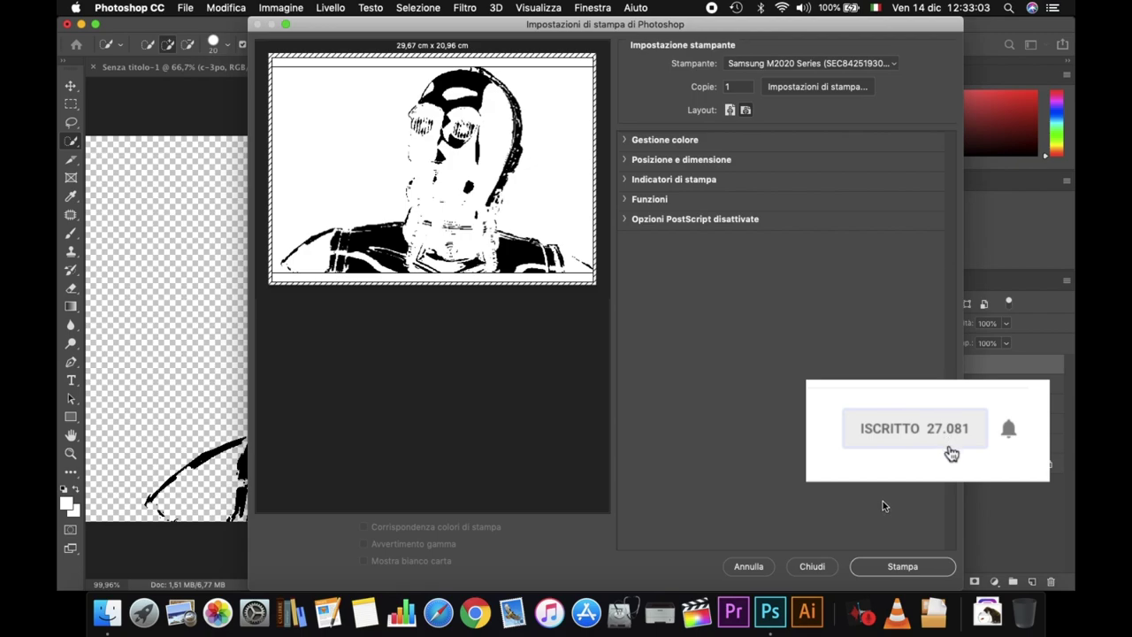
{"action": "left_click", "coordinate": [819, 567]}
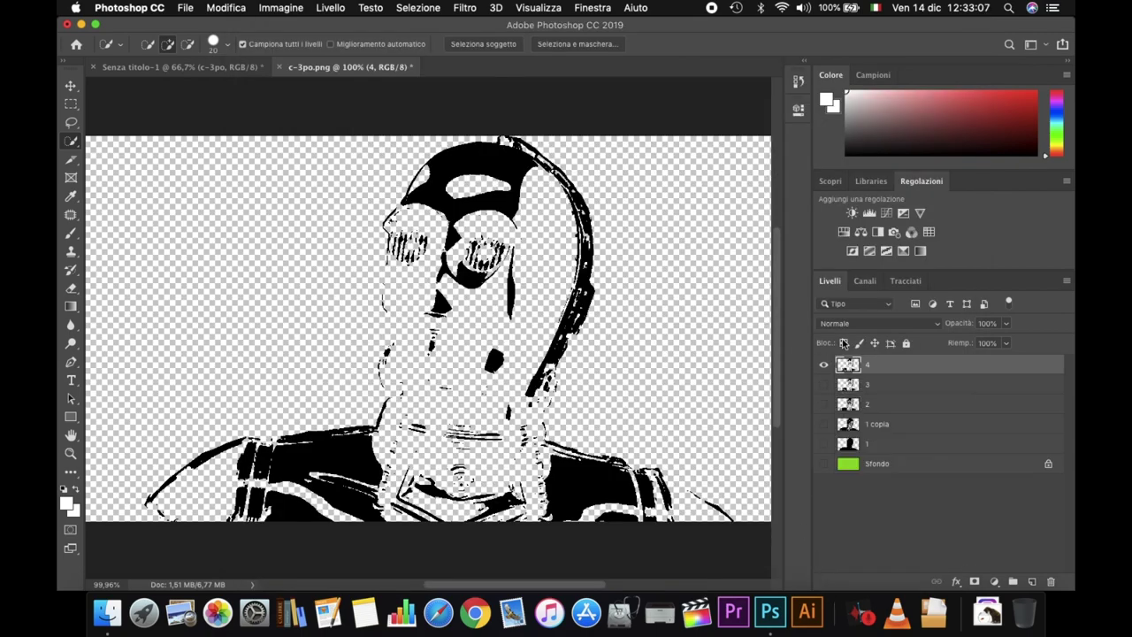
Make layers 3, 2, 1 copia and 1 visible again.
{"action": "left_click", "coordinate": [823, 384]}
{"action": "left_click", "coordinate": [823, 404]}
{"action": "left_click", "coordinate": [824, 424]}
{"action": "left_click", "coordinate": [824, 444]}
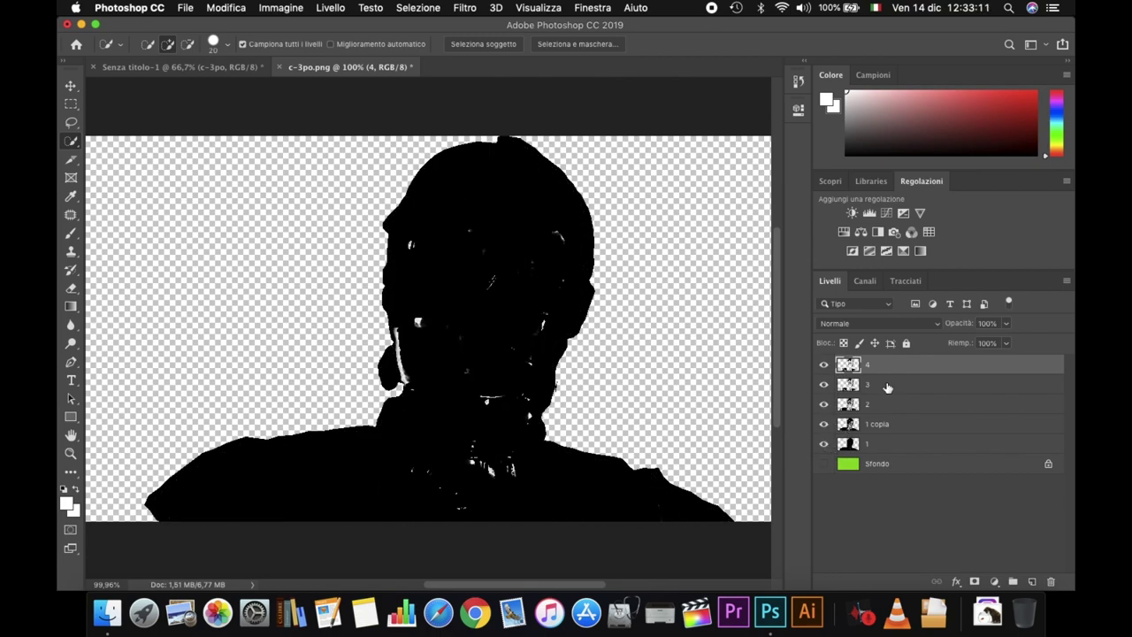